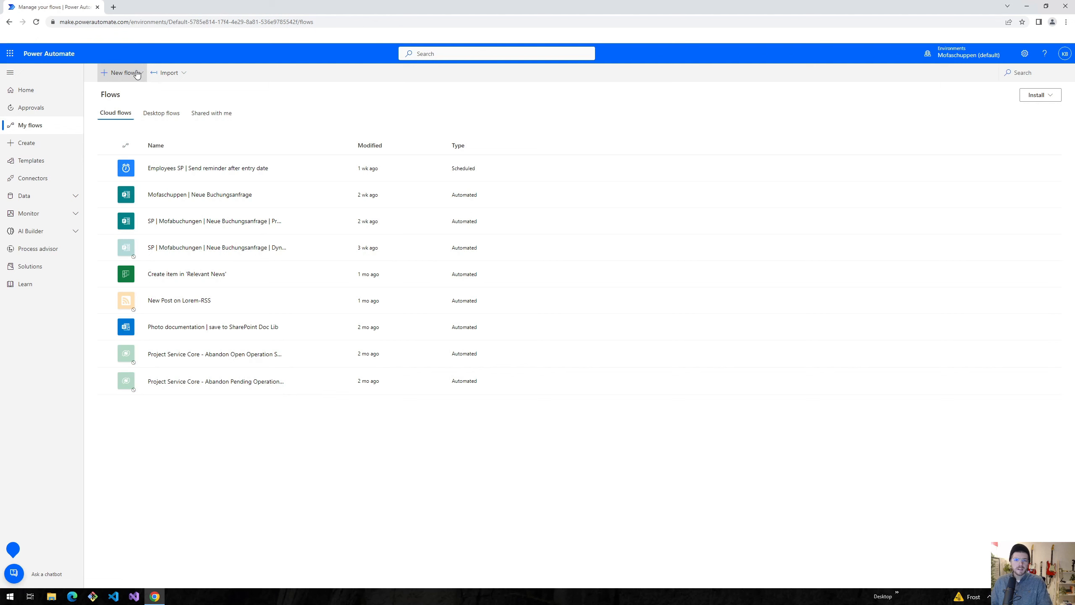
Create an automated cloud flow named "New Ticket | Mofaschuppen" with the Office 365 Outlook trigger "When a new email arrives (V3)".
click(136, 74)
click(123, 150)
text(N)
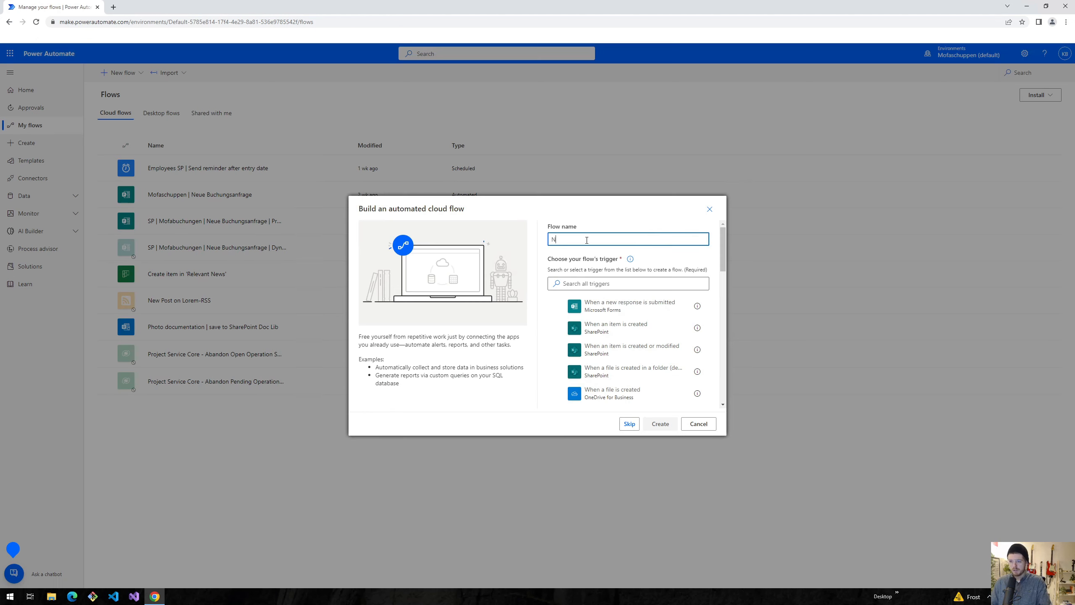
text(ew Ticket | Mof)
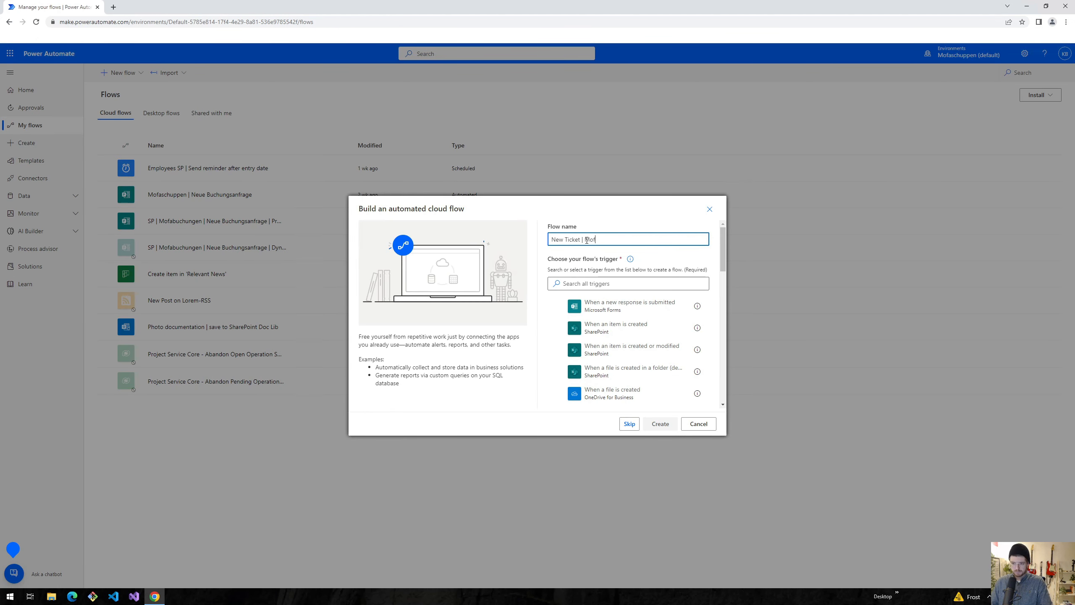
text(aschuppen)
click(601, 279)
text(outlook)
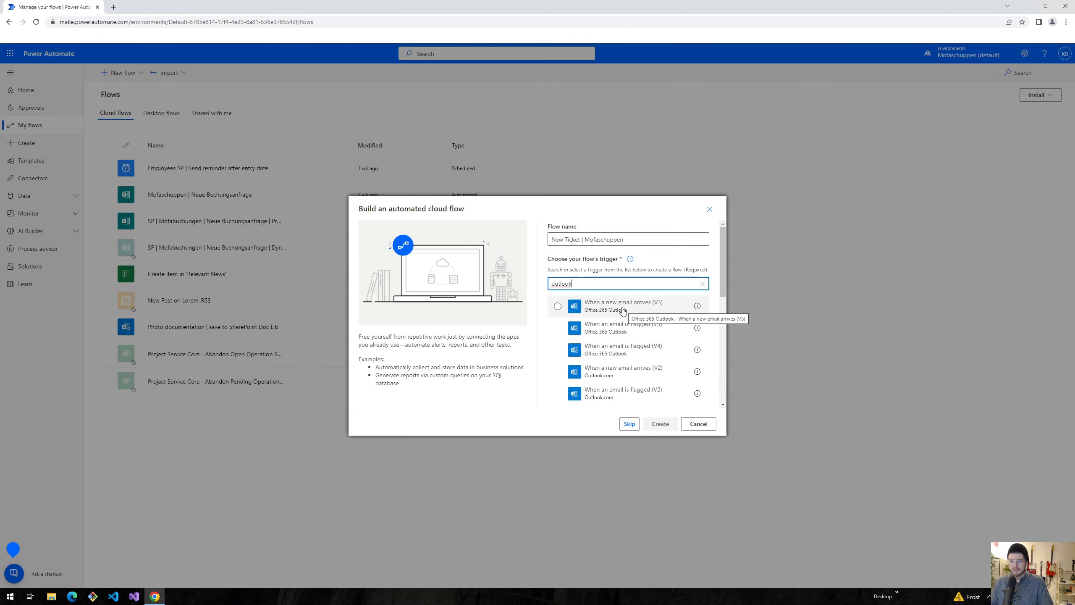
click(625, 311)
click(660, 424)
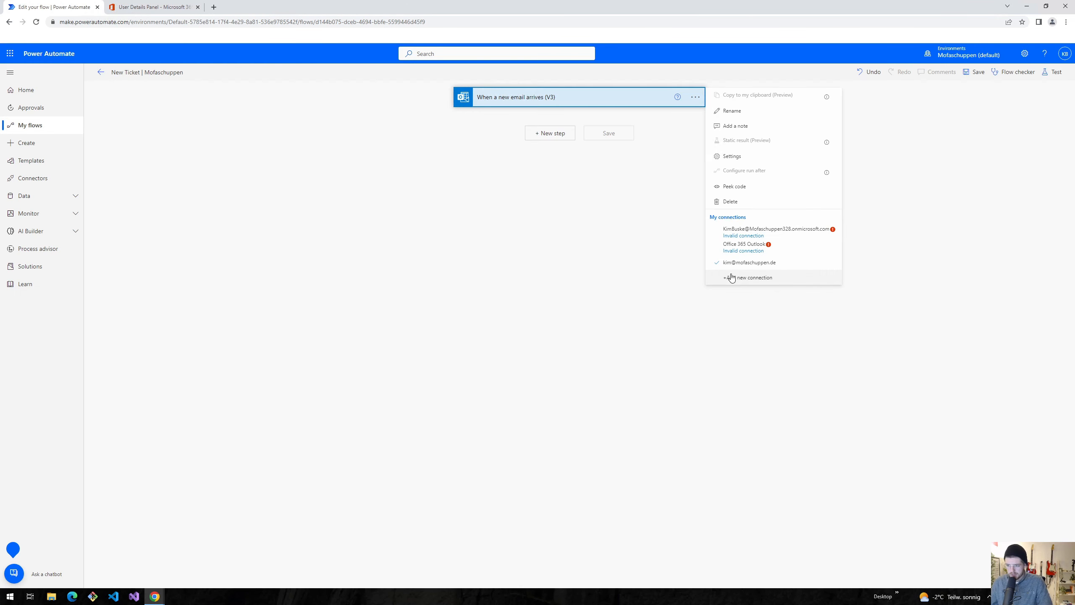
Start a new Outlook connection with another account, and reset the Ticket user's password in the Microsoft 365 admin center using an automatically generated one.
click(731, 279)
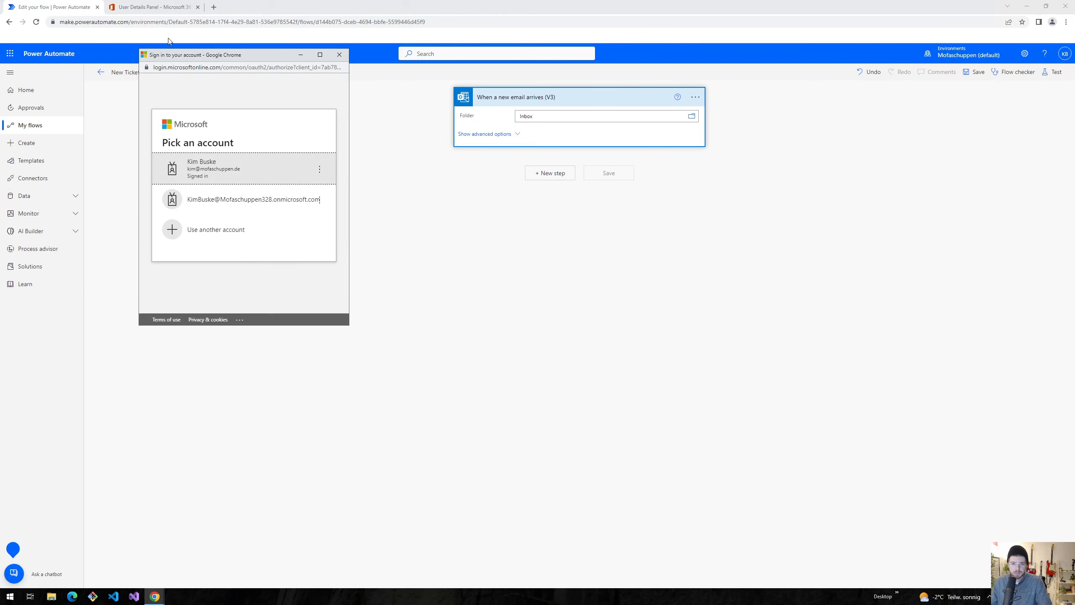
click(219, 236)
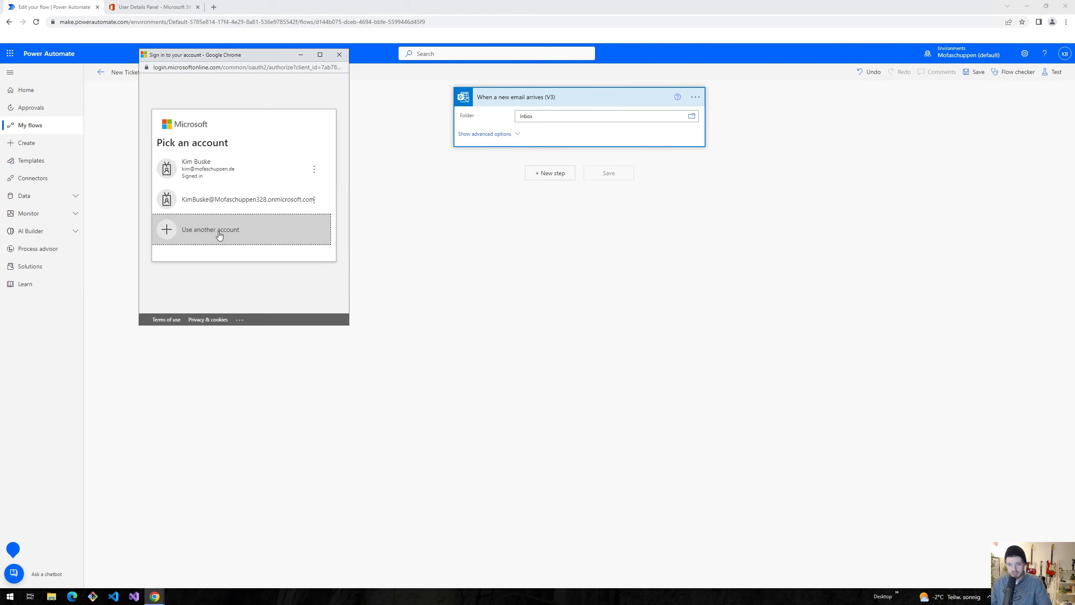
click(142, 3)
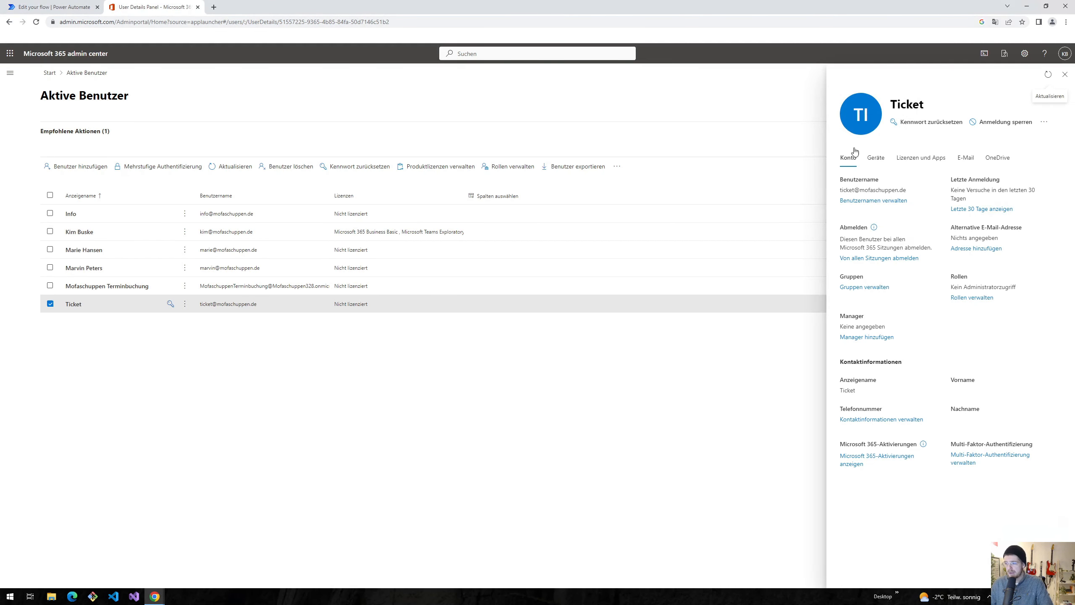
click(910, 123)
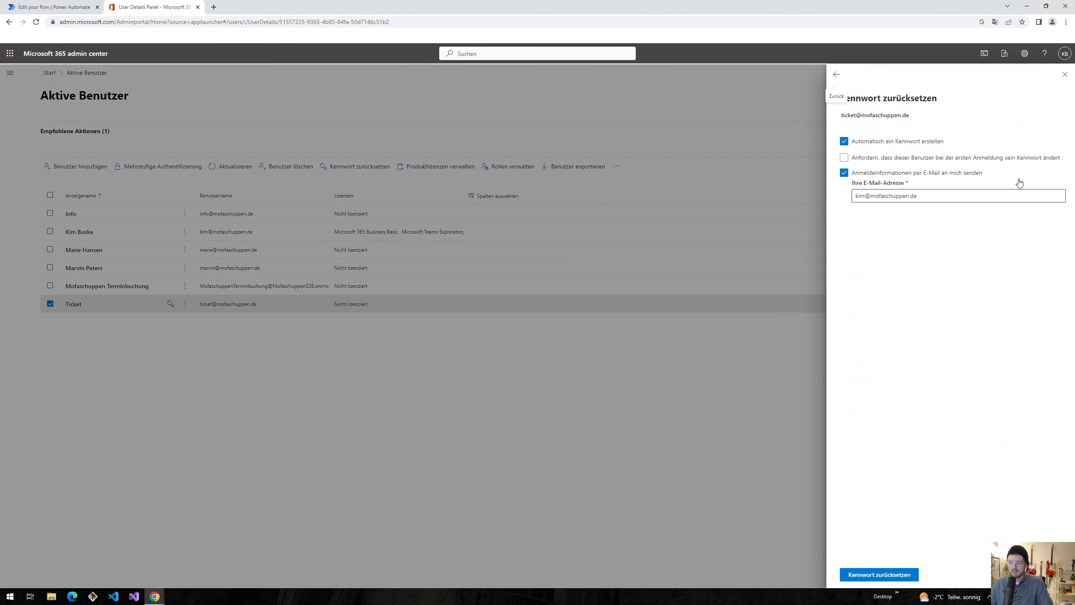
click(876, 577)
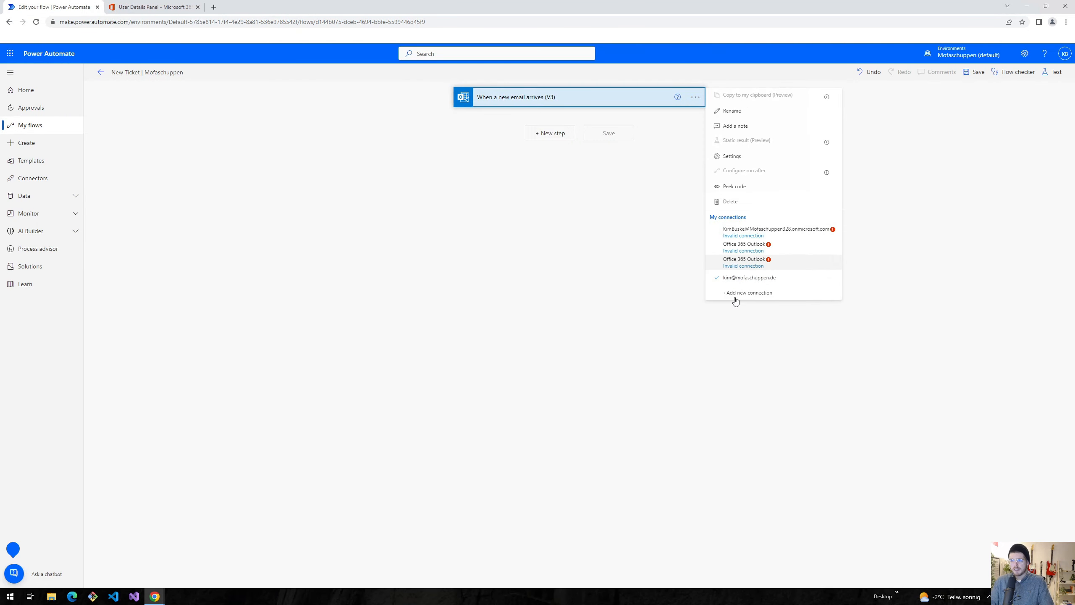
Add a new connection for the ticket mailbox to the email trigger and check that the trigger uses it.
click(733, 293)
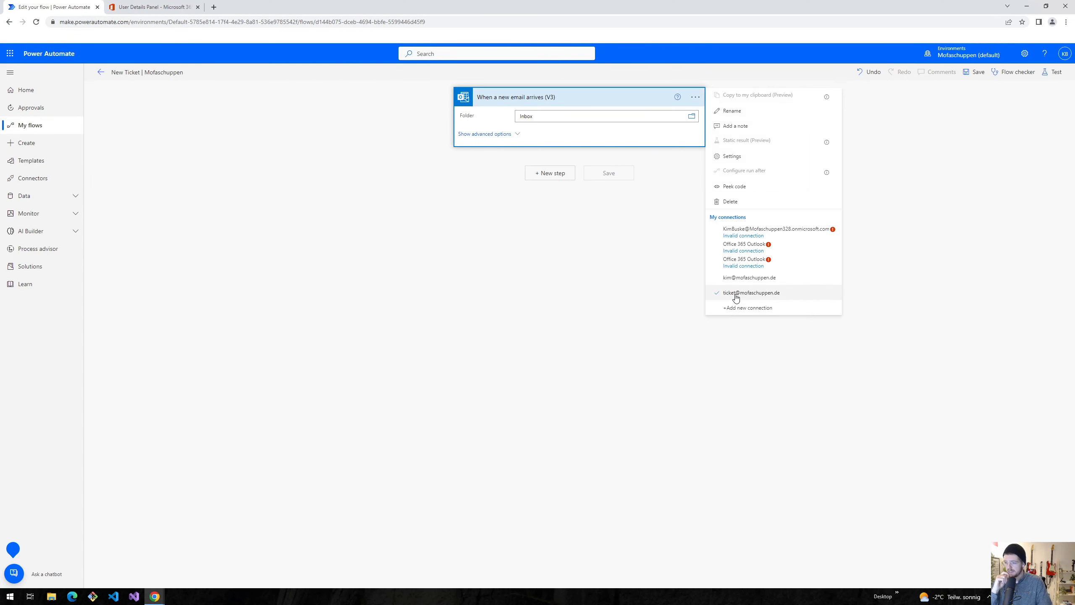
click(545, 254)
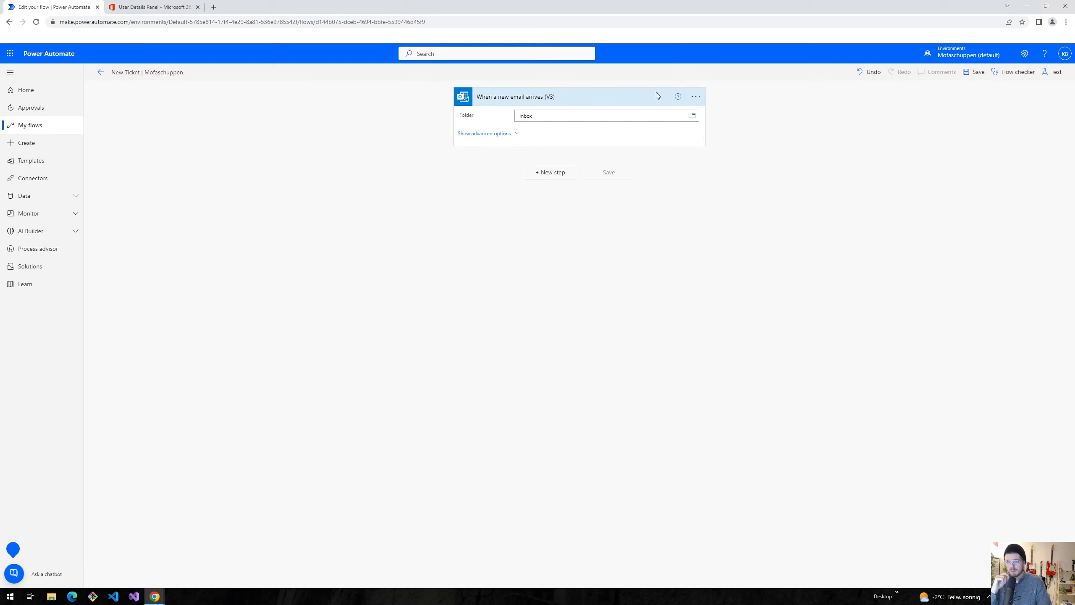
click(696, 96)
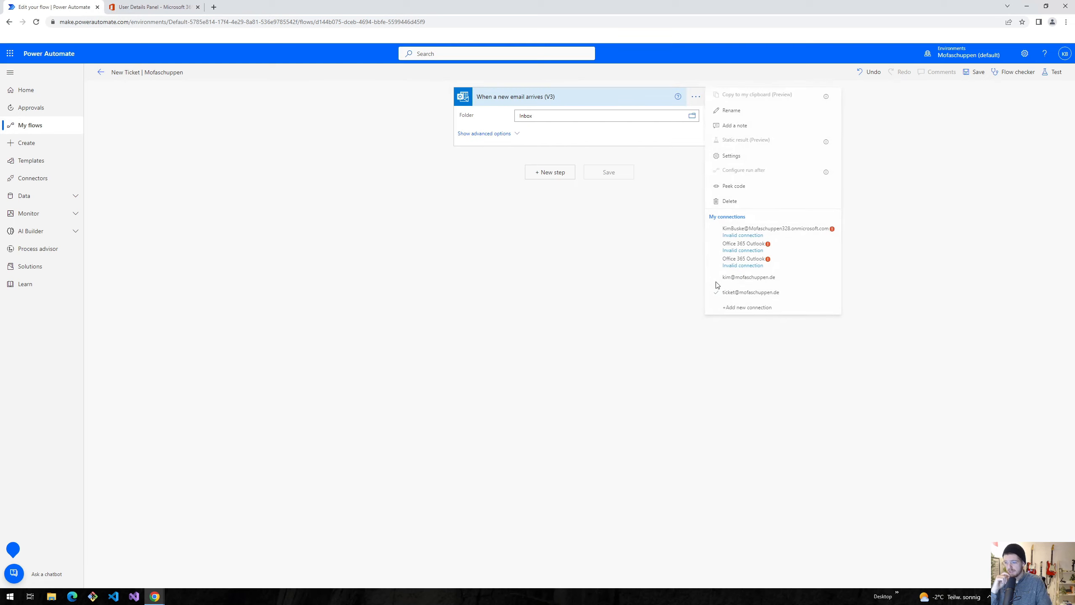
click(696, 96)
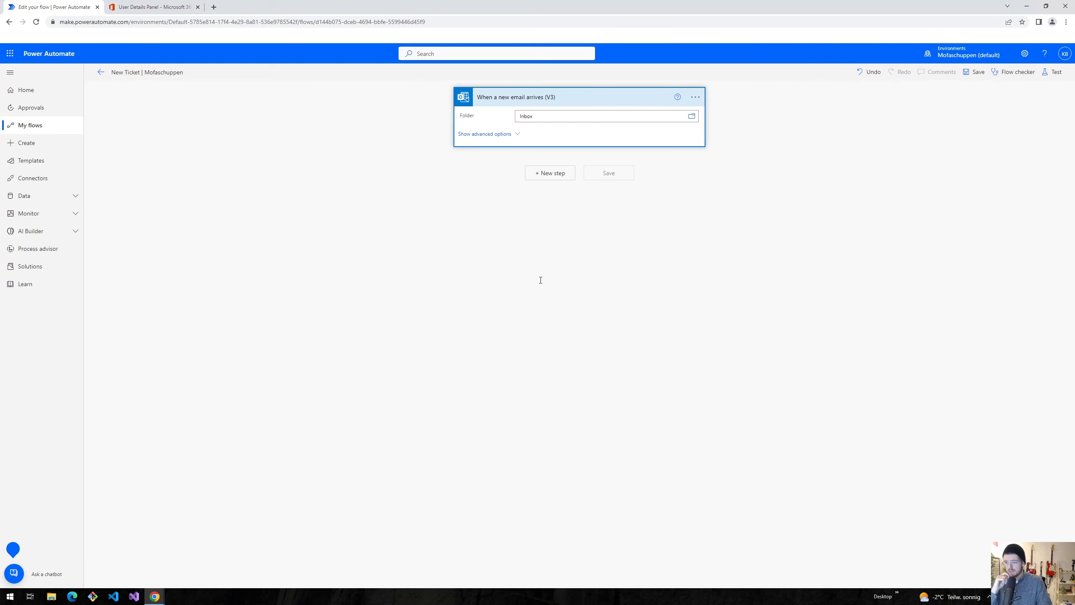
Save the flow with a Compose action holding the email's From value, and examine that action's input in the flow run.
click(541, 172)
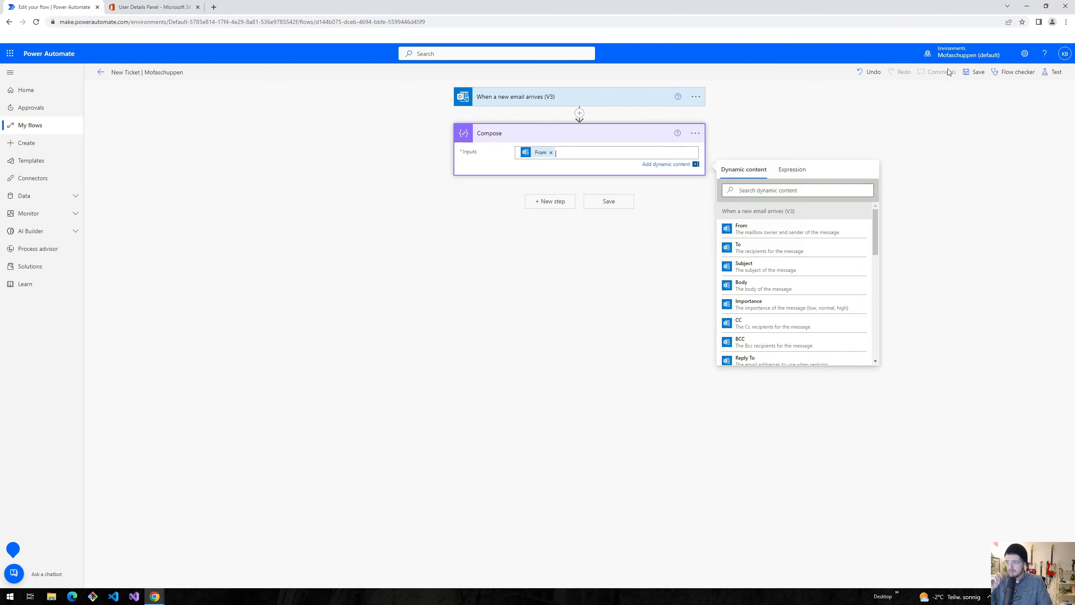
click(975, 71)
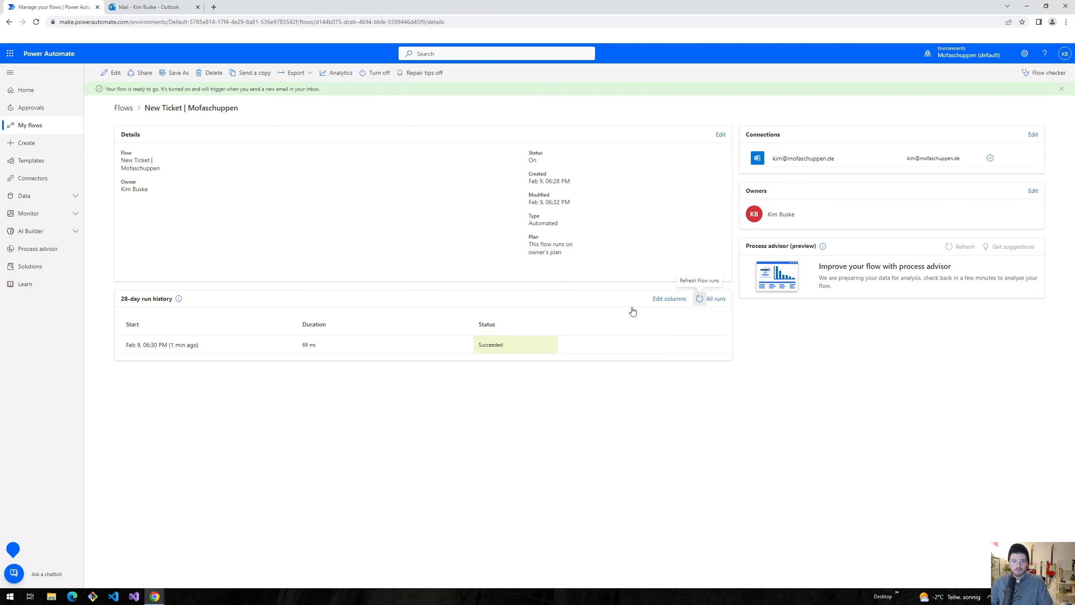
click(155, 345)
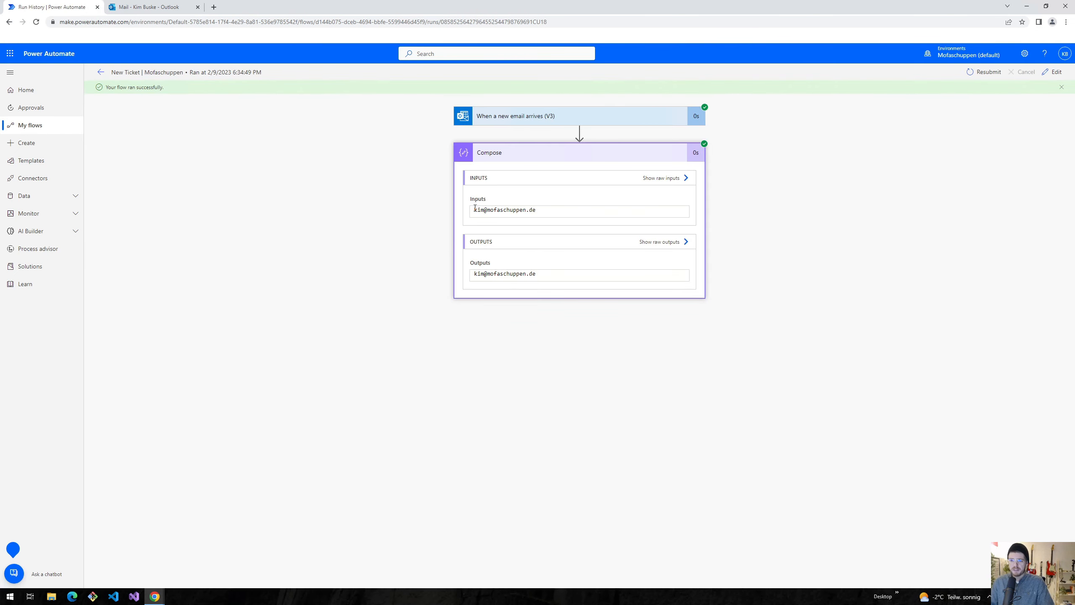
drag(474, 210, 535, 210)
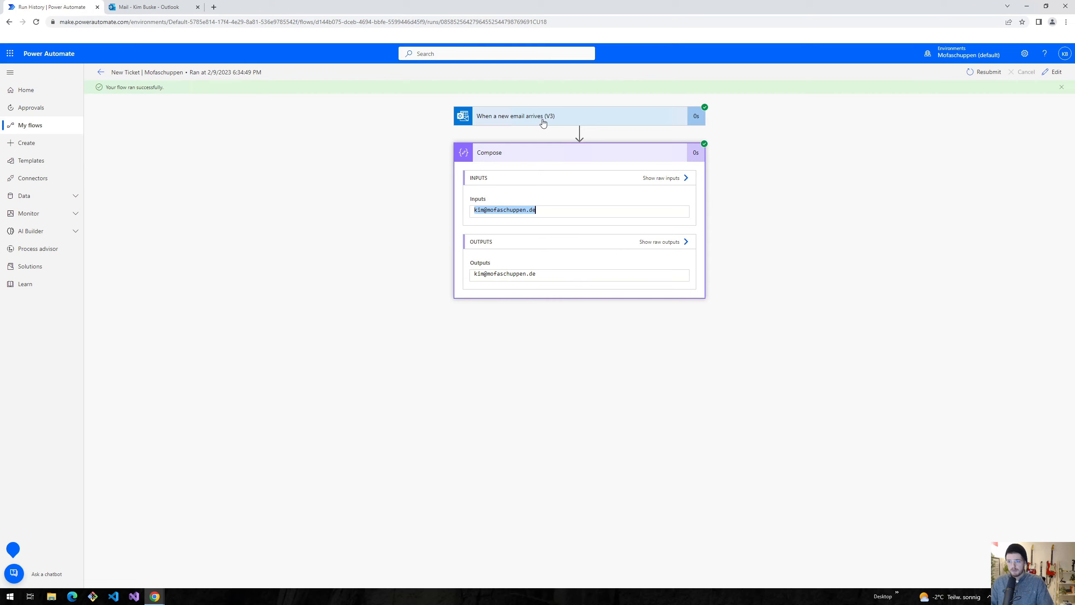
Add an Initialize variable action named varHasAttachment, type Boolean, with the trigger's Has Attachment as its value, and save the flow.
click(1049, 77)
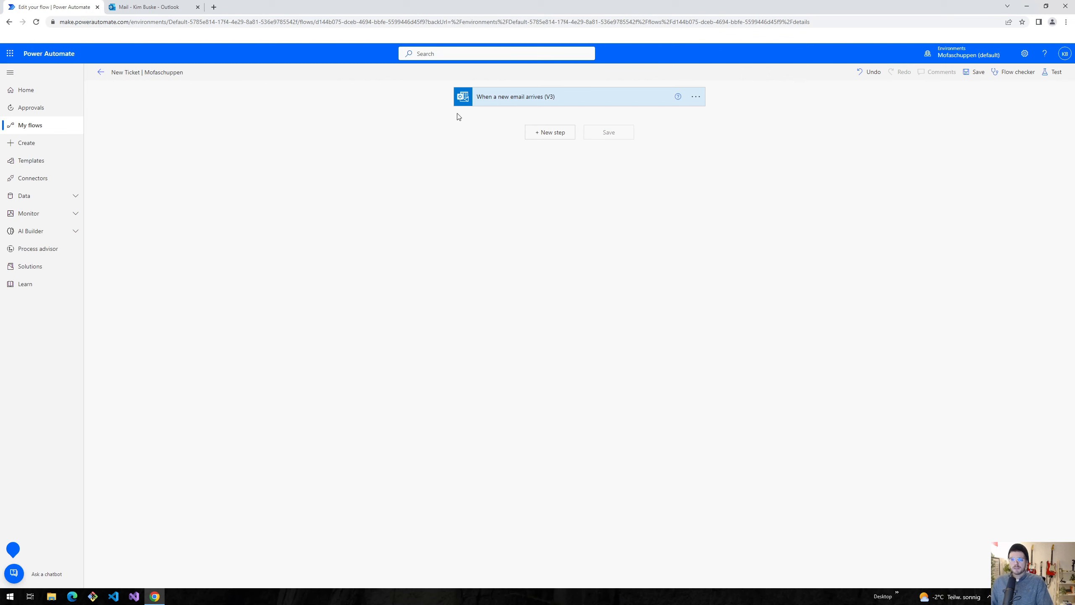
click(541, 133)
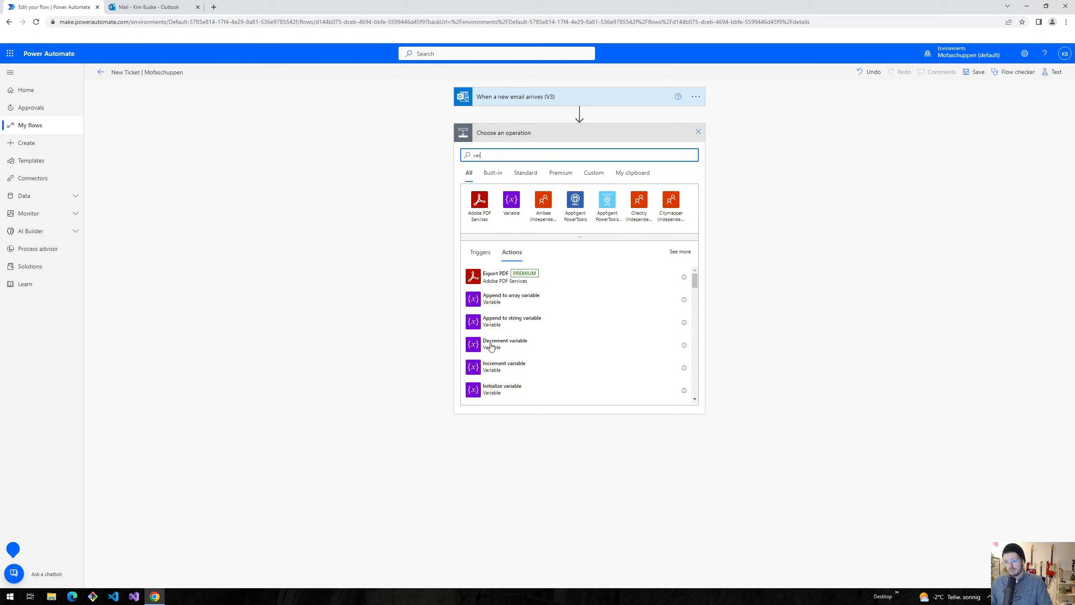
click(495, 394)
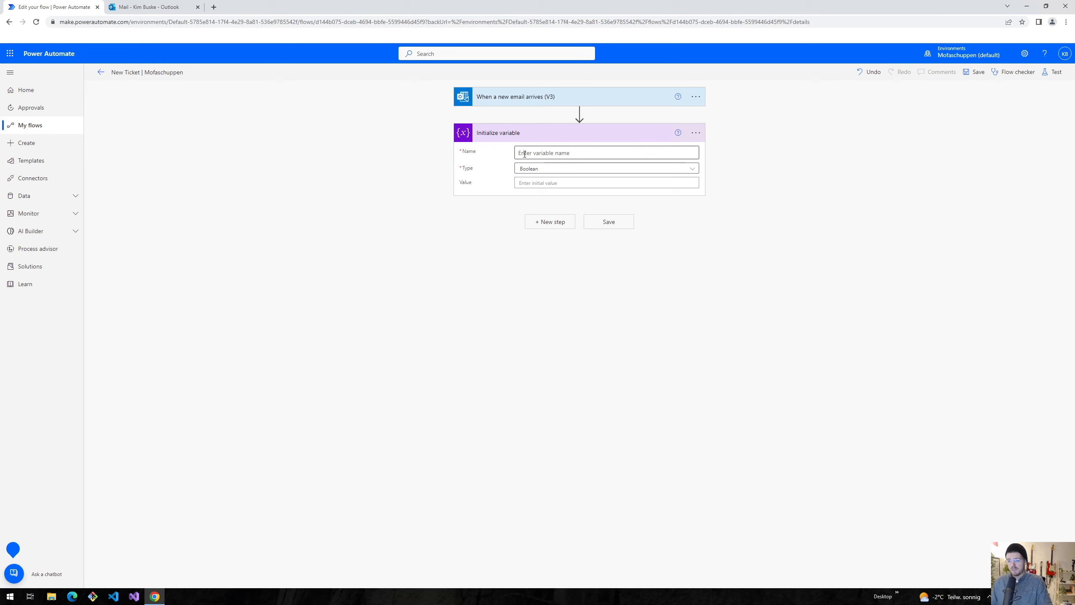
click(669, 153)
text(var)
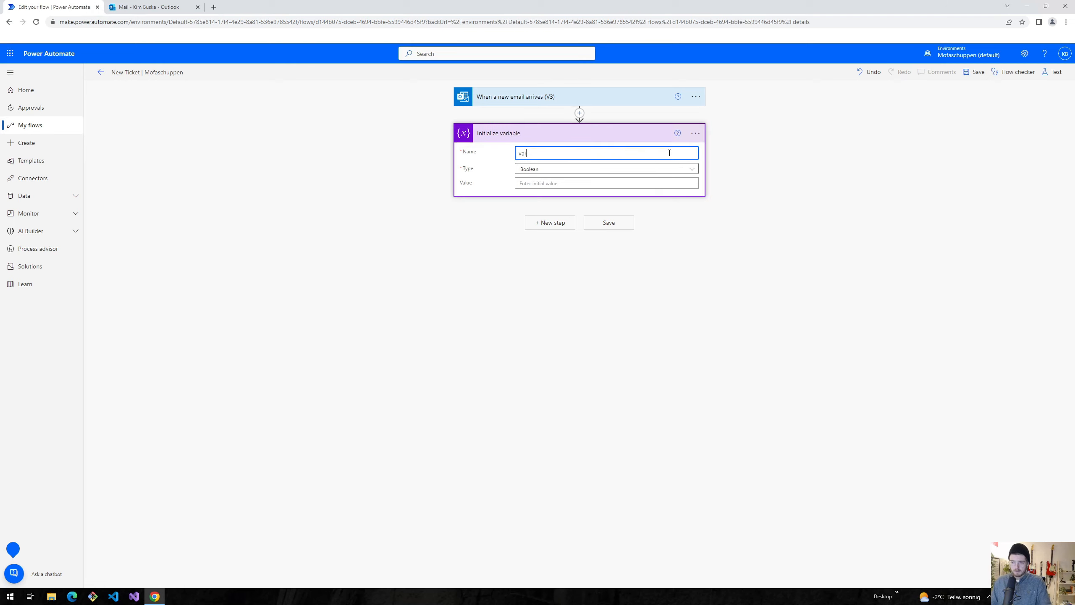
text(HasAttachment)
click(556, 183)
text(Has a)
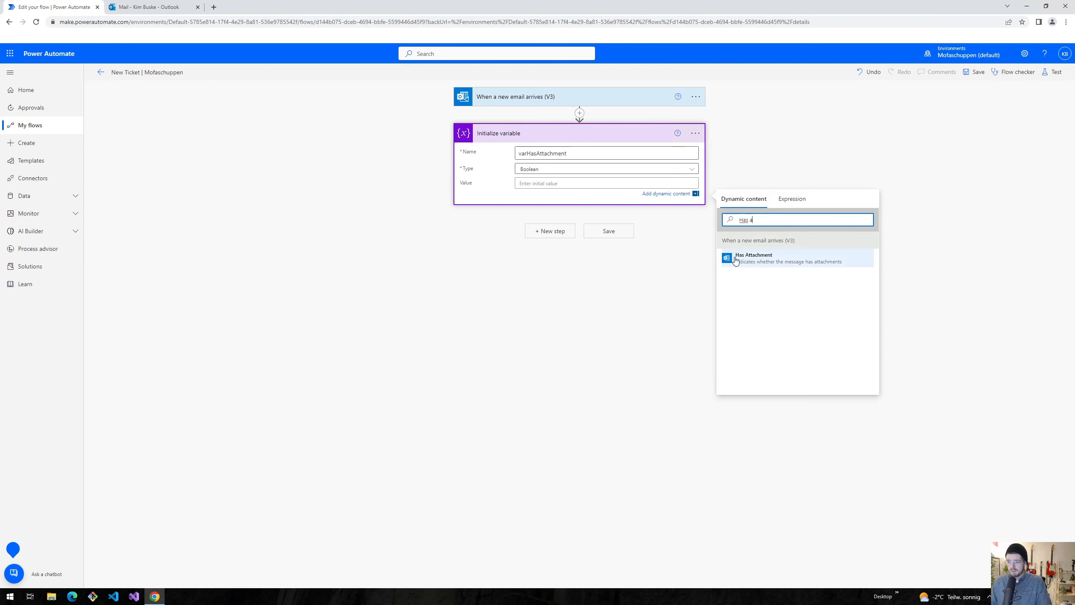
click(753, 257)
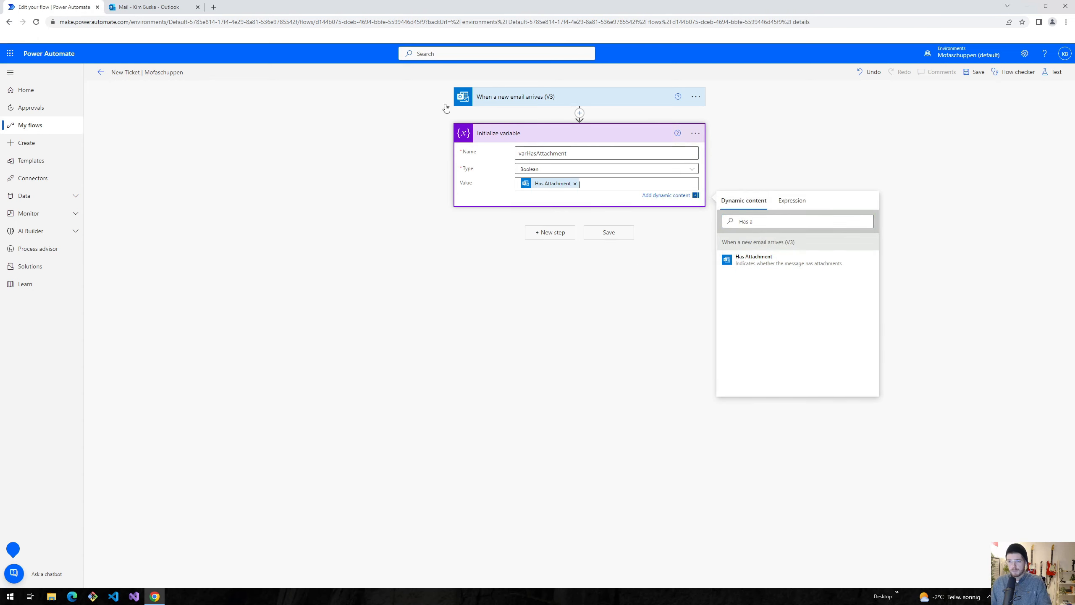
click(974, 72)
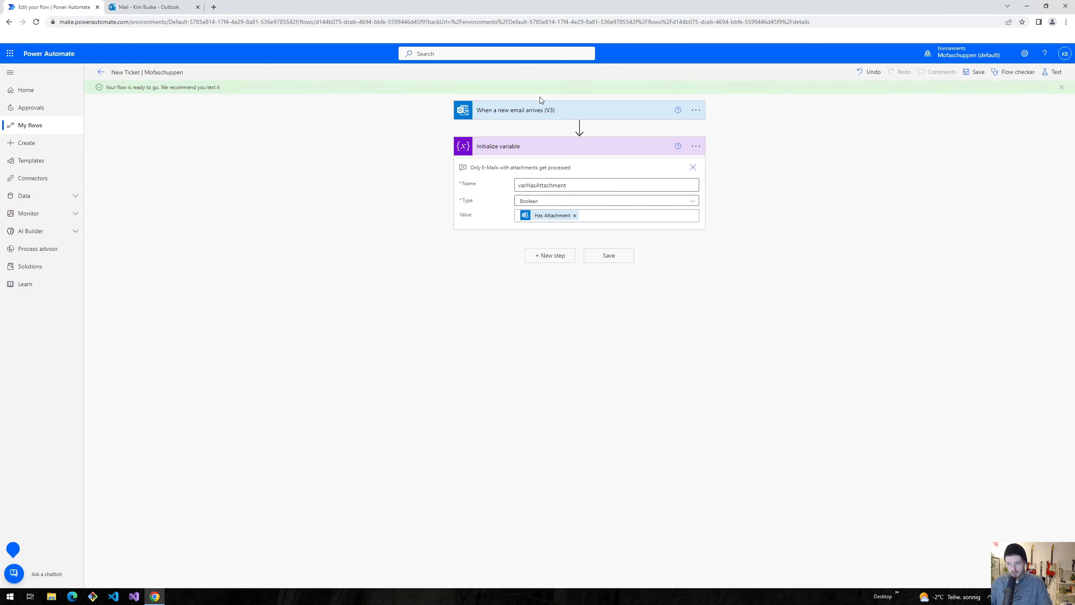
Check the trigger's connection, and add a condition testing whether varHasAttachment is equal to true.
click(695, 111)
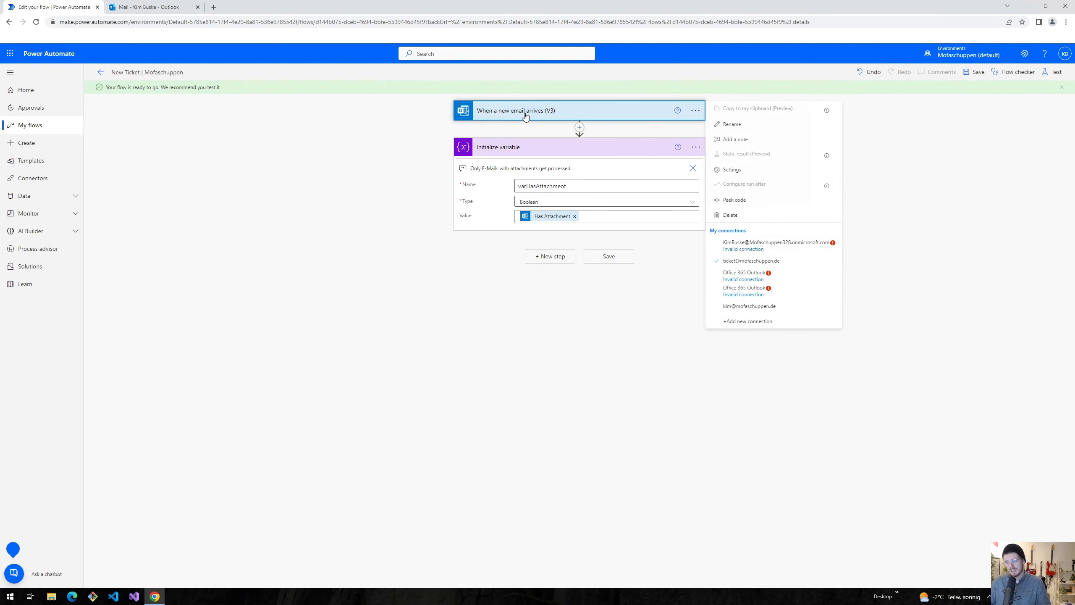
click(432, 153)
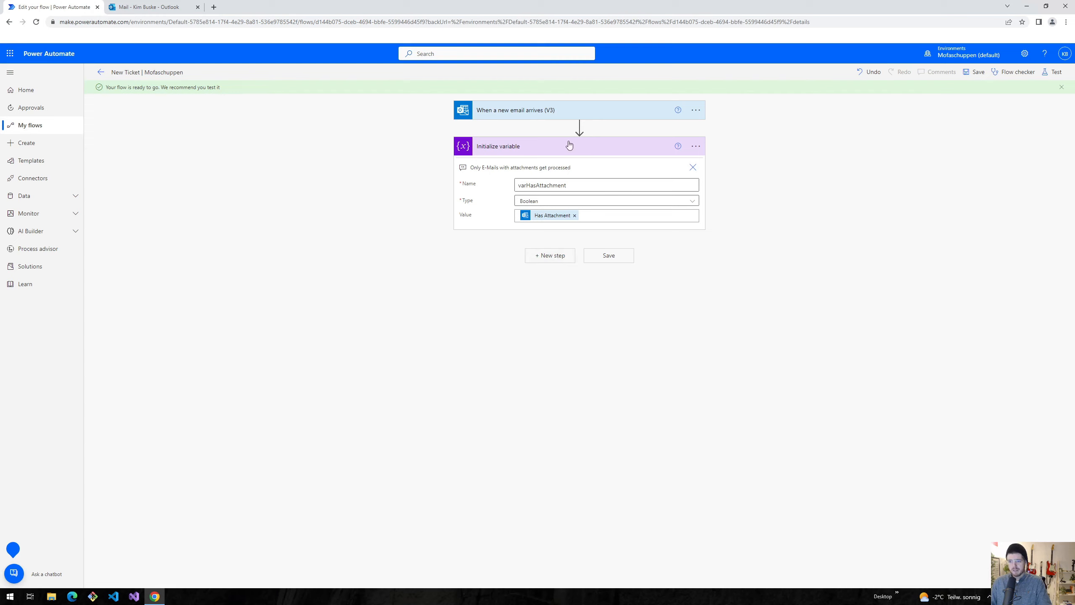
click(547, 256)
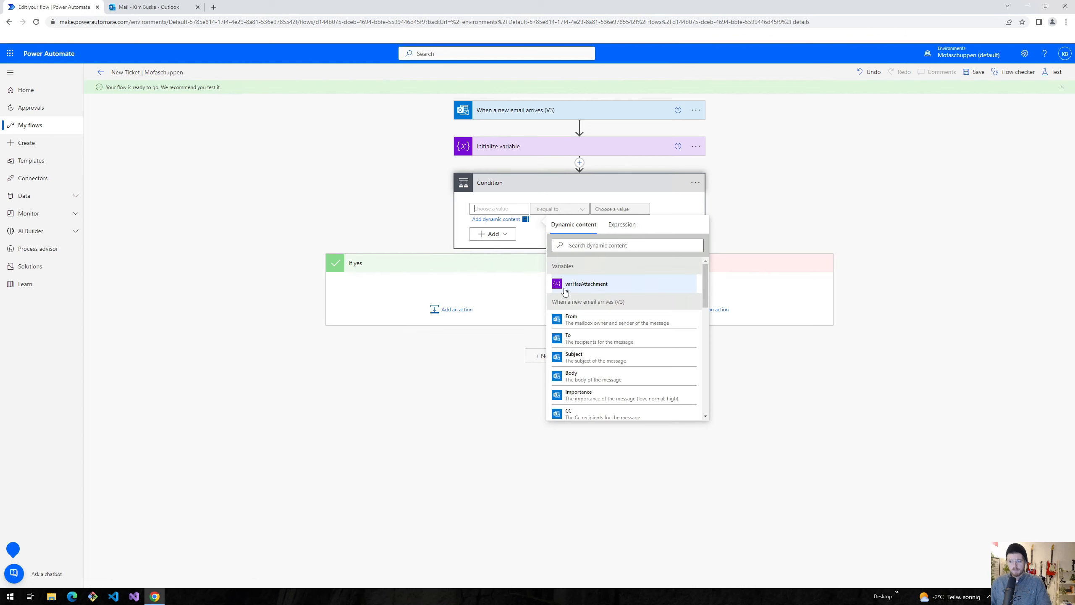
click(567, 284)
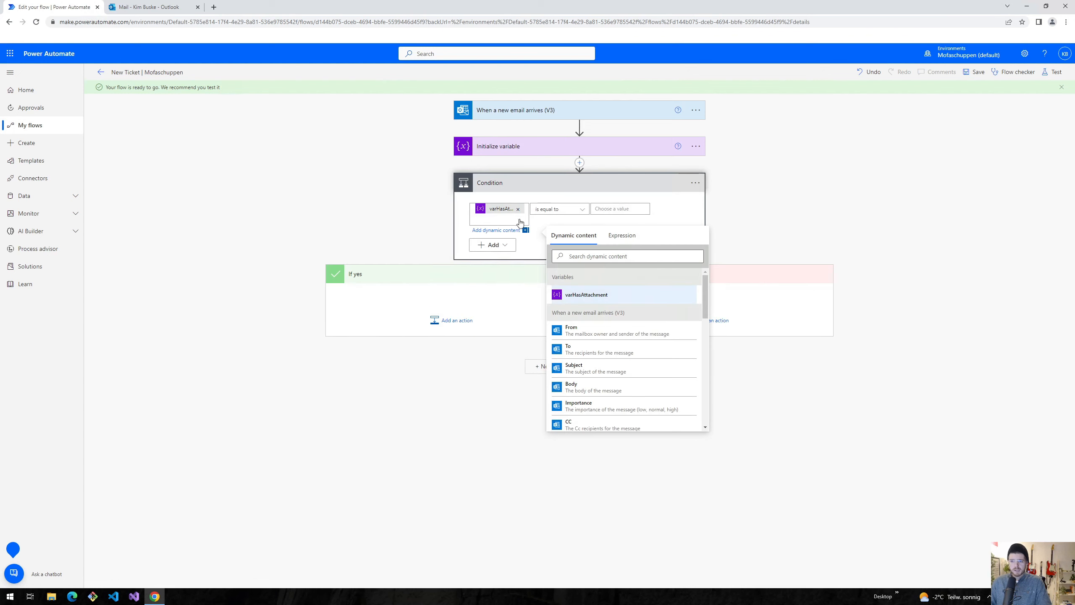
click(616, 208)
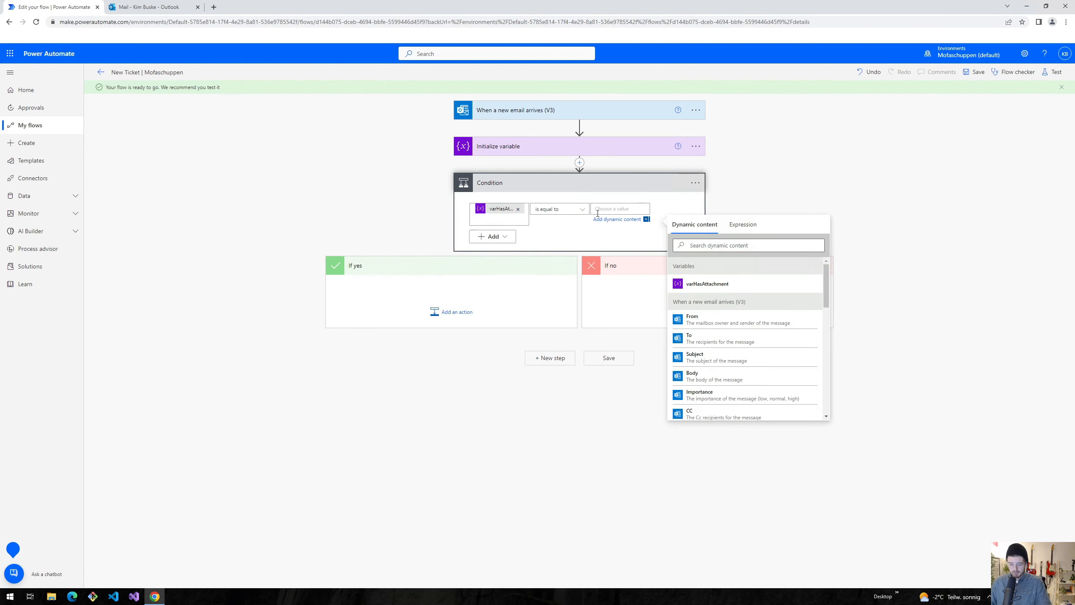
text(true)
click(482, 350)
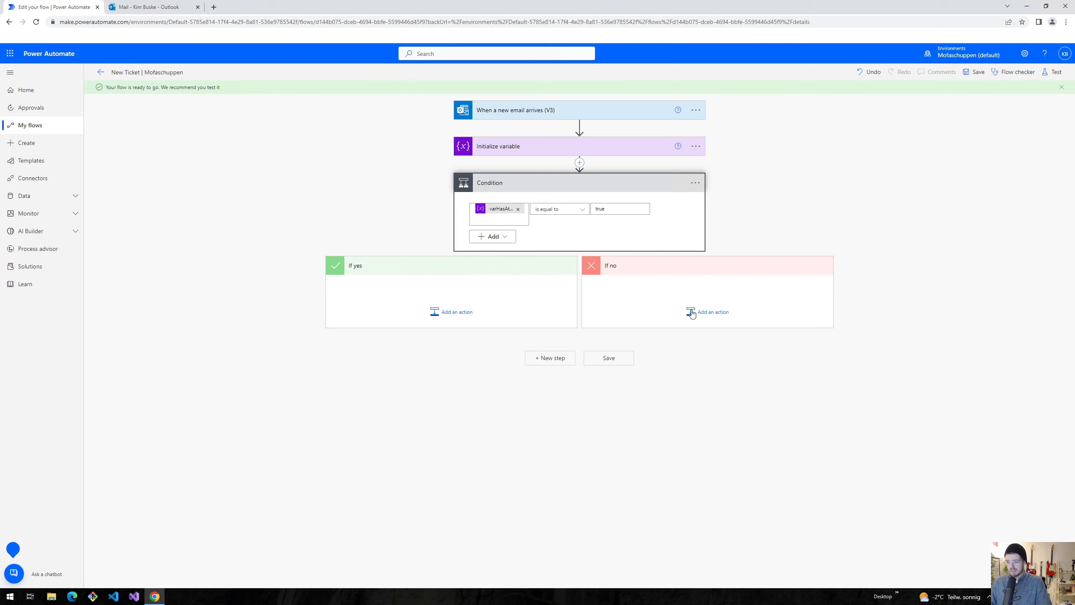
Add a Send an email (V2) action under If no, addressed to From with the subject "Thanks for your Ticket. Please add an attachment".
click(715, 314)
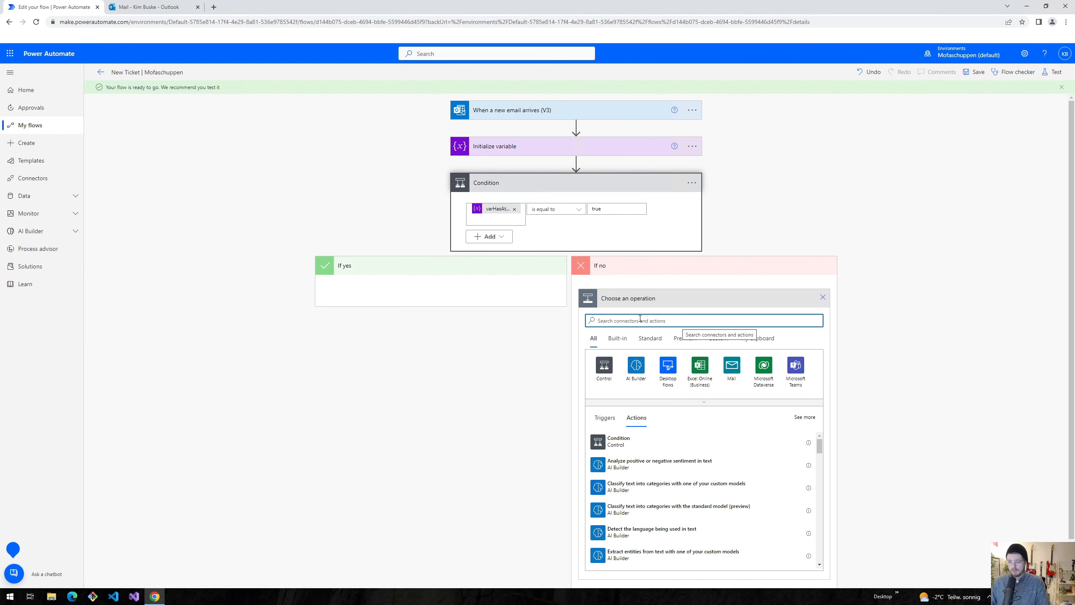
text(mail)
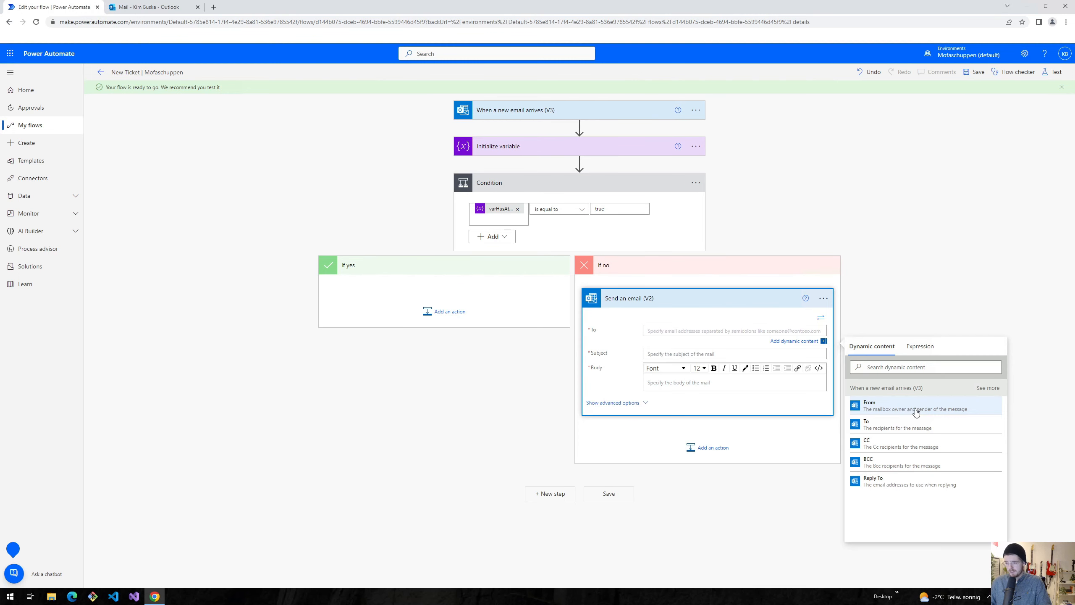
click(911, 409)
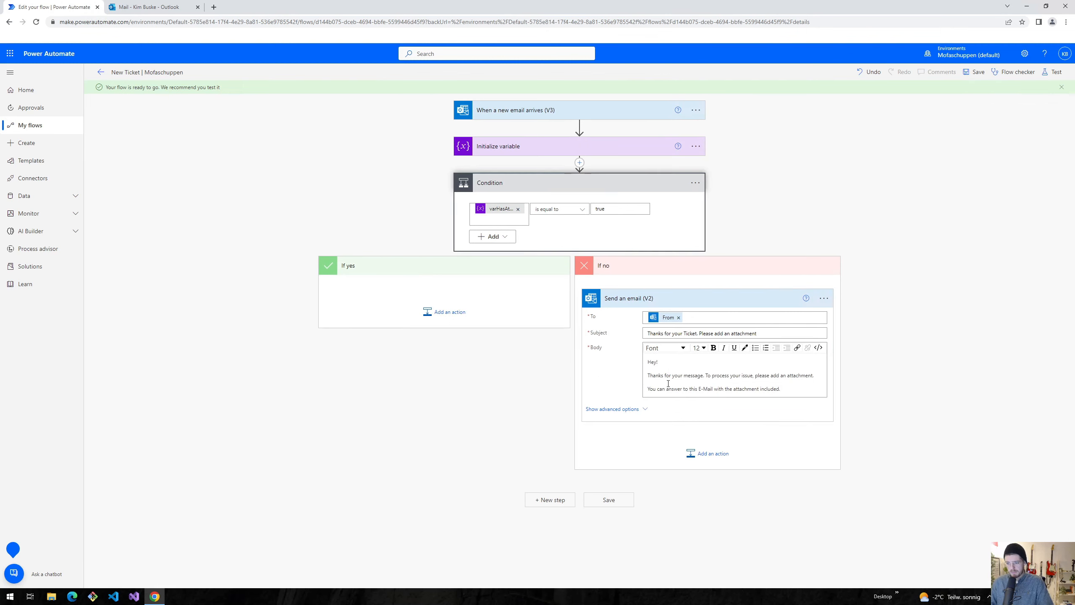
Review the reply email's body text asking for an attachment, and save the flow.
double_click(717, 376)
drag(812, 375, 660, 370)
click(742, 376)
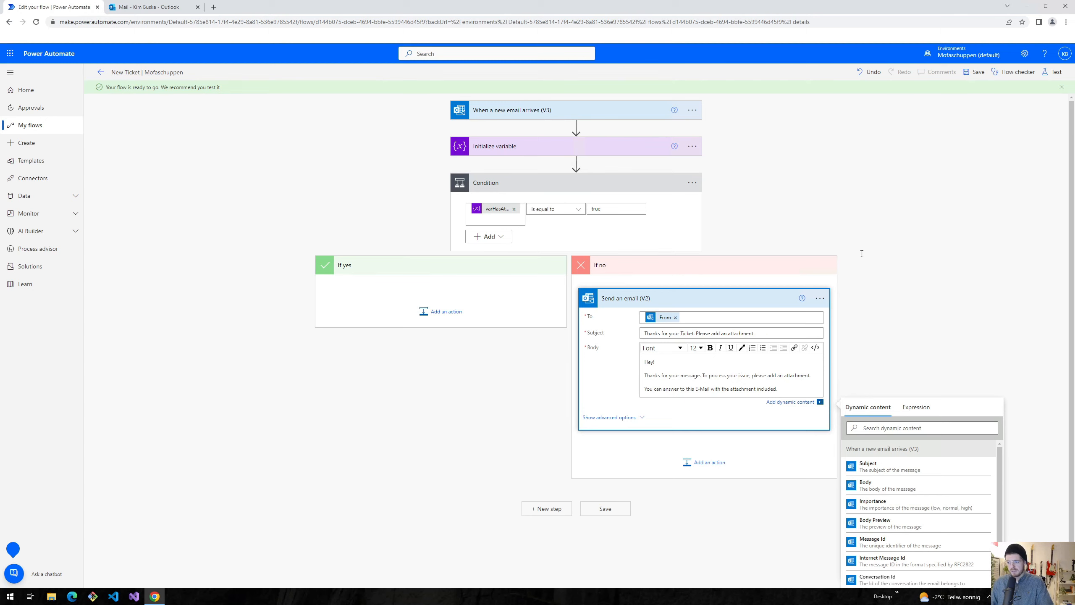
click(973, 72)
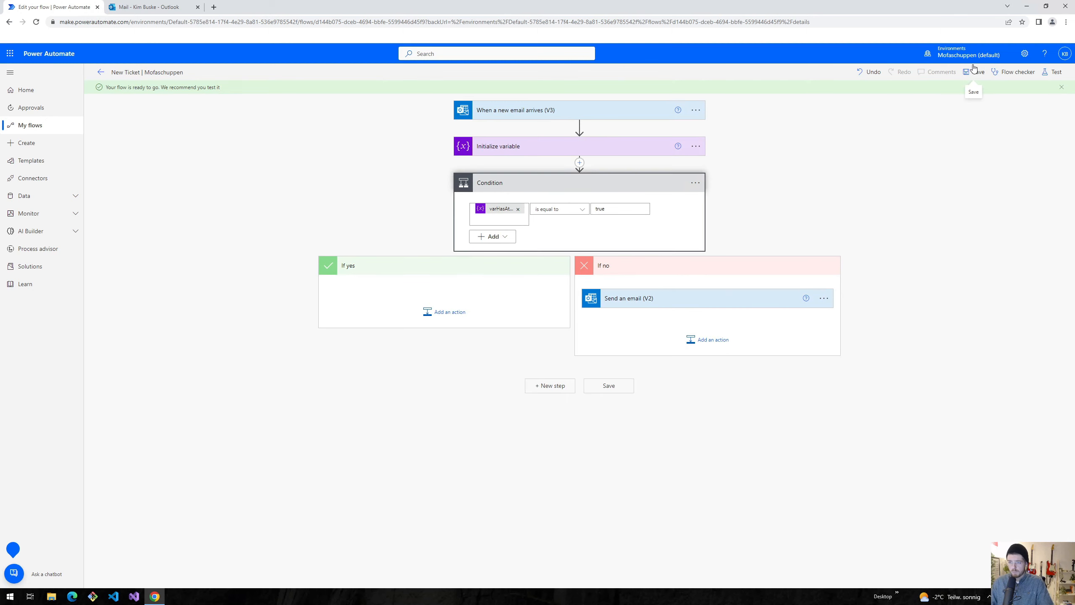
Read the test email, and examine the latest flow run's Send an email (V2) recipient and body text.
click(122, 7)
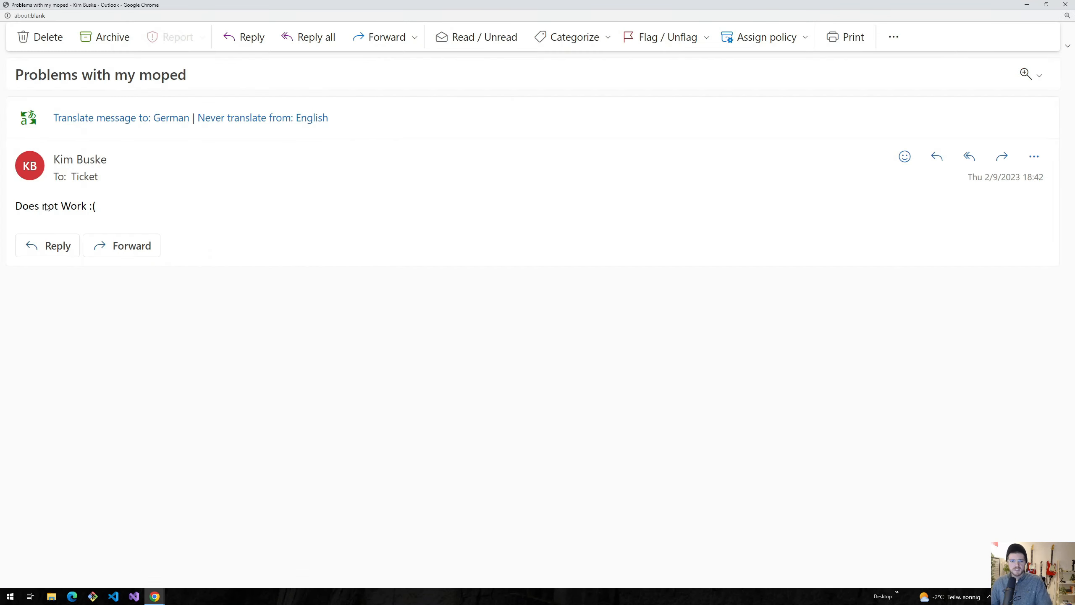
drag(16, 205, 70, 206)
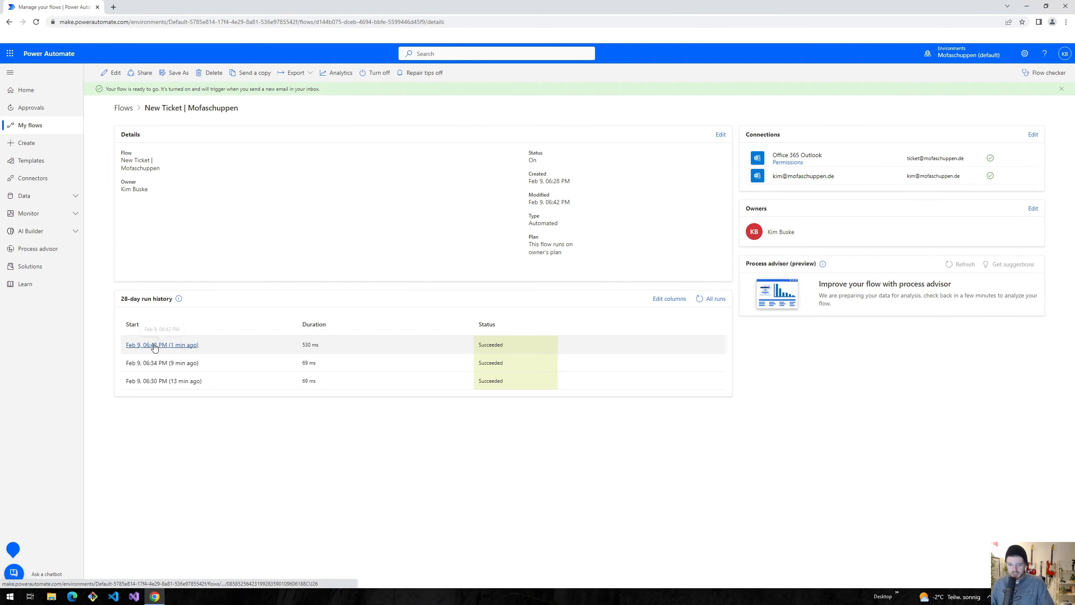
click(153, 345)
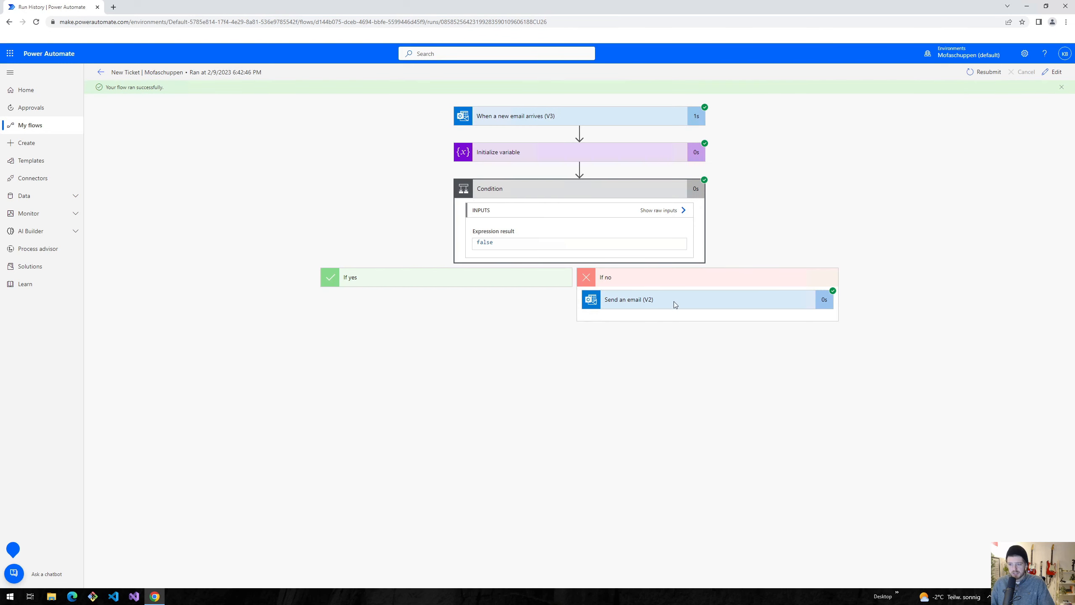
click(646, 305)
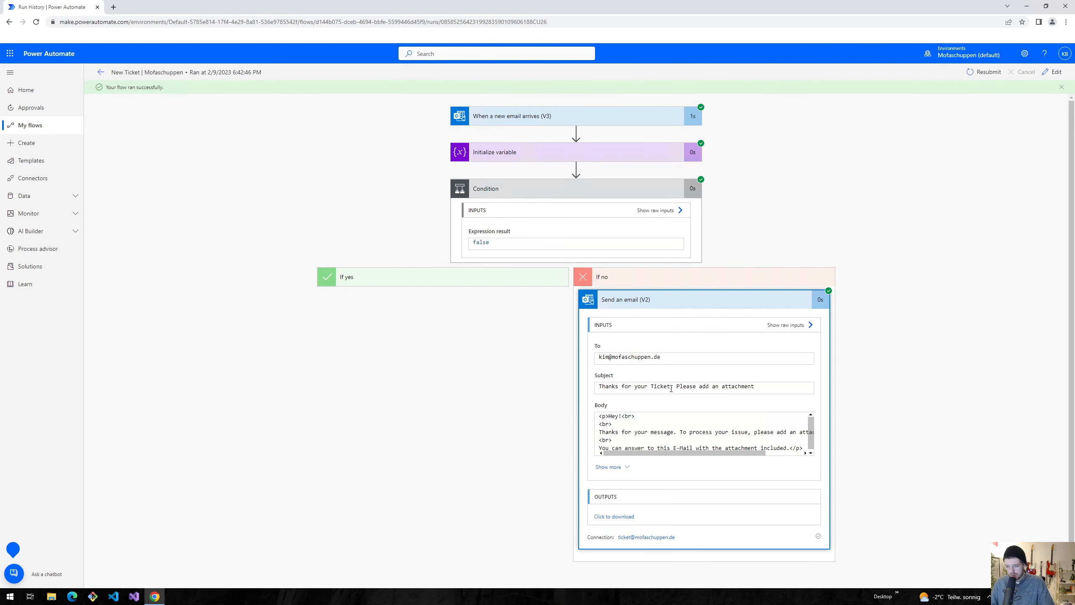
triple_click(603, 360)
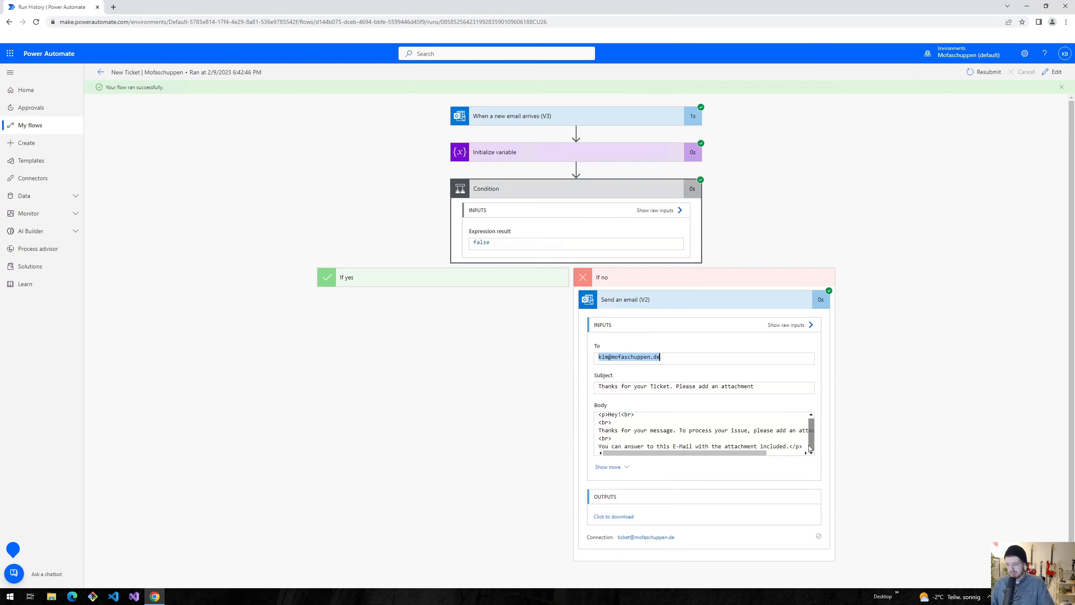
drag(801, 448, 600, 414)
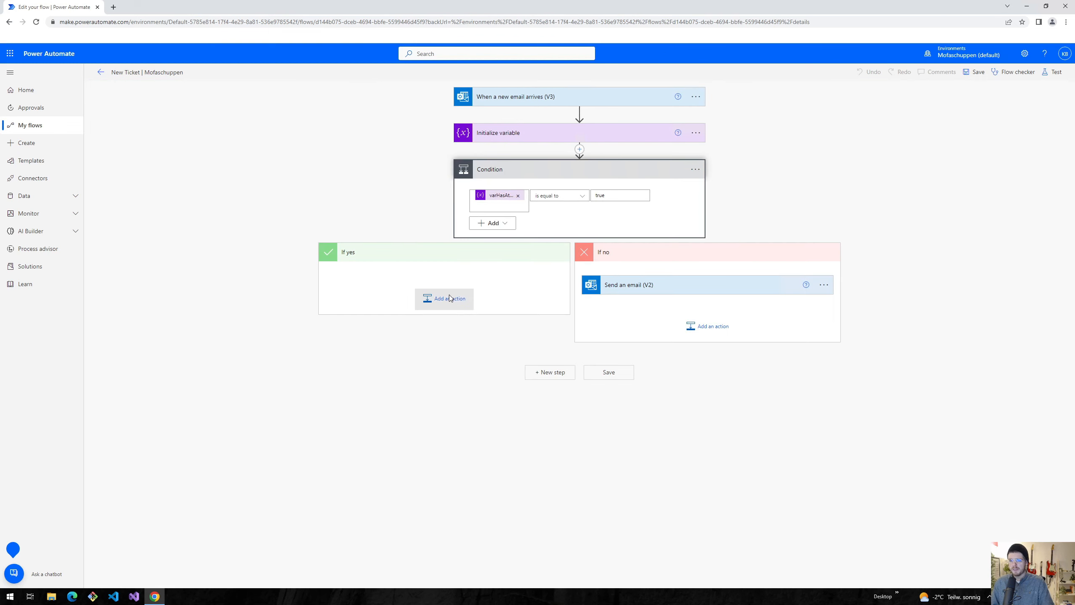
Add a Planner Create a task action under If yes, with Werkstatt as its group.
click(449, 298)
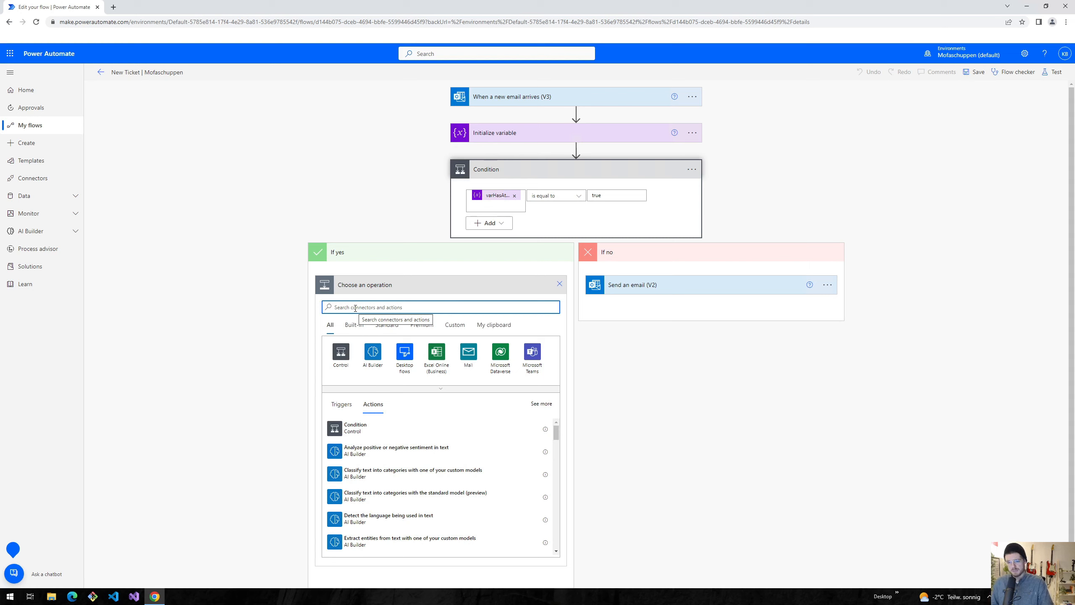
text(planner)
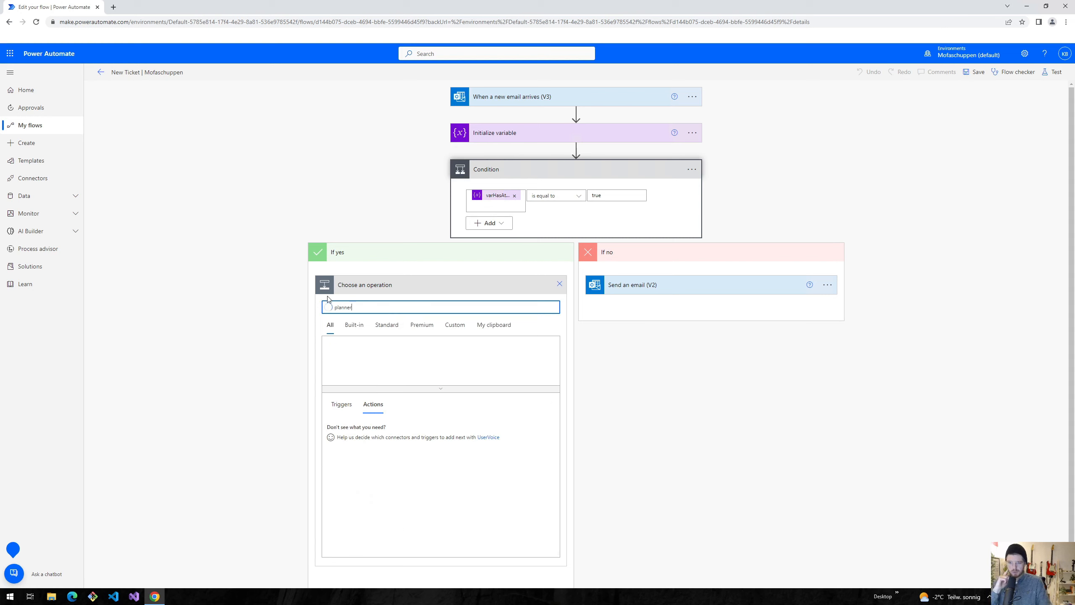
click(362, 429)
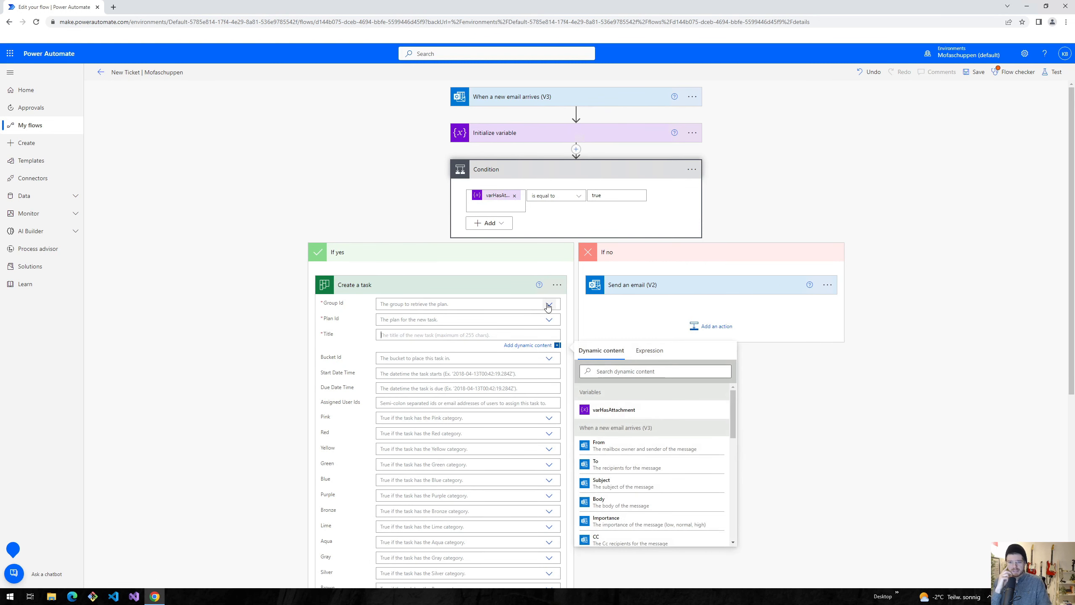
click(549, 305)
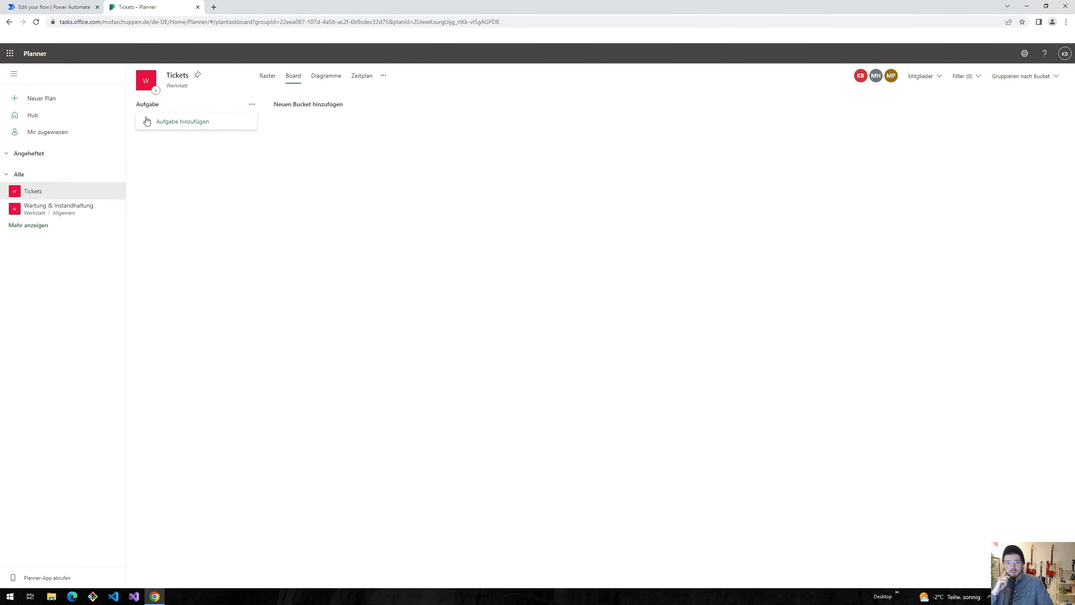
In Planner, rename the Tickets plan's existing bucket as Backlog.
click(152, 105)
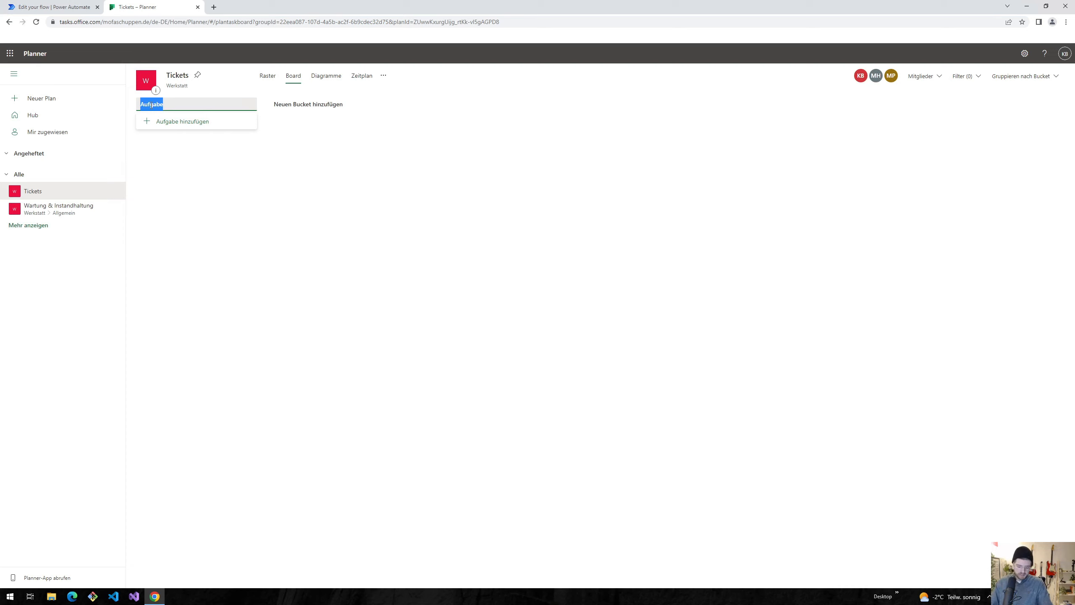
text(Ti)
key(BackSpace)
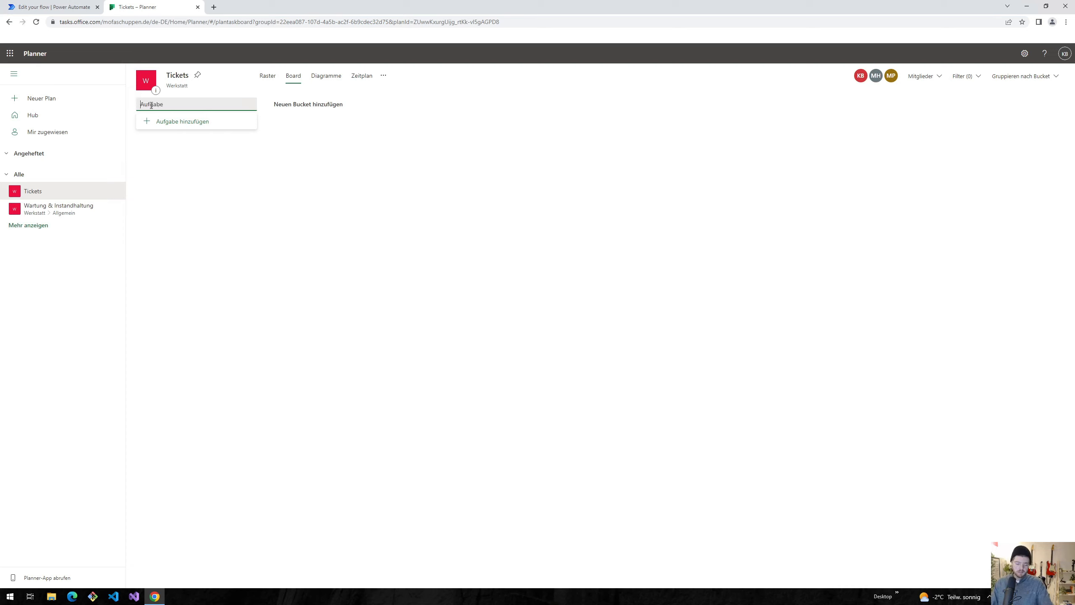
text(Backlog)
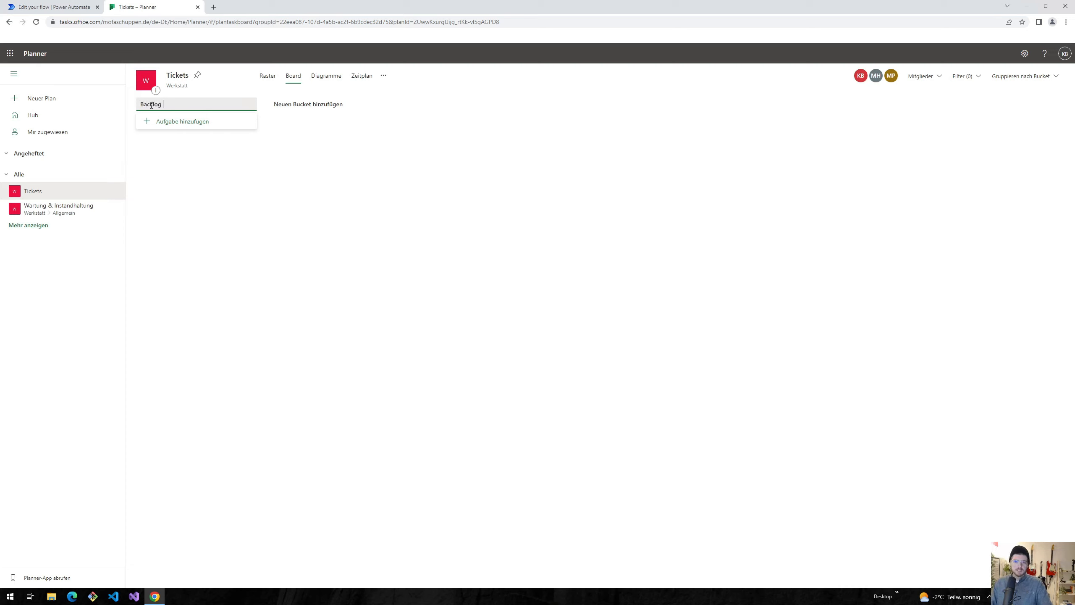
key(Return)
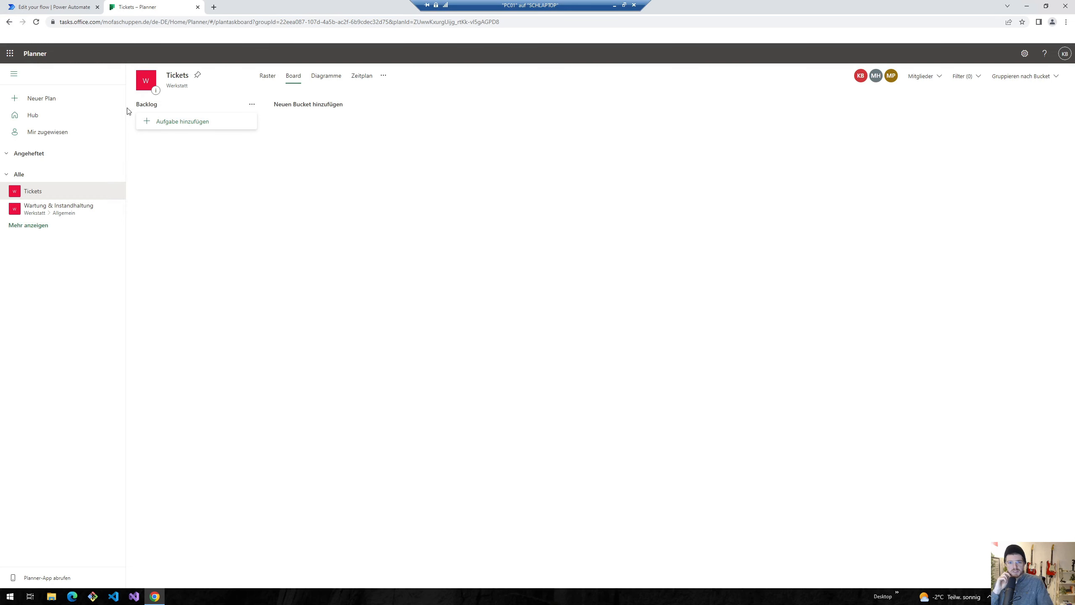
Back in Power Automate, set the task's plan to Tickets, title to the email's Subject and bucket to Backlog, and save the flow.
click(68, 6)
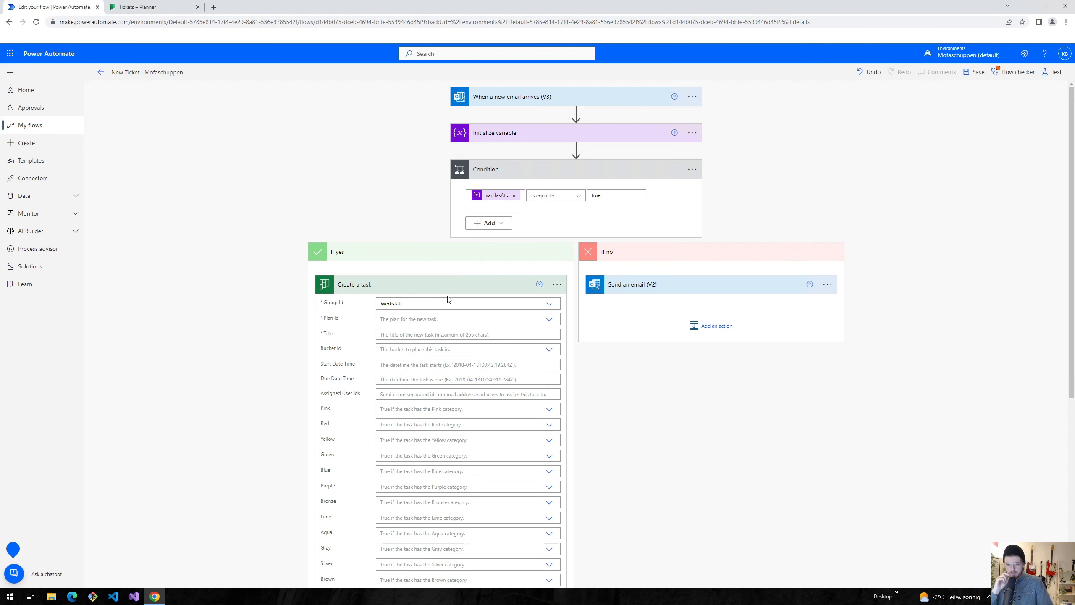
click(549, 319)
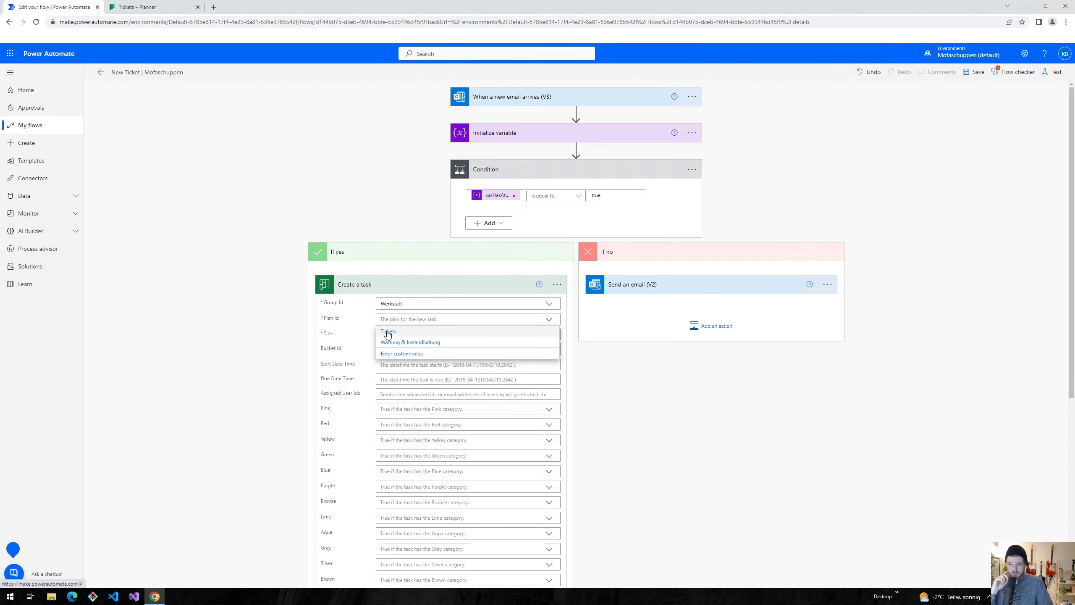
click(389, 333)
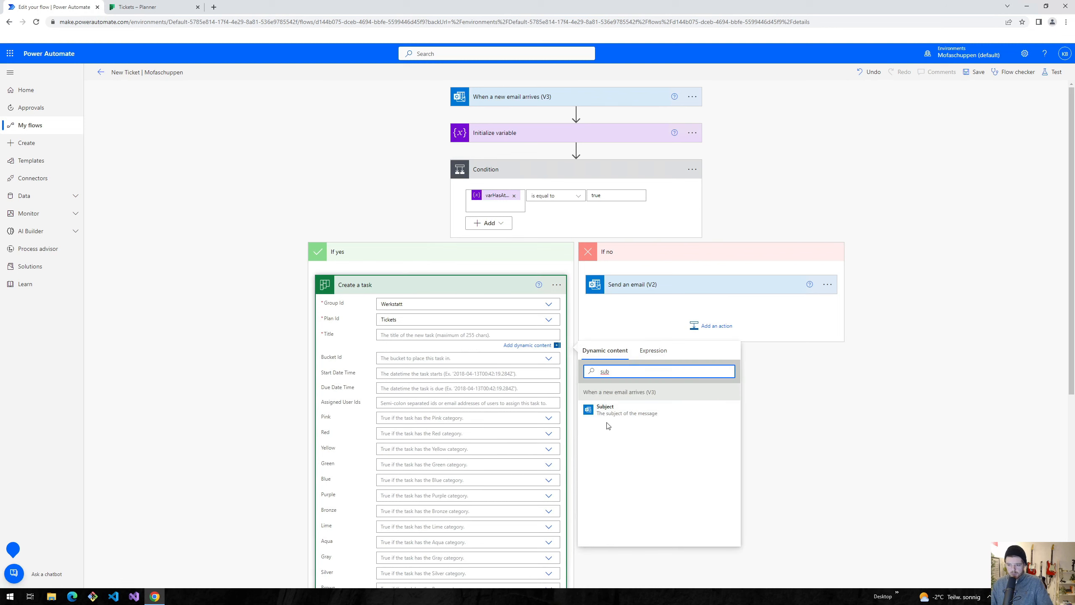
click(604, 411)
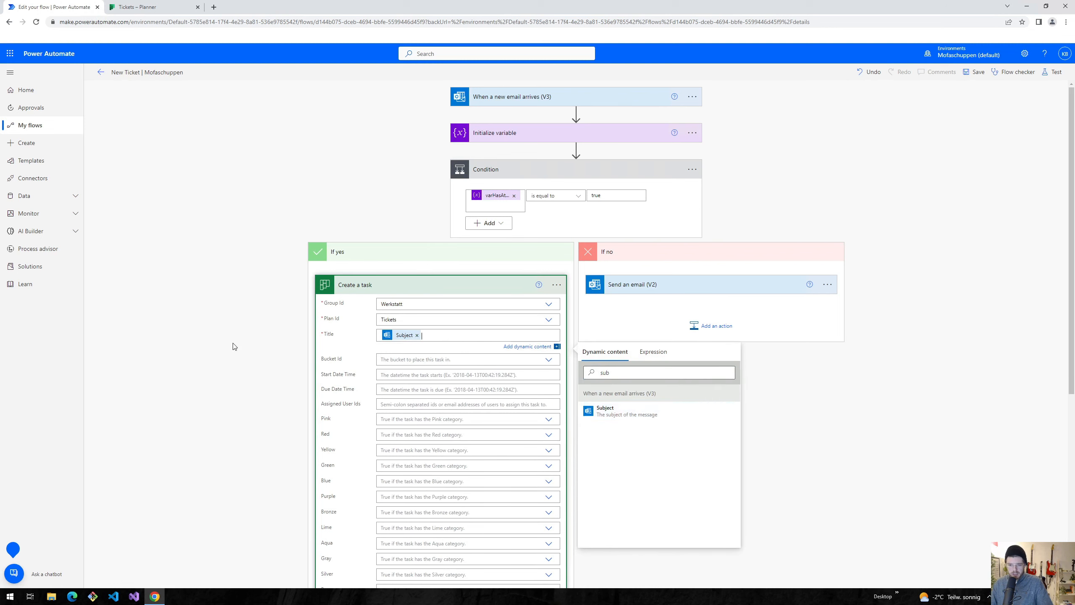
click(295, 341)
click(426, 351)
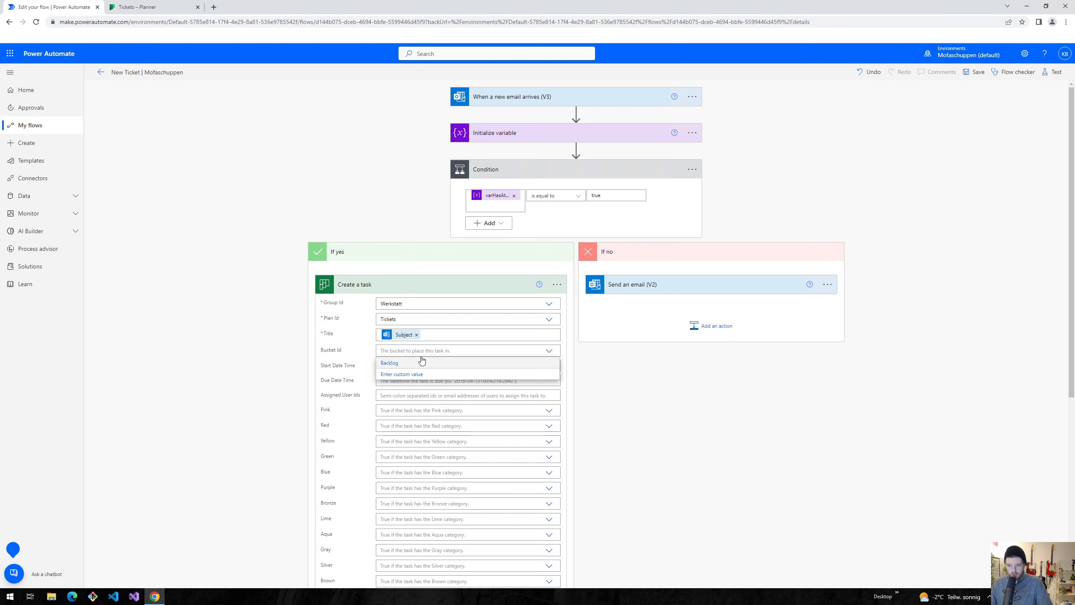
click(389, 364)
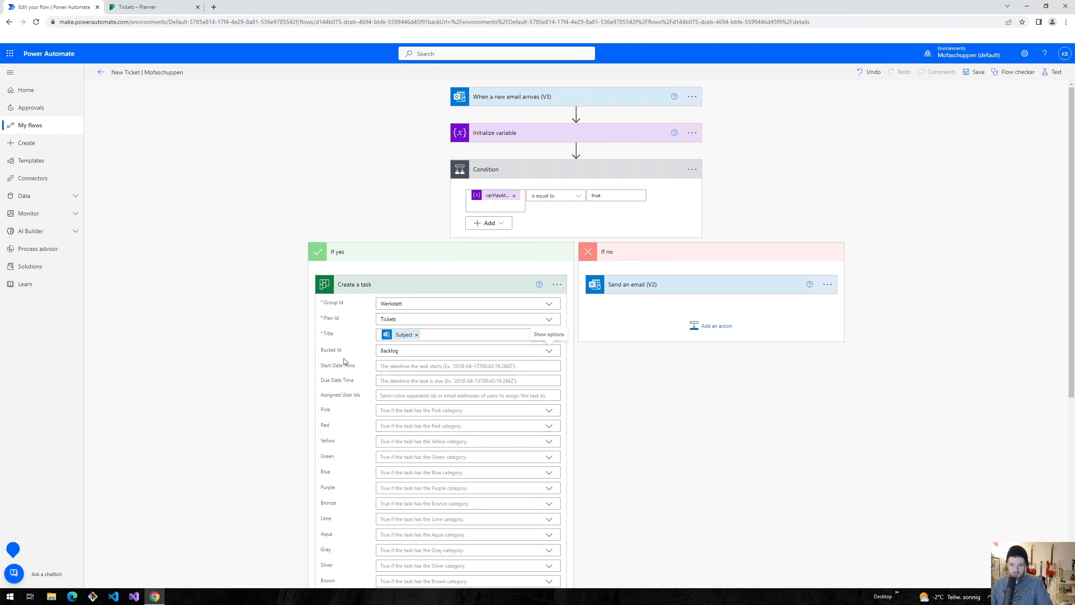
scroll(445, 372, down, 6)
scroll(446, 372, up, 7)
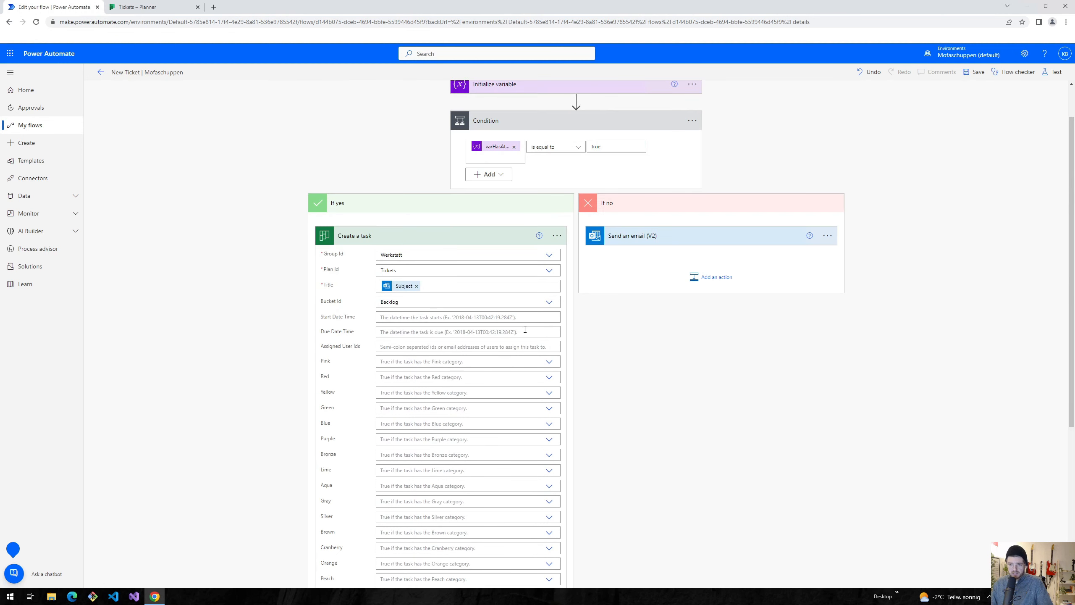
click(974, 71)
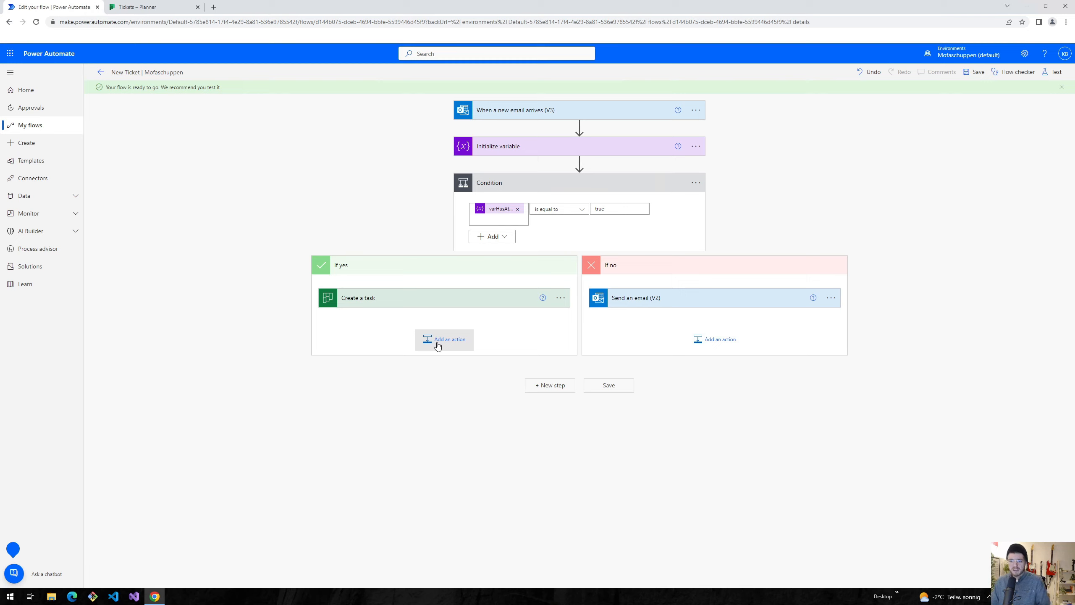
Add a Get email (V2) action after Create a task, using the trigger's Message Id, and set its Include Attachments option.
click(473, 341)
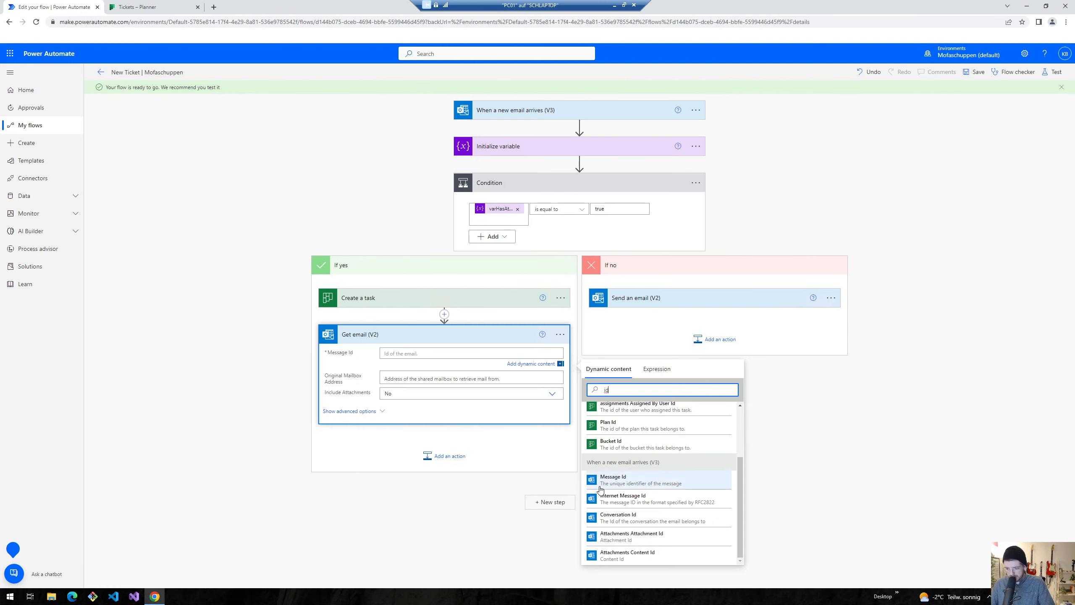
click(620, 483)
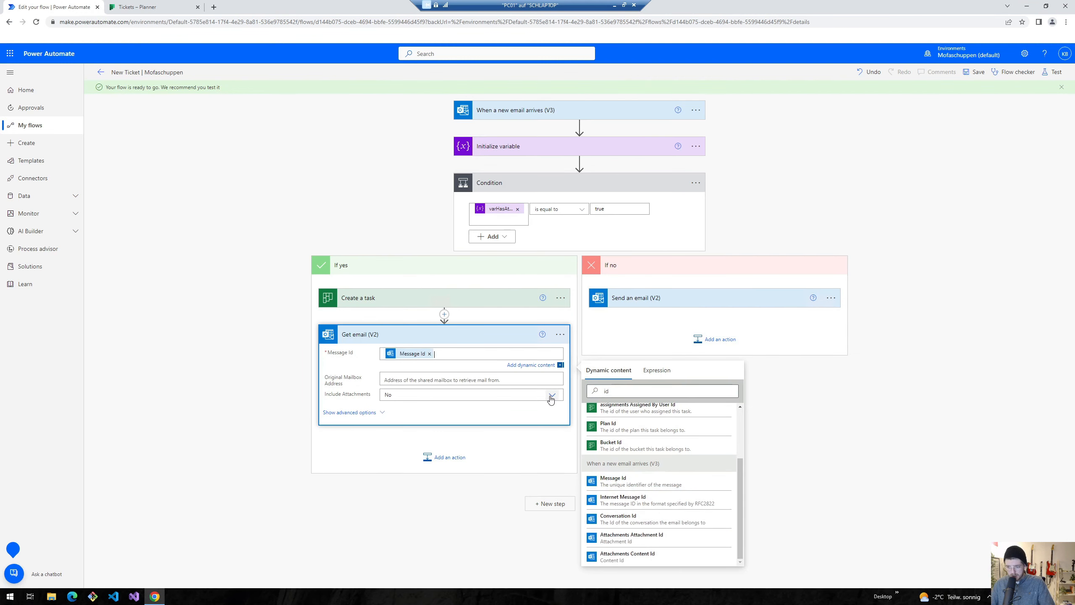
click(551, 400)
click(552, 387)
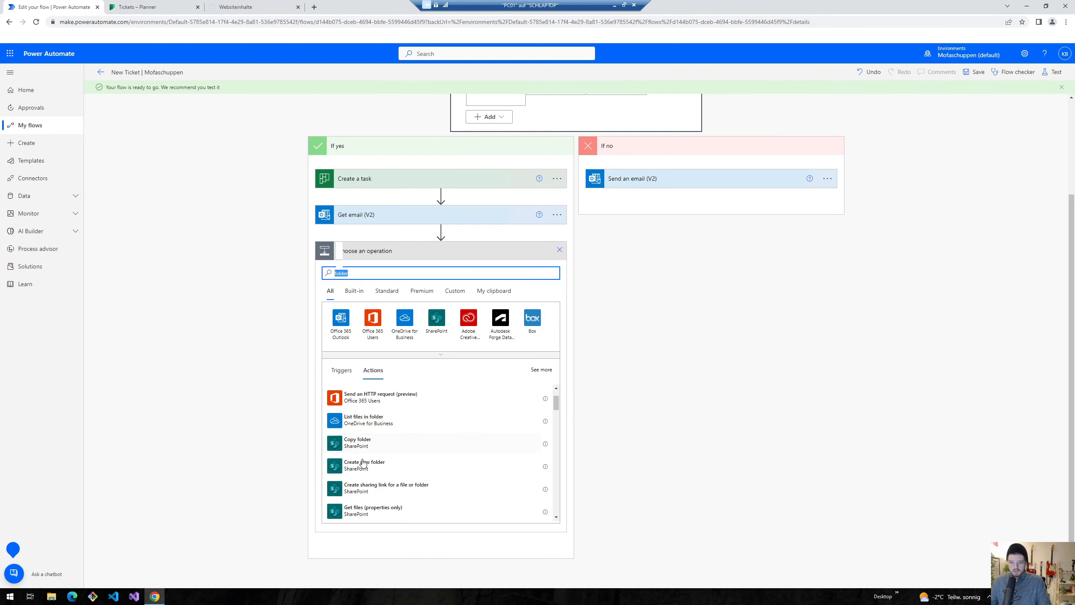
Add a SharePoint Create new folder action after Get email (V2), with the Mofaschuppen Organisation site and the Tickets library.
click(377, 463)
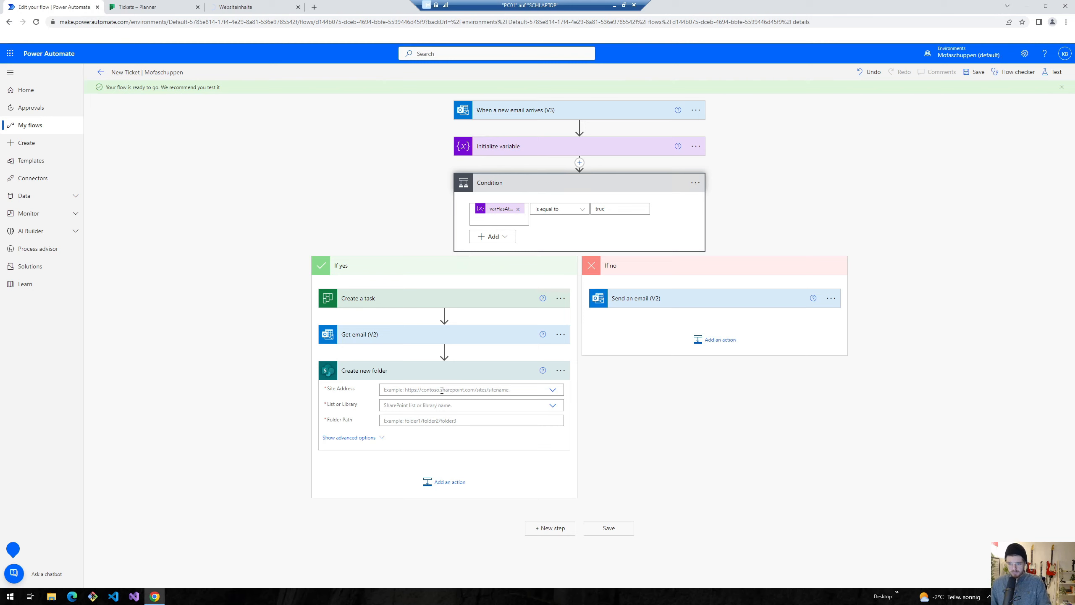
click(552, 389)
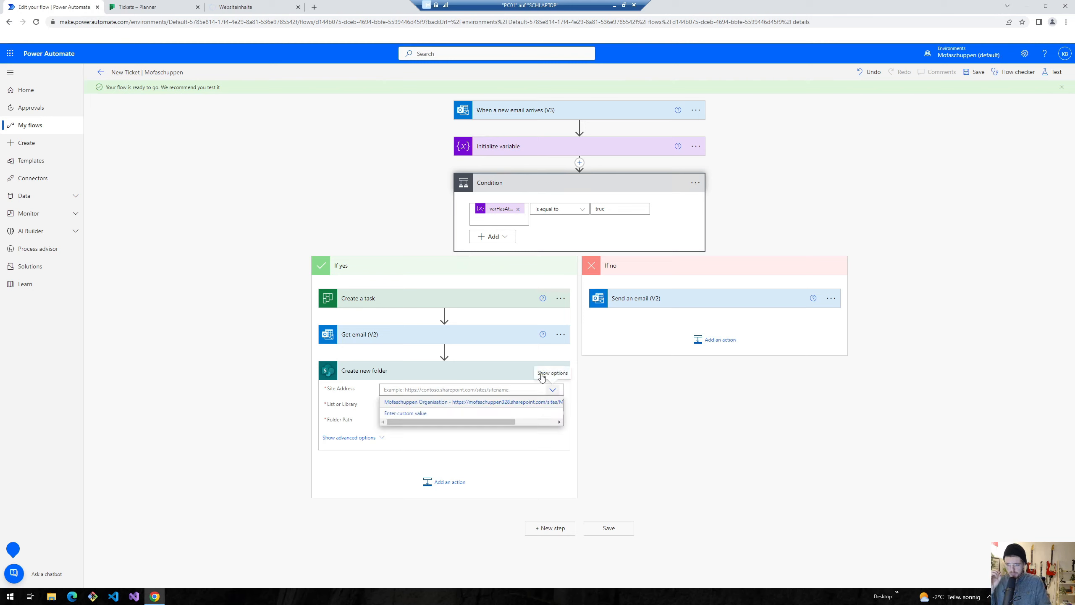
click(398, 404)
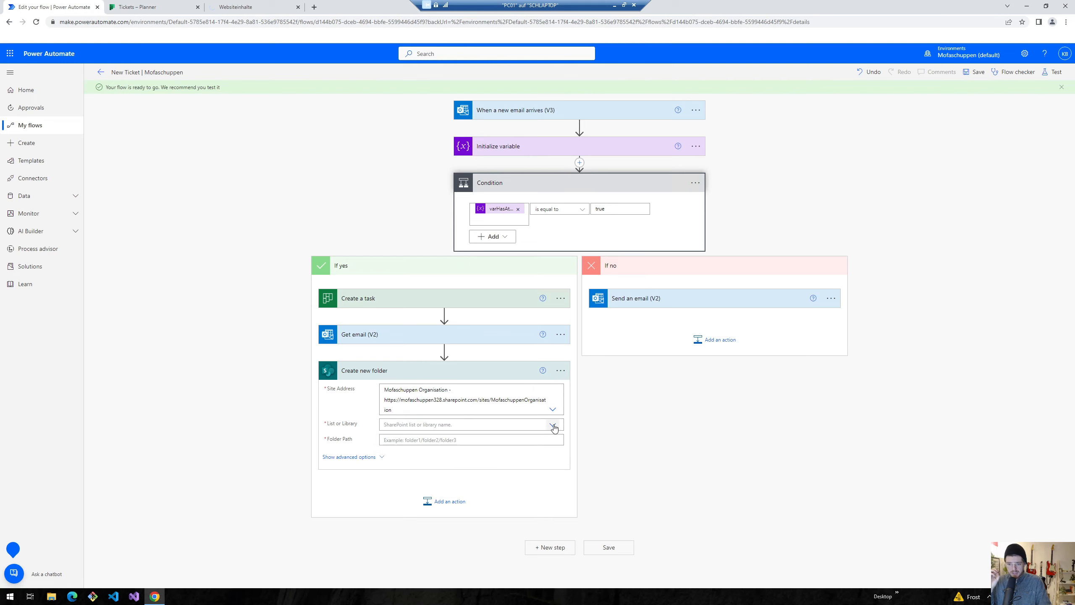
click(553, 424)
click(391, 546)
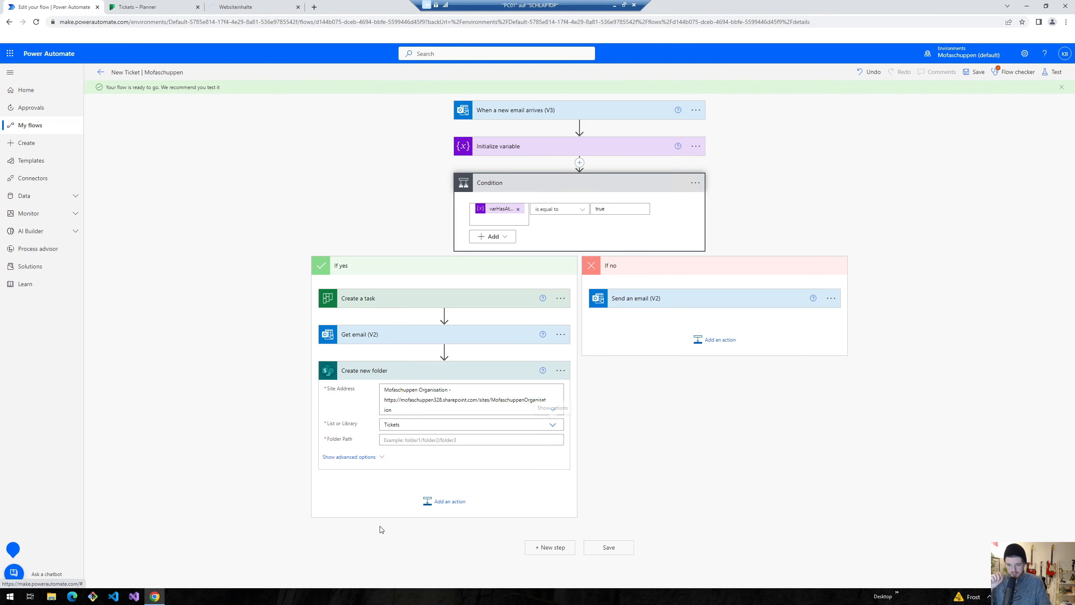
Set the Create new folder action's folder path to the expression utcNow().
click(407, 443)
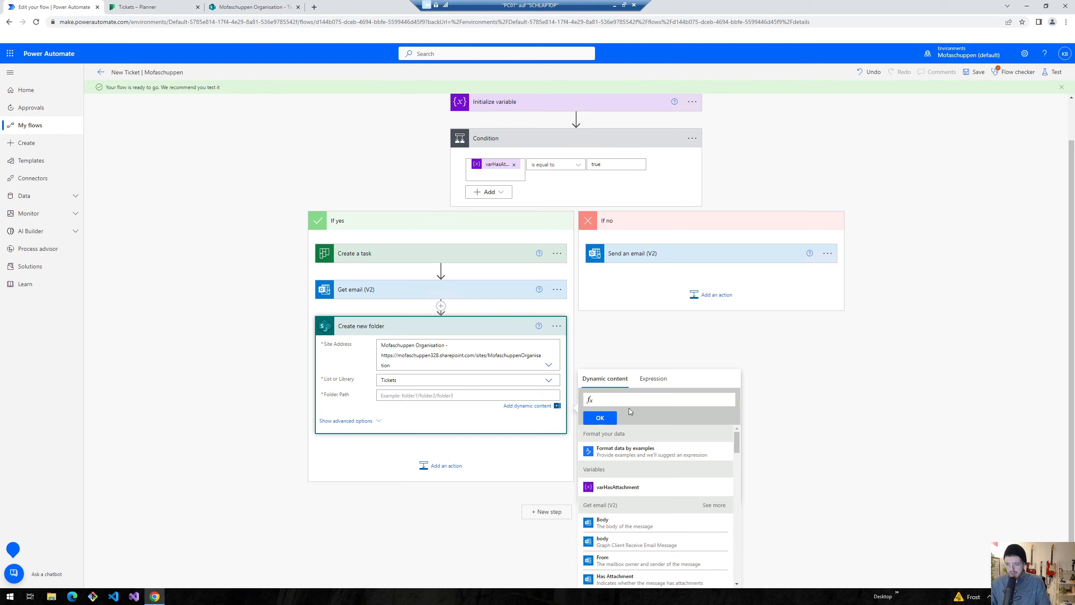
click(653, 378)
text(utcNow())
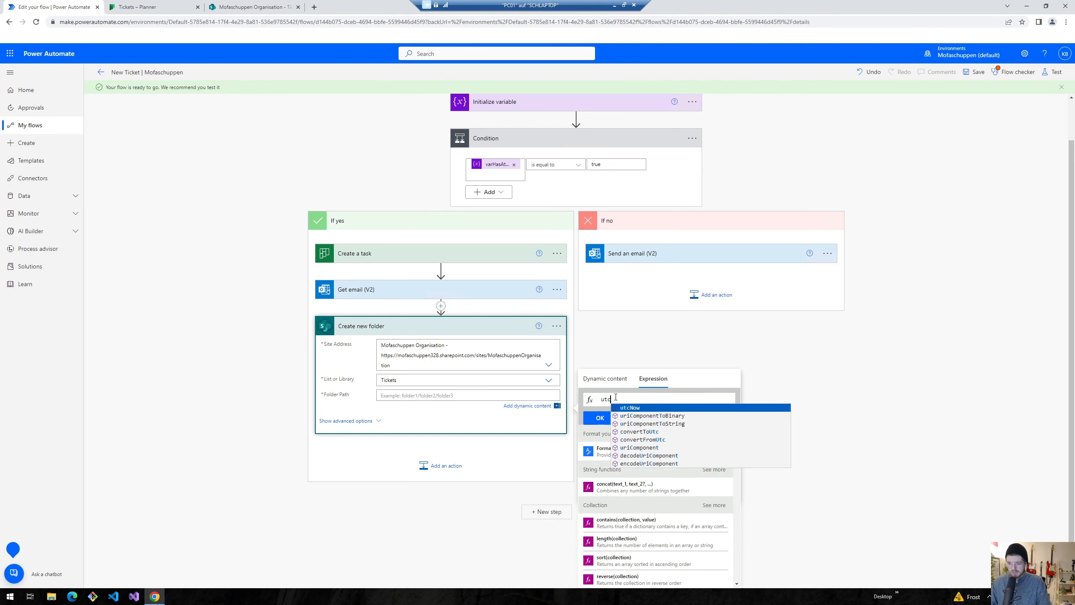
click(601, 423)
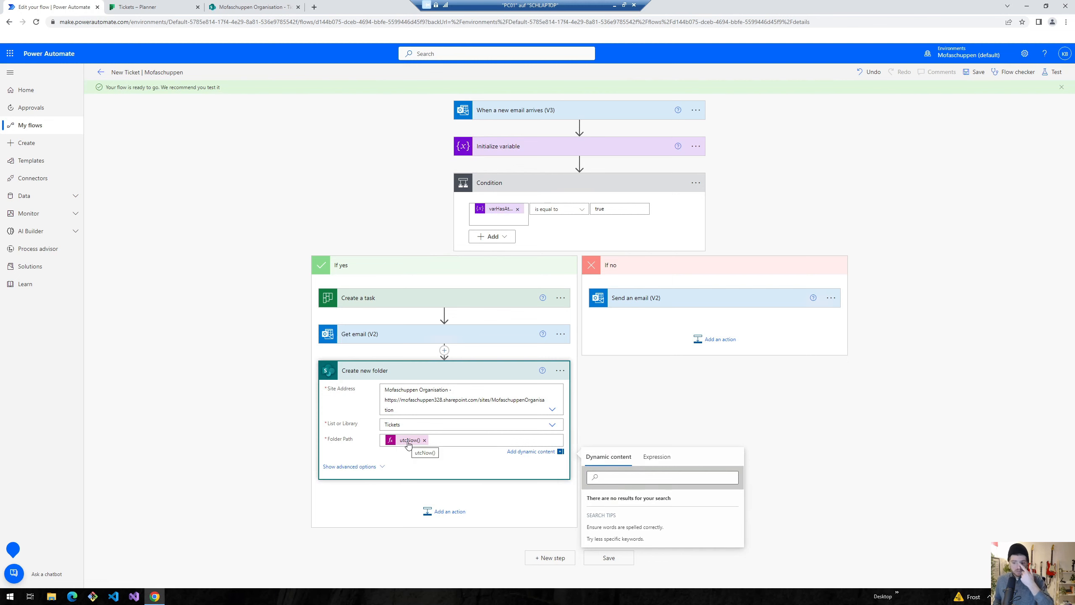
Add a SharePoint Create file action after Create new folder, with the Mofaschuppen Organisation site.
click(444, 511)
text(creat)
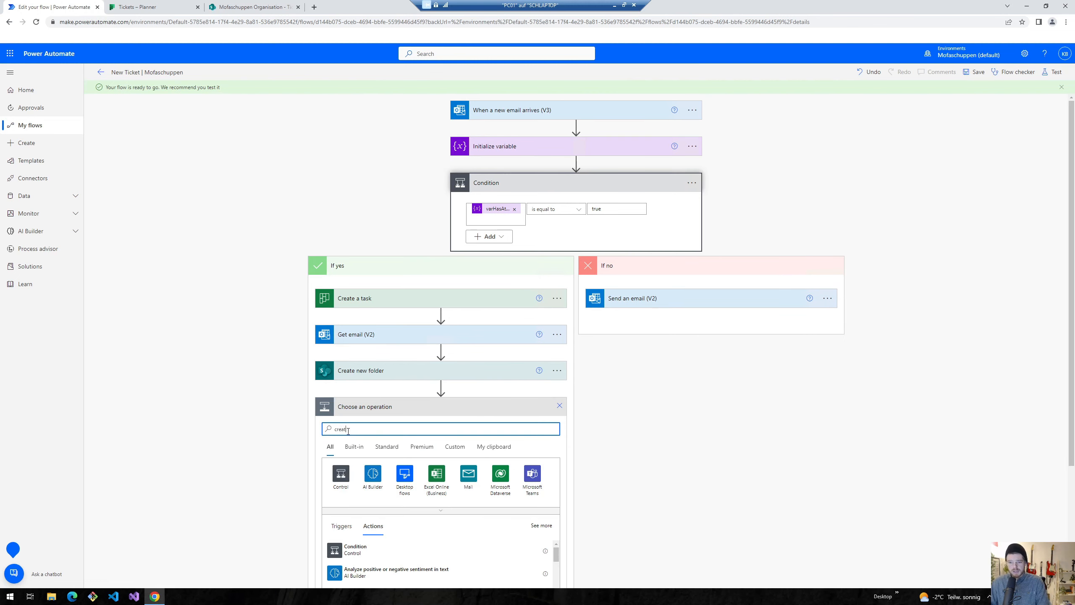
text(efu)
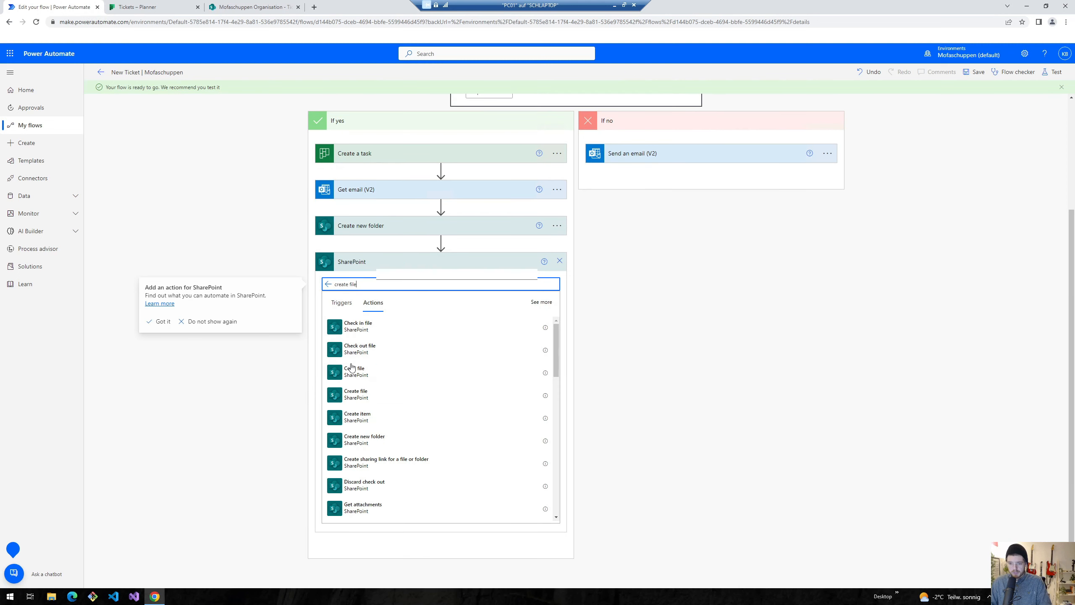
click(352, 394)
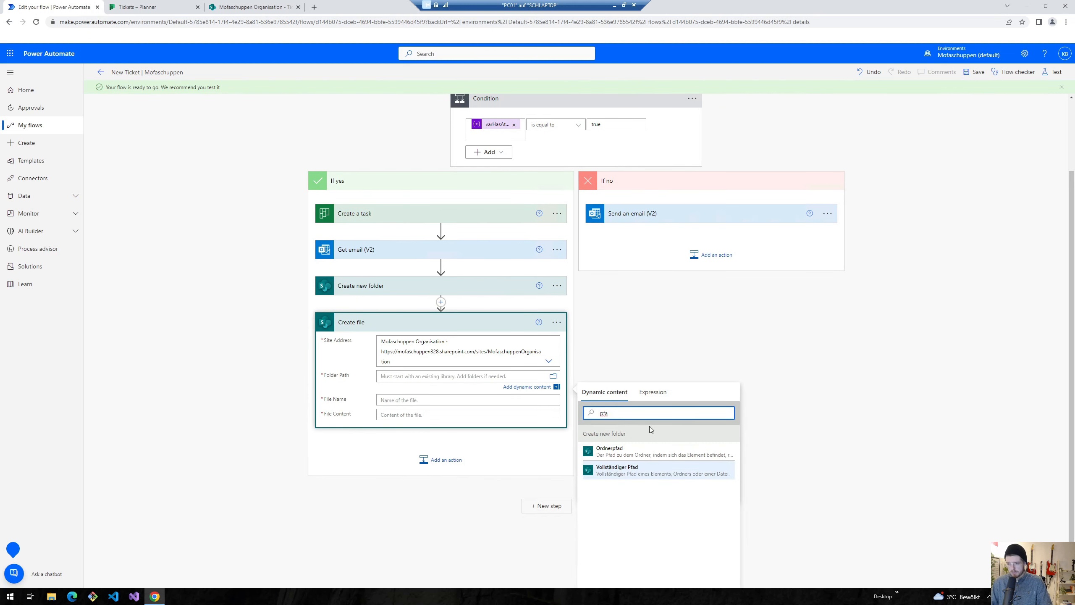
Set the Create file action's folder path to Vollständiger Pfad, file name to Attachments Name and content to Attachments Content, and save the flow.
click(609, 477)
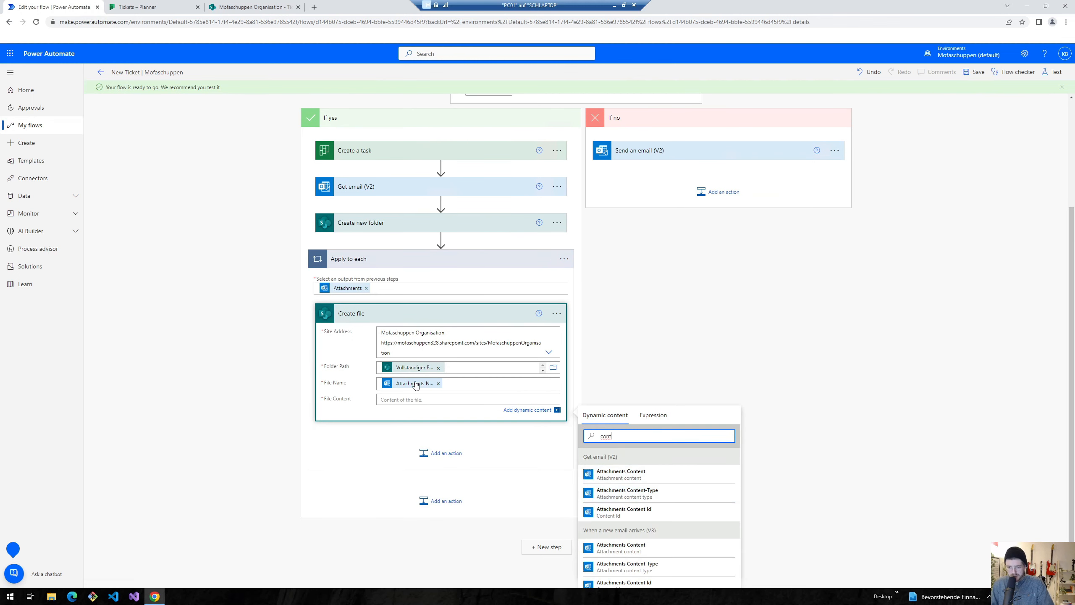
click(635, 478)
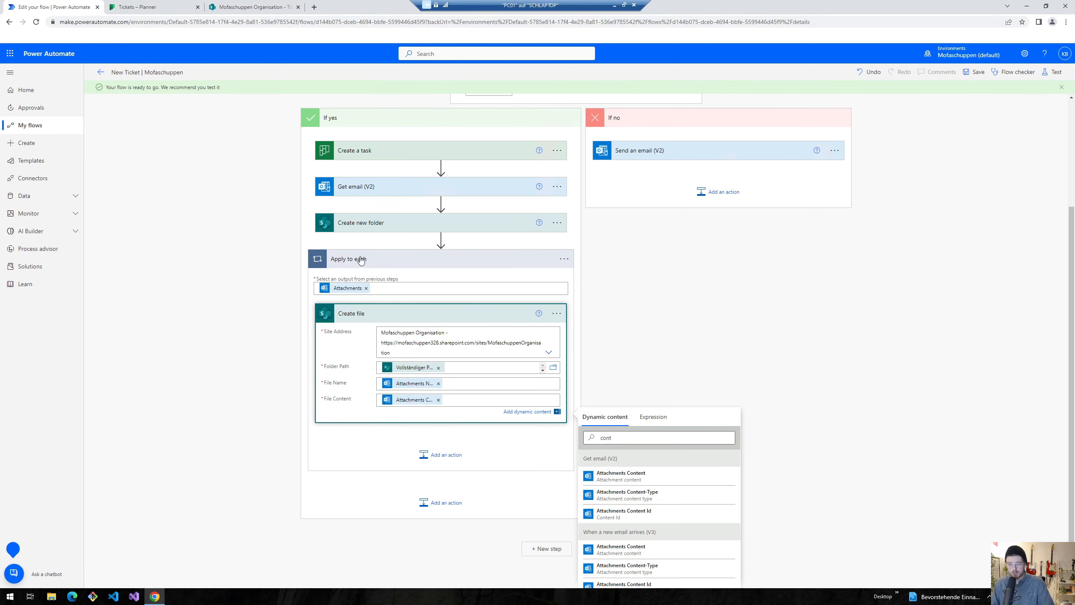
click(973, 71)
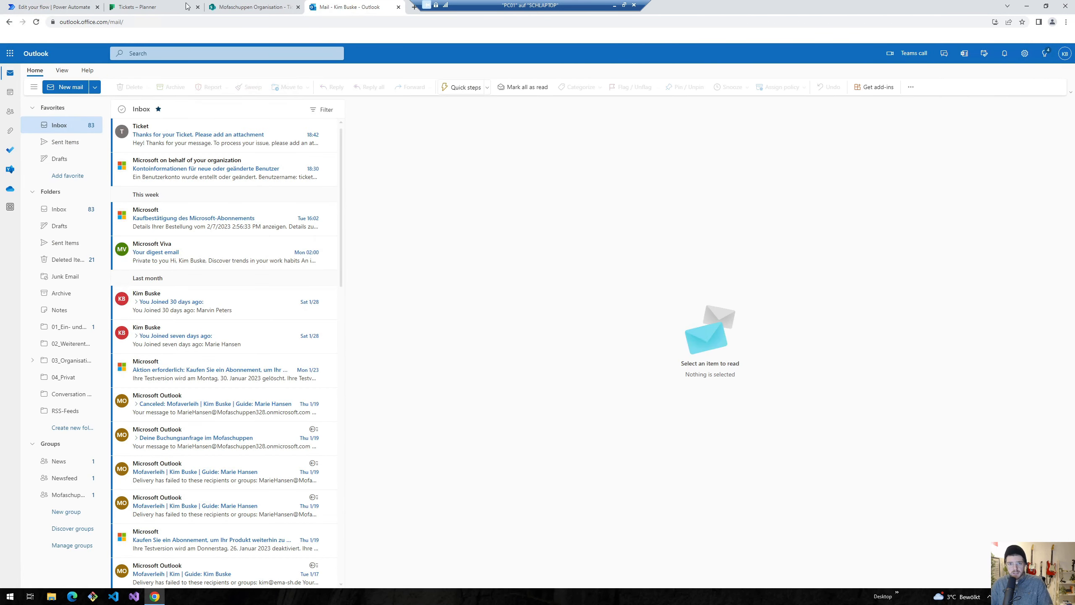
Back in Power Automate, replace the Create new folder action's folder path expression with concat(formatDateTime(utcNow())).
click(73, 8)
click(1016, 73)
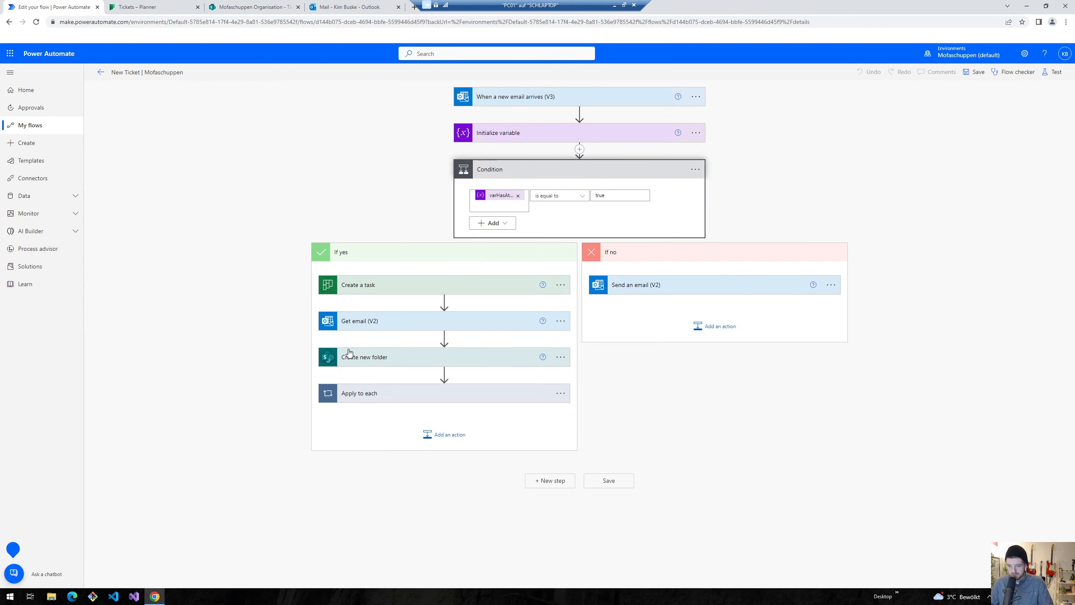
click(350, 355)
click(402, 427)
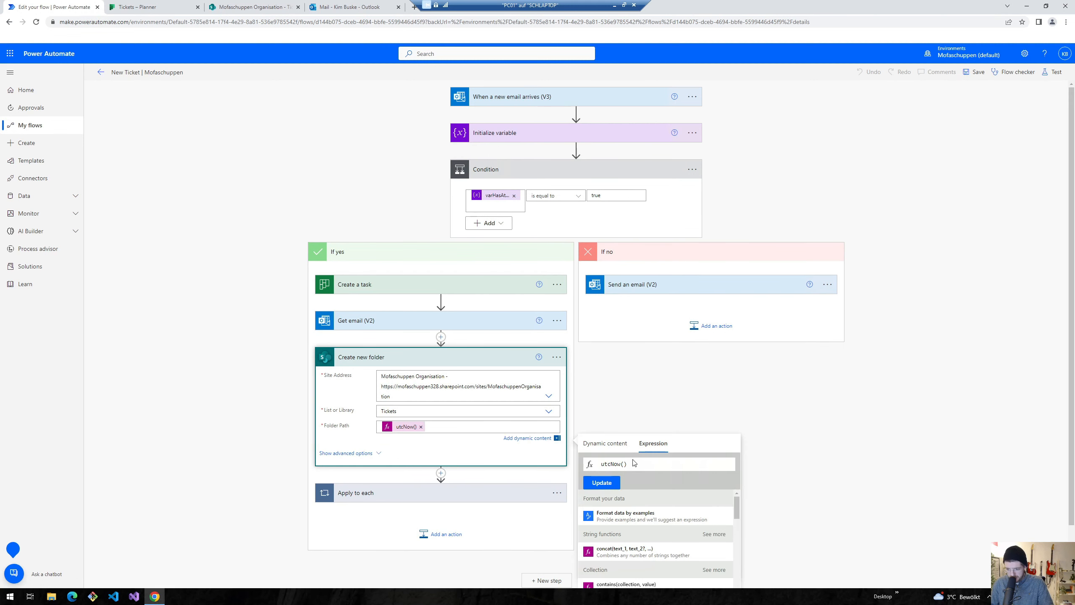
key(ctrl+a)
text(concat)
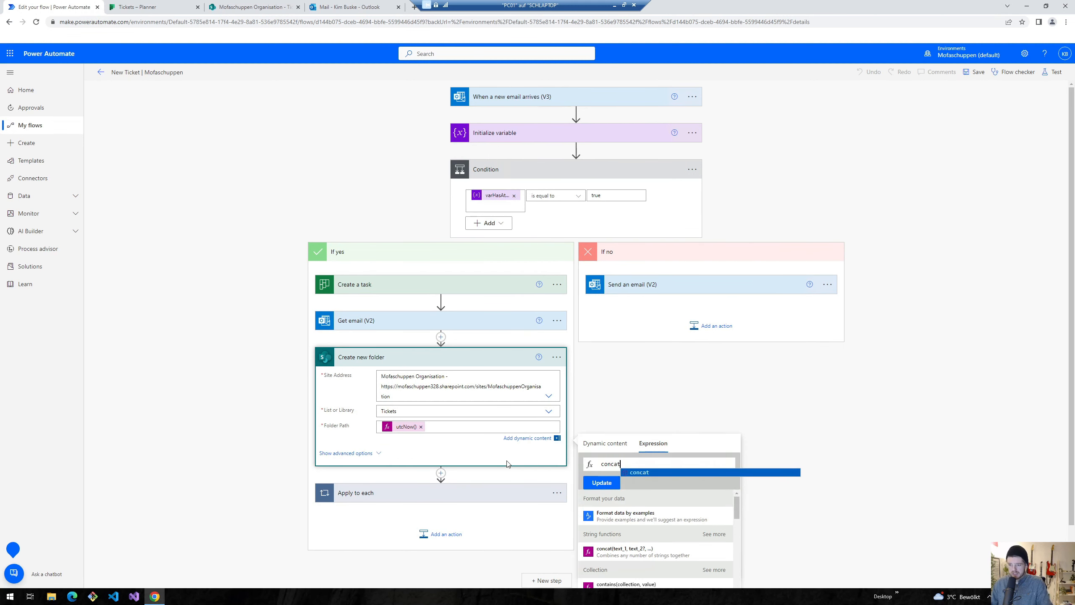
text((form)
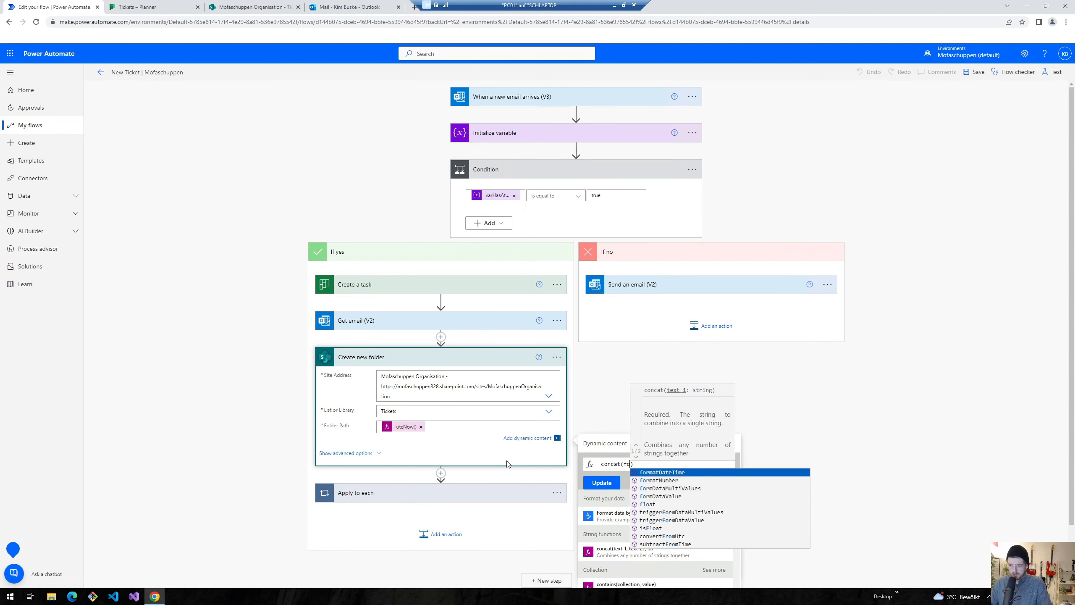
key(Tab)
text(utcNow(),'<<<)
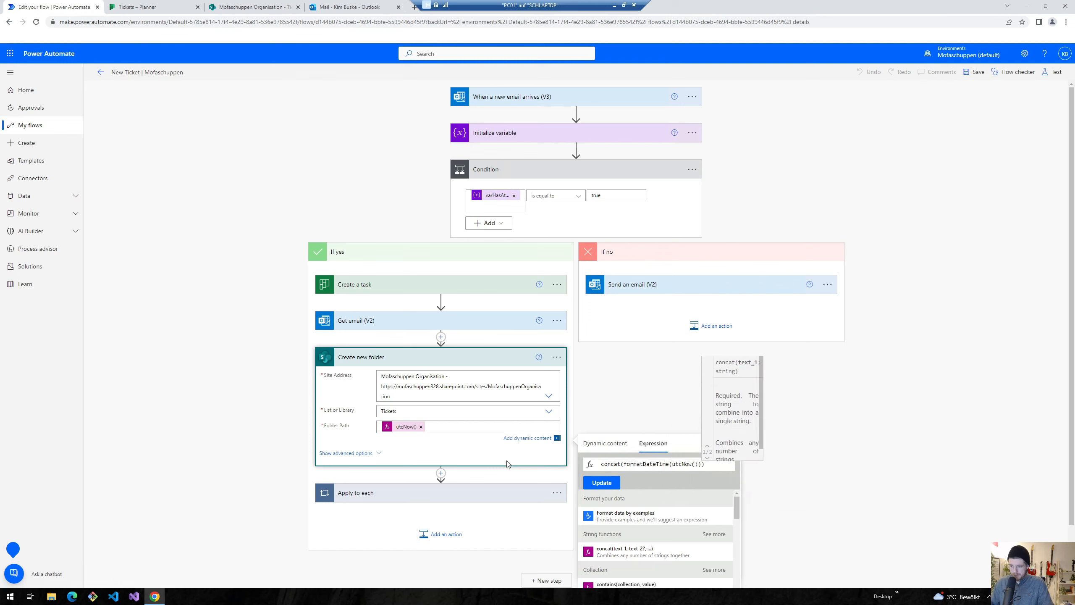
Give formatDateTime in the folder path expression the format 'yyyy-mm-dd_hh_mm_ss'.
key(BackSpace)
key(BackSpace)
key(BackSpace)
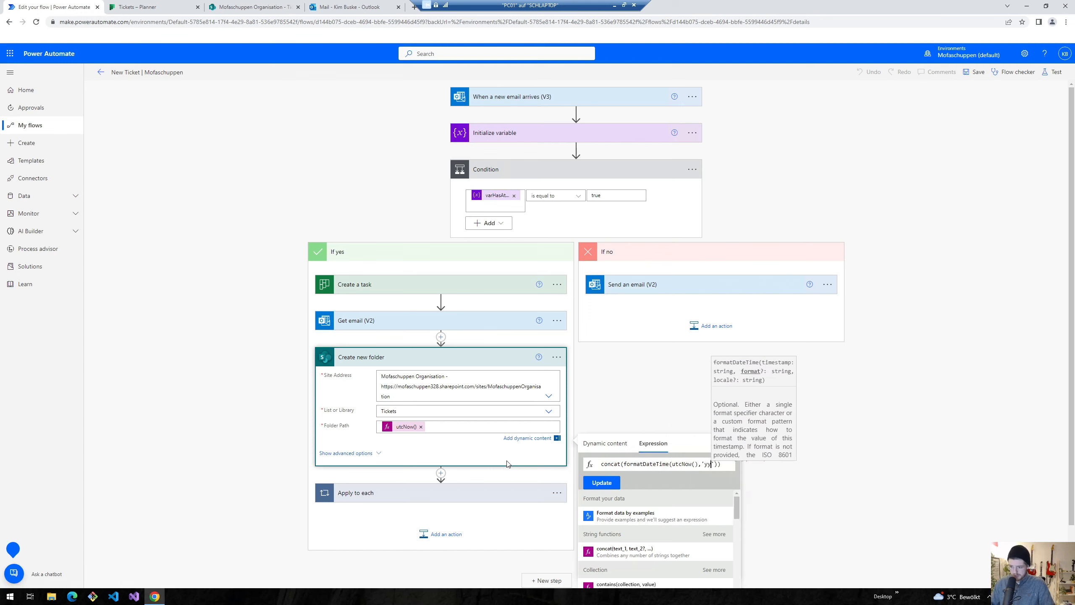
text(yyyy-mm-dd)
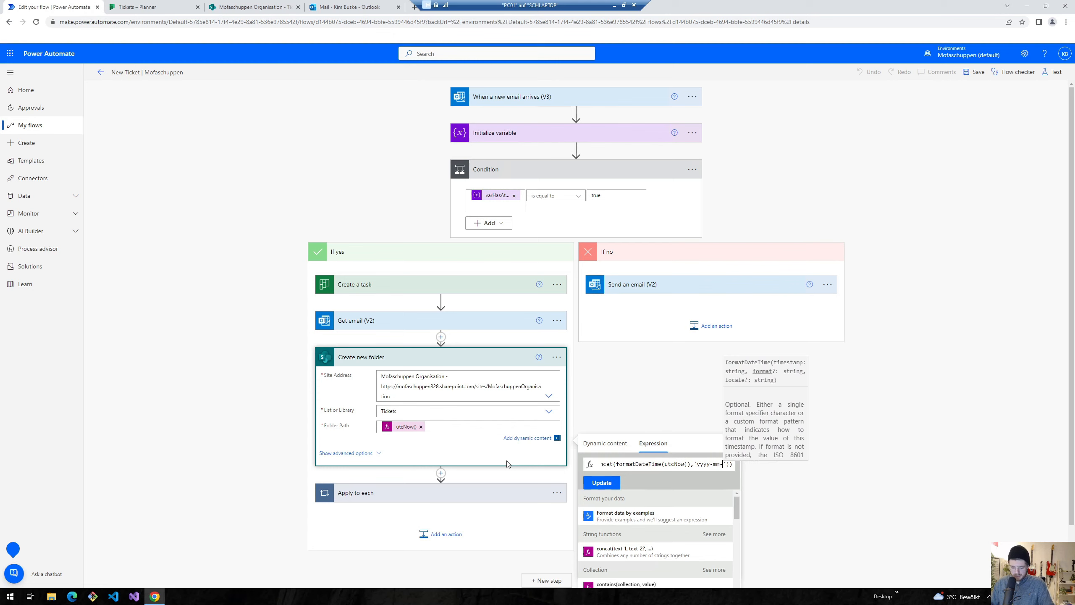
text(_hh:)
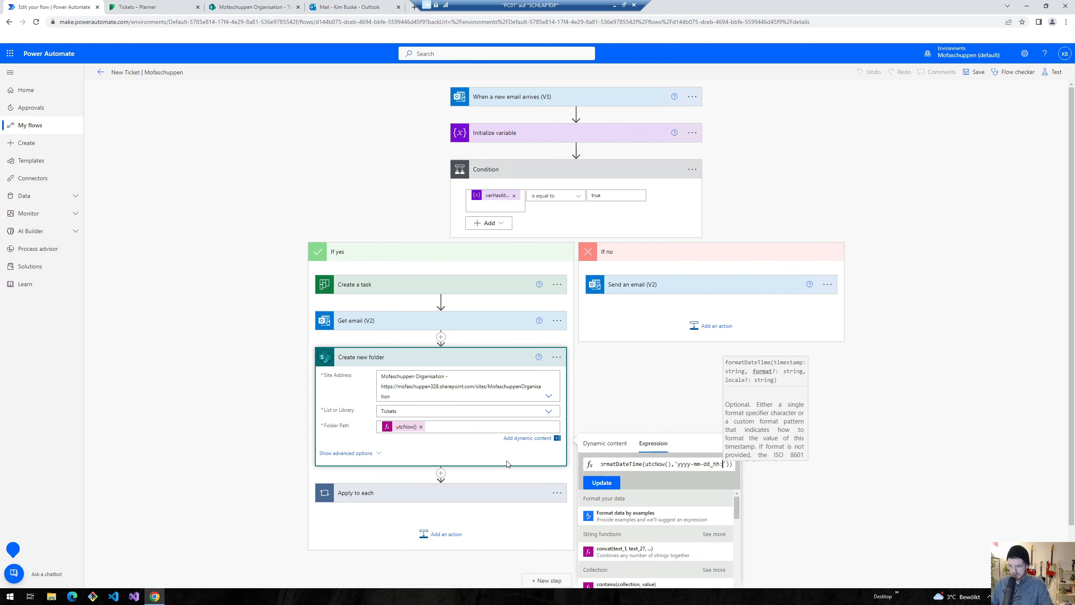
key(BackSpace)
text(_)
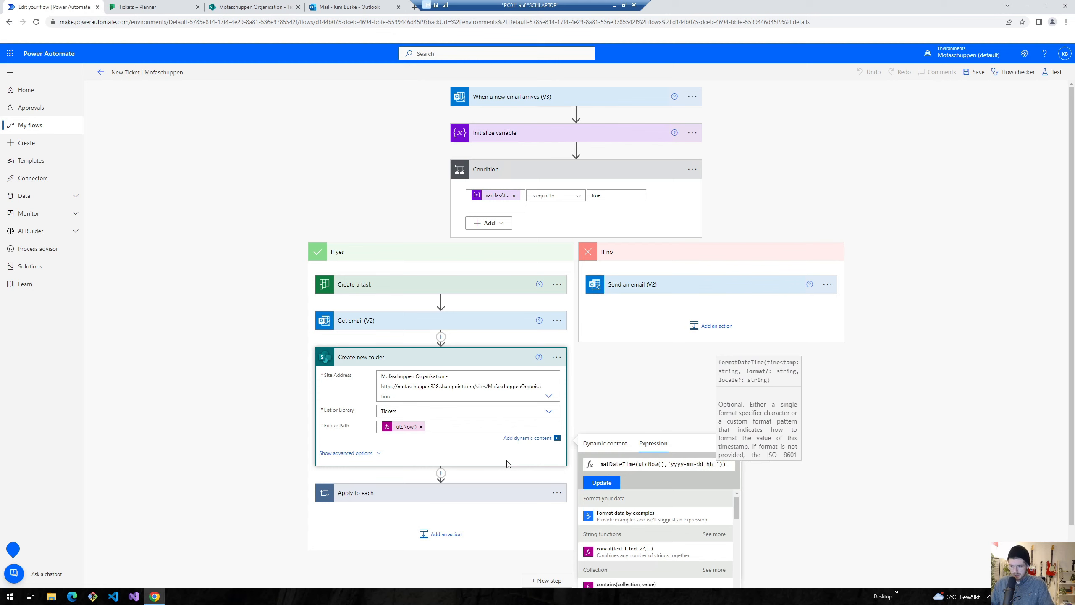
text(mm_ss)
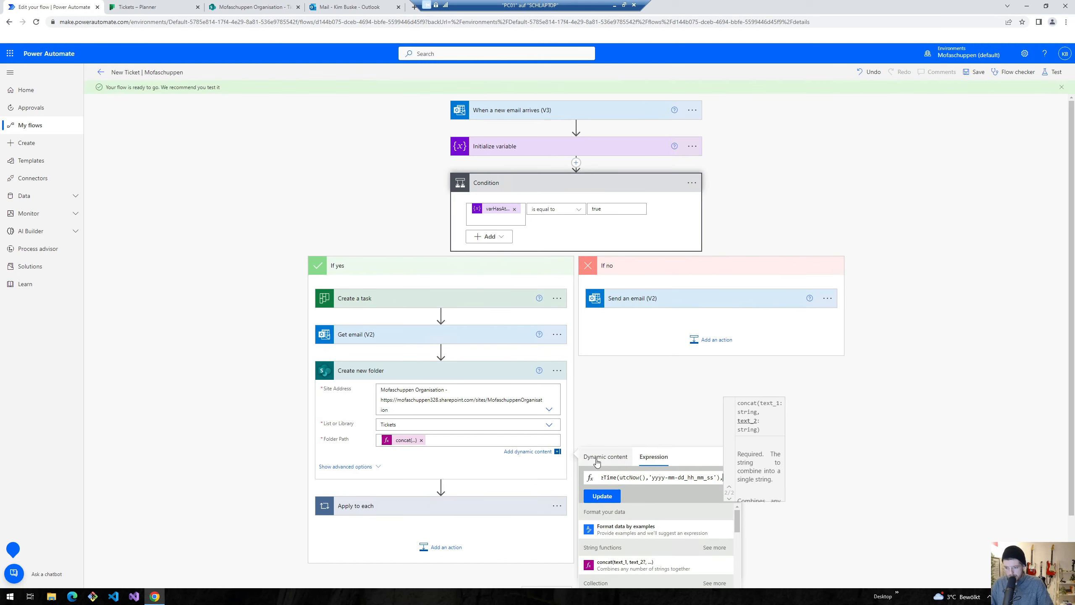
Append '_' and the From output of Get email (V2) to the concat folder path expression, and save the flow.
click(598, 458)
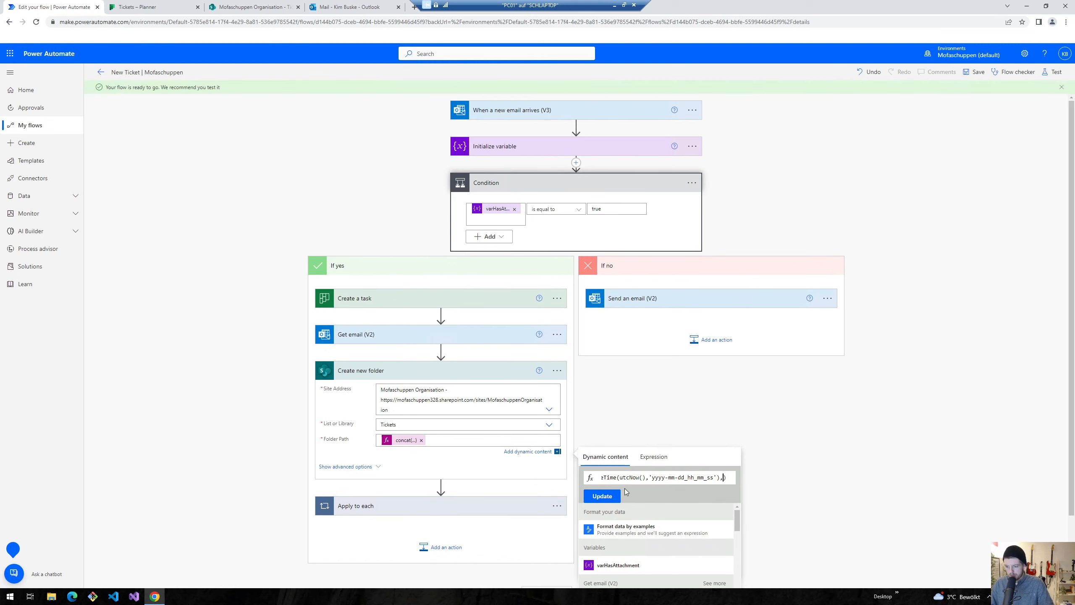
scroll(835, 471, down, 1)
scroll(854, 467, down, 1)
text(outp)
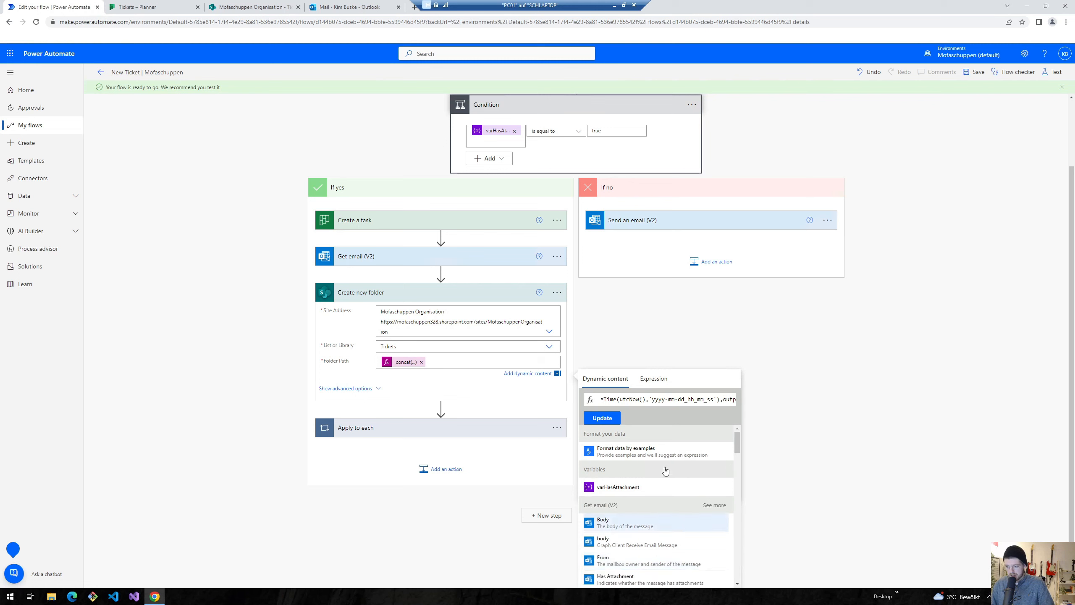
click(721, 399)
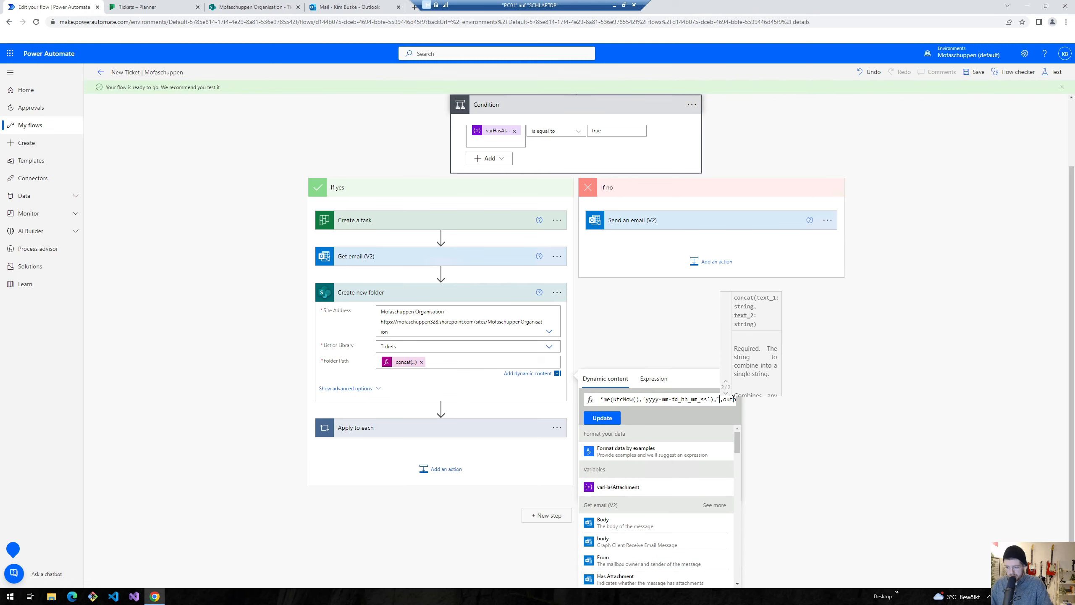
text(,'_)
click(601, 417)
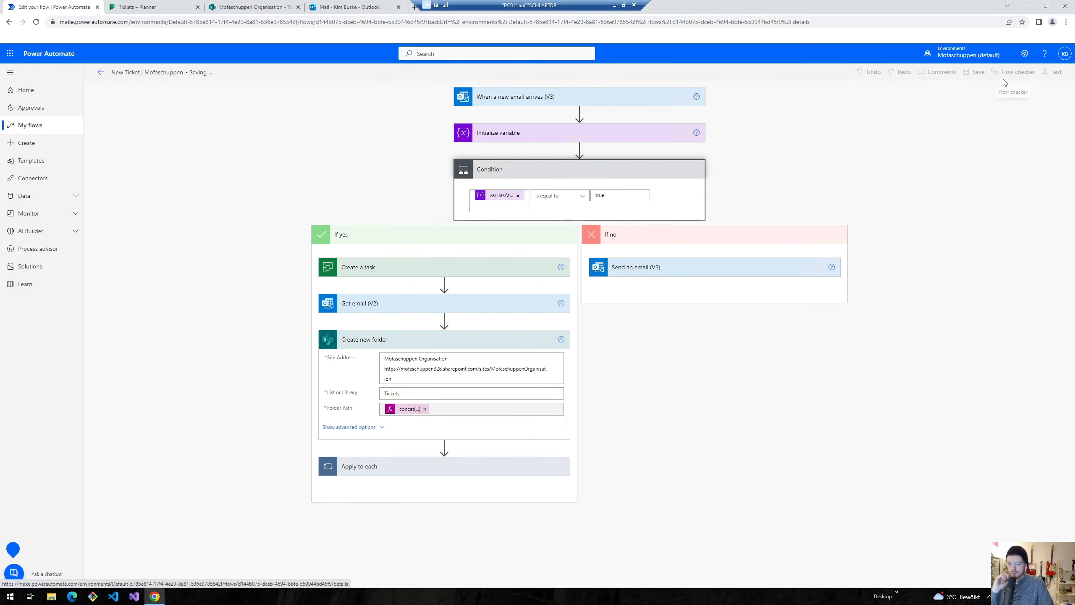
Test the flow and check the new ticket folder's contents in the SharePoint Tickets library.
click(1052, 71)
click(956, 572)
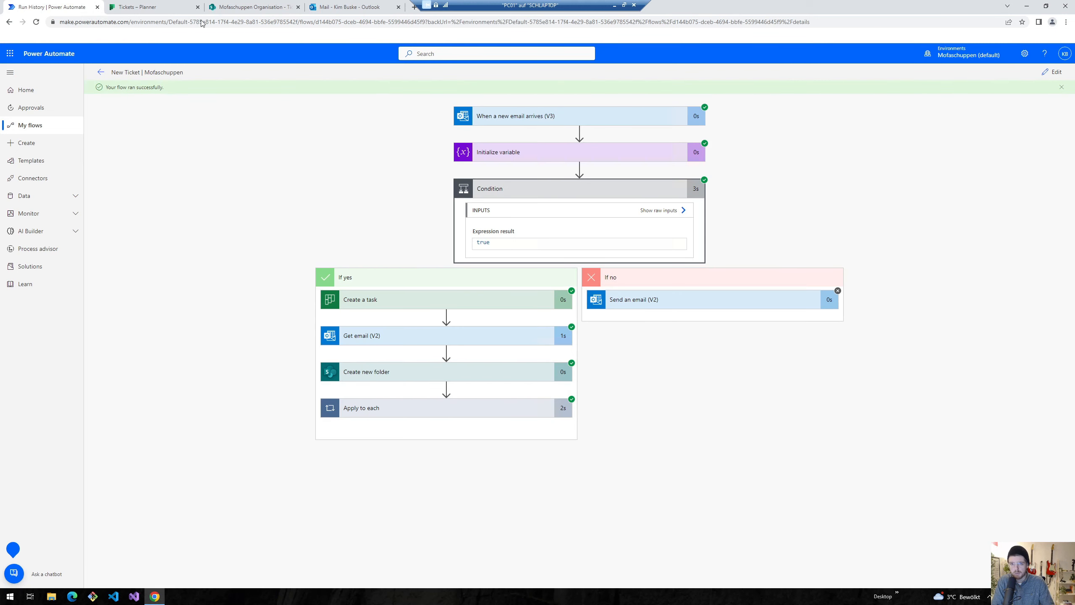
click(244, 6)
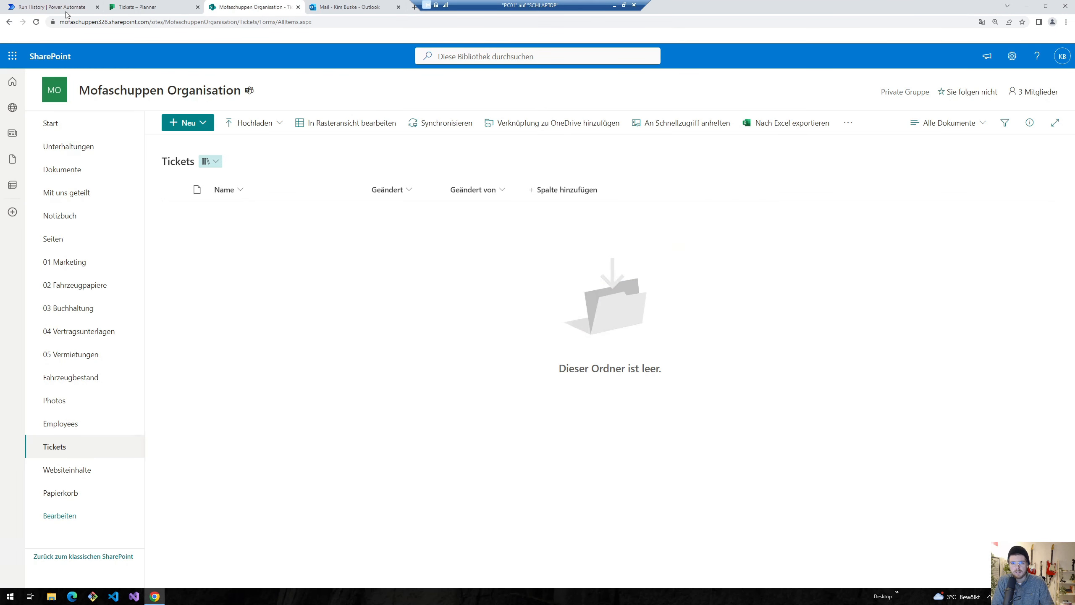
key(F5)
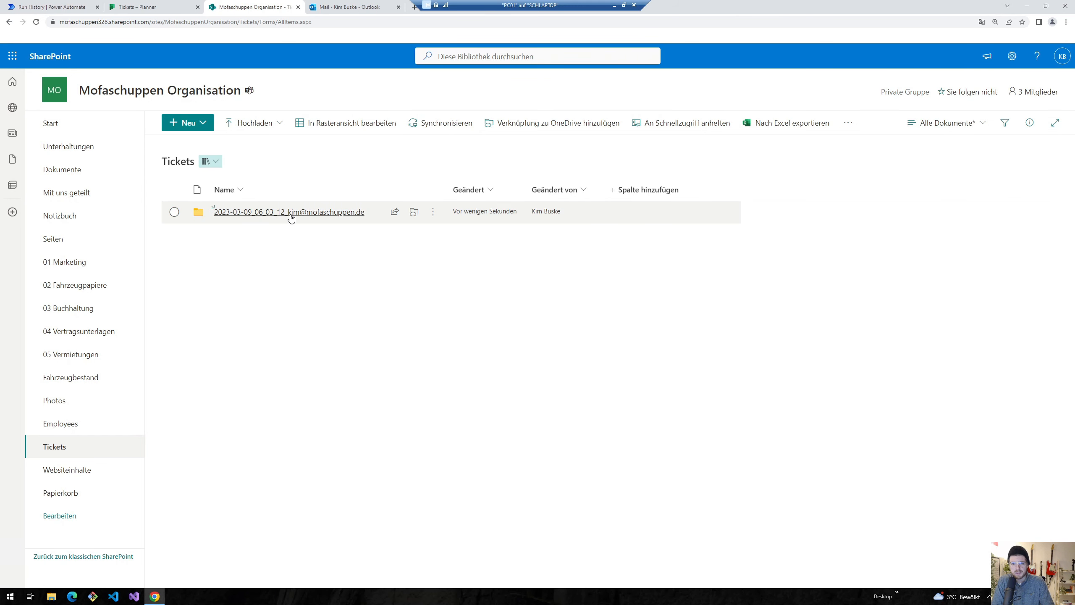
click(327, 215)
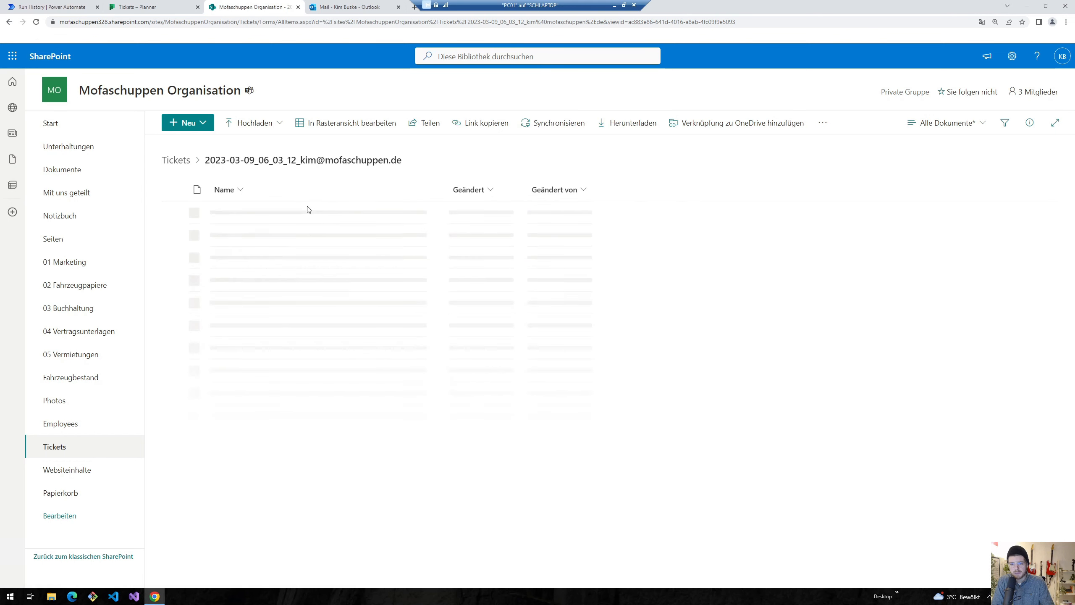
Back in Power Automate, add a Create sharing link for a file or folder action after Apply to each, with the Mofaschuppen Organisation site and Tickets library.
click(50, 7)
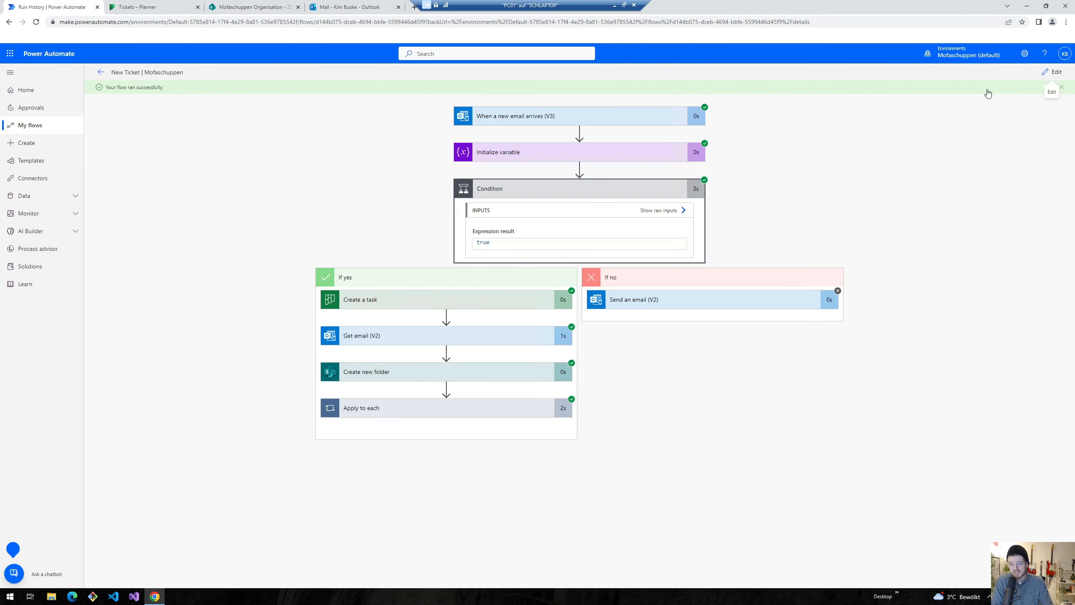
click(1052, 72)
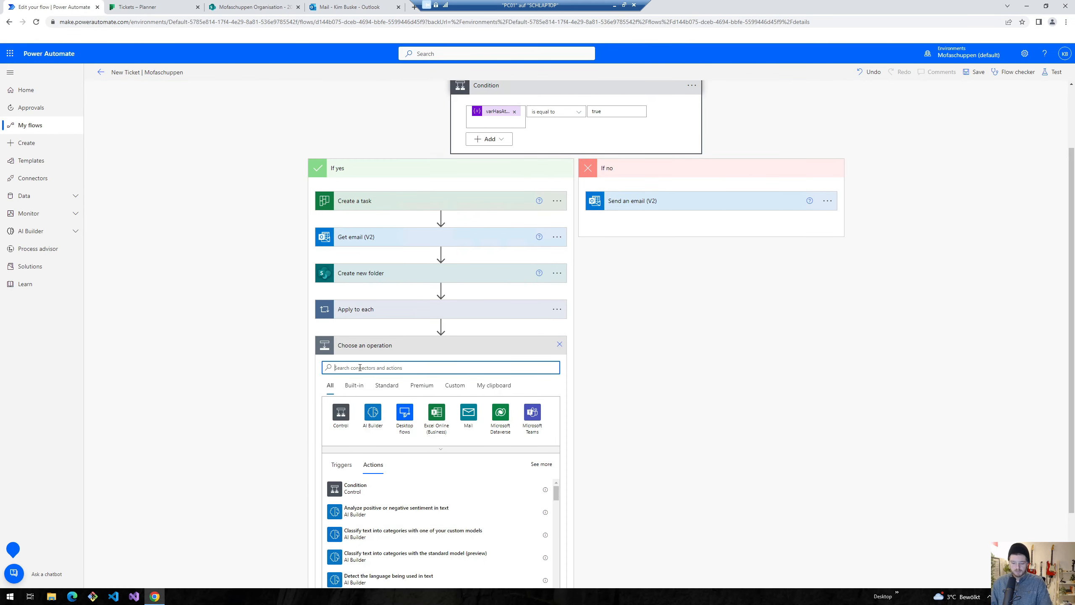
text(shar)
scroll(398, 470, down, 2)
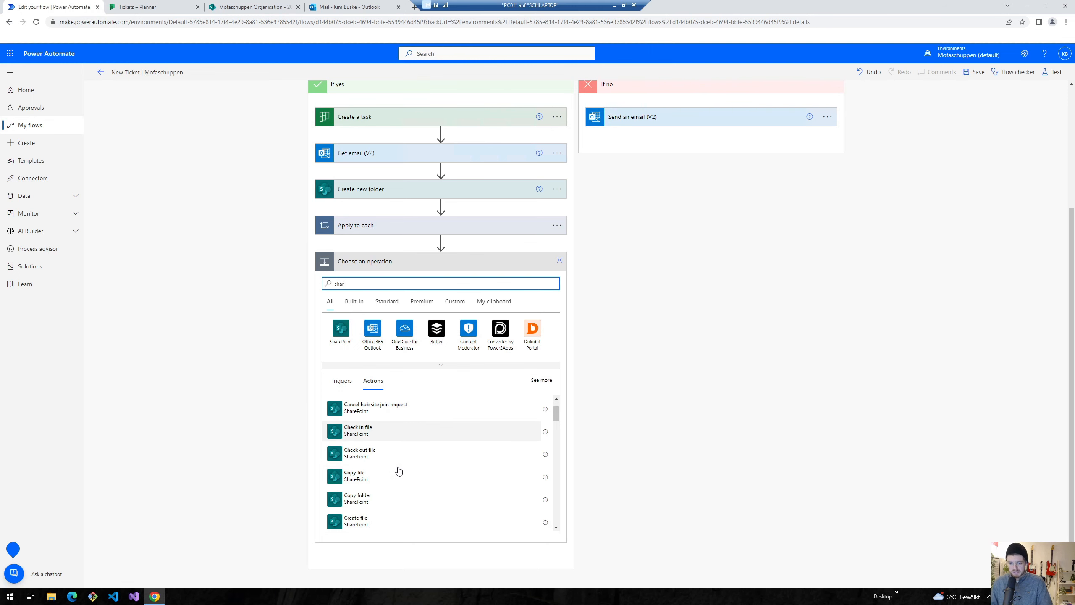
click(345, 329)
text(link)
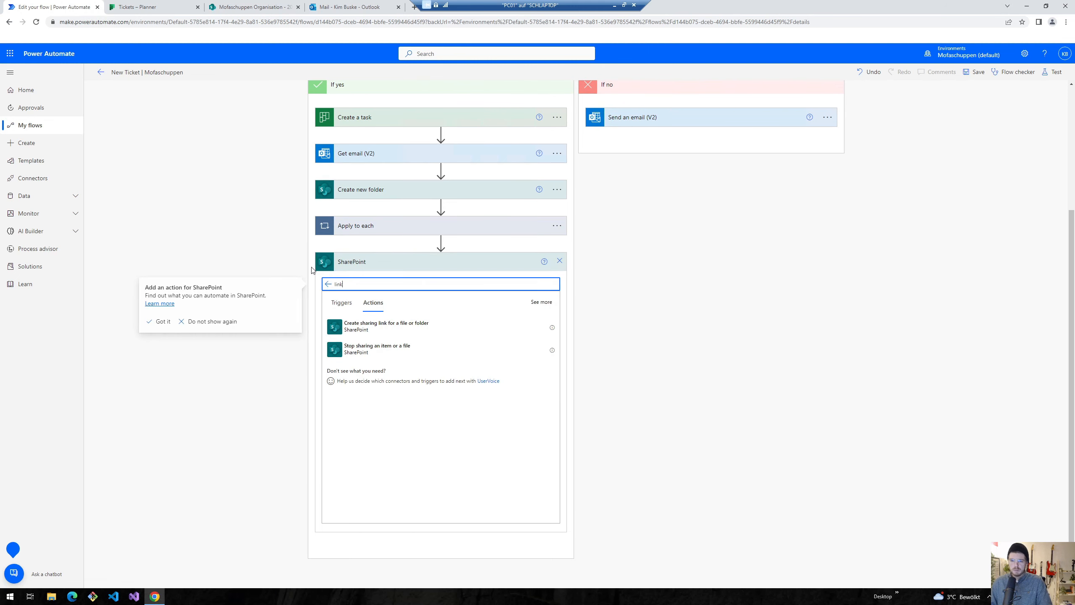
click(364, 330)
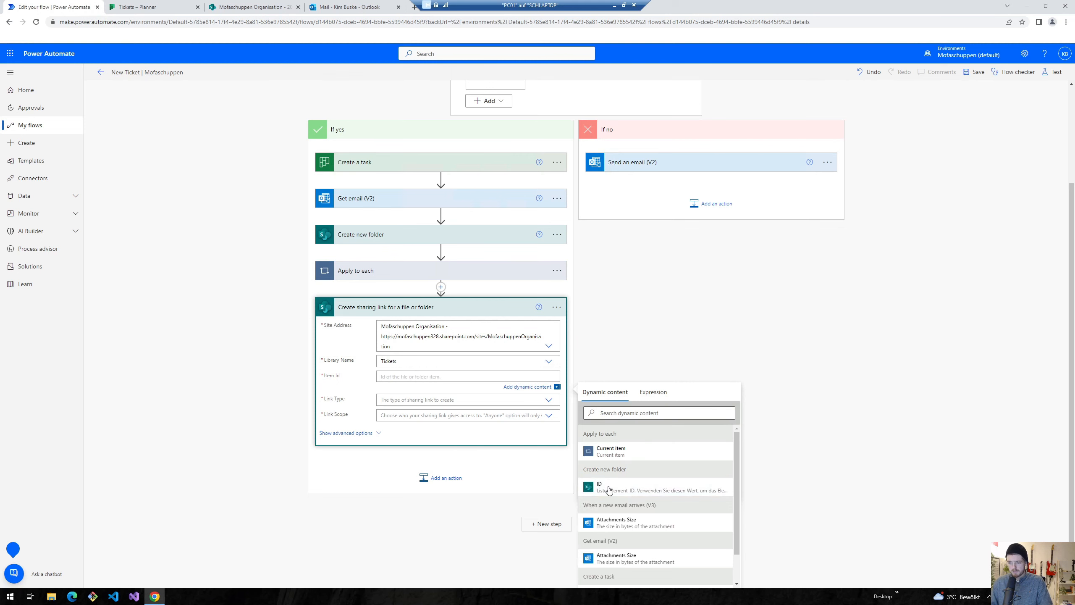
Set the sharing link's Item Id to the new folder's ID, link type to View only and scope to Anyone with the link, including anonymous.
click(609, 489)
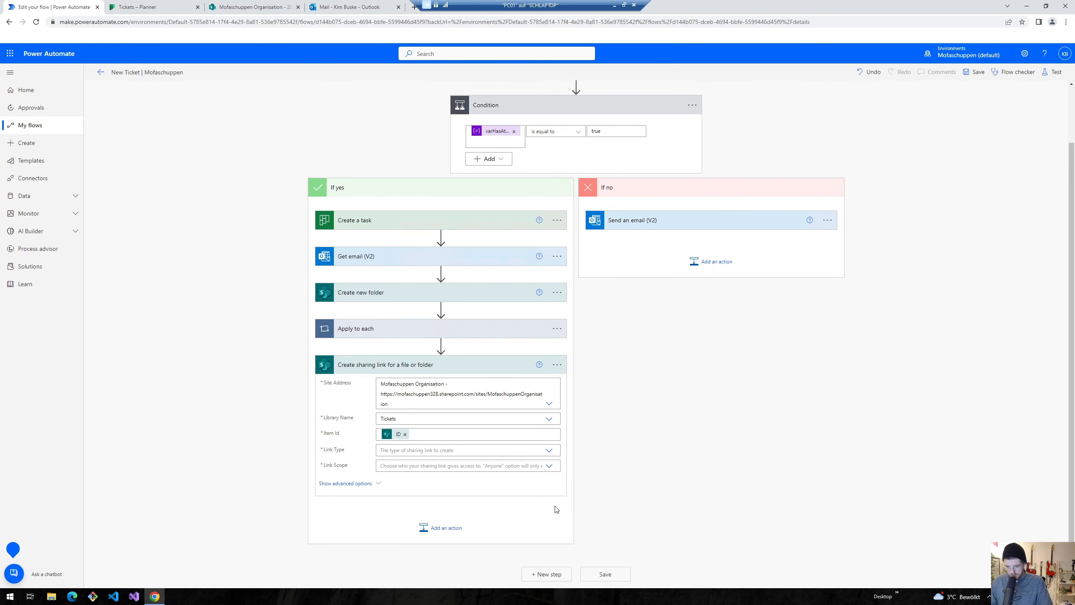
click(495, 451)
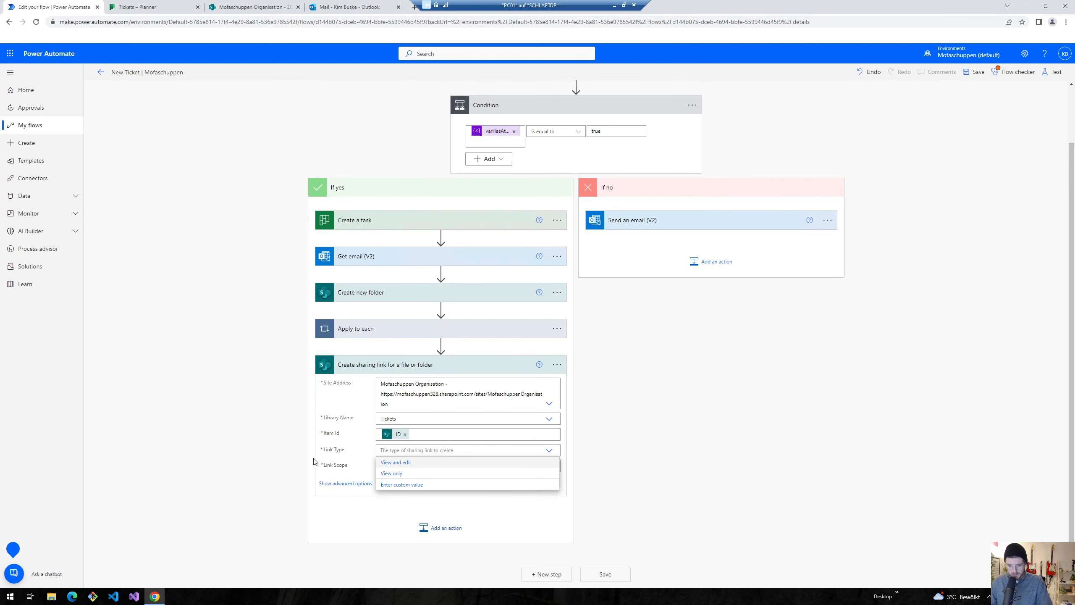
click(393, 474)
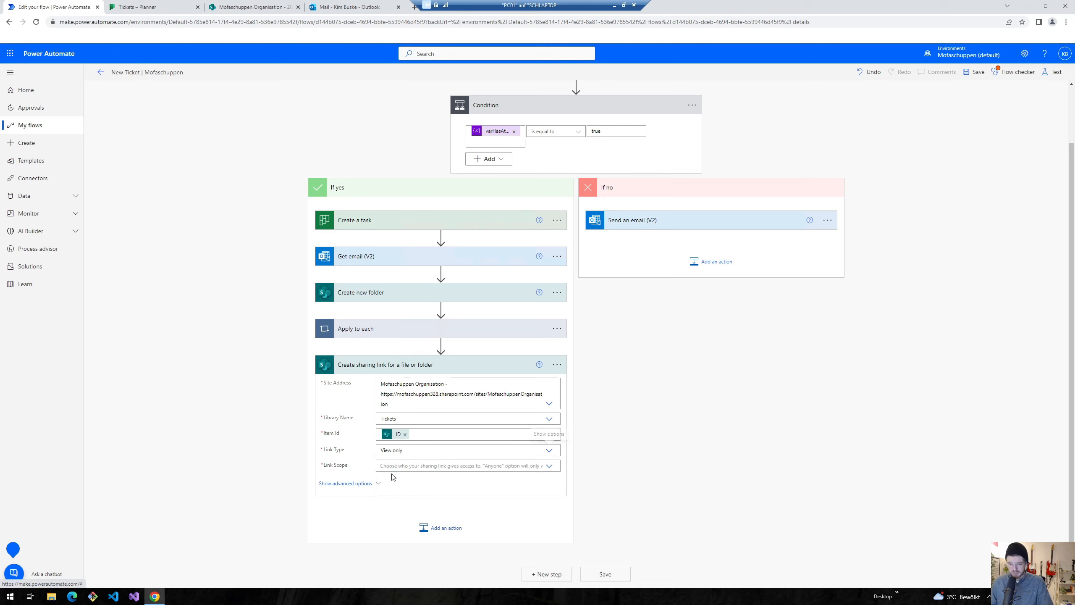
click(550, 466)
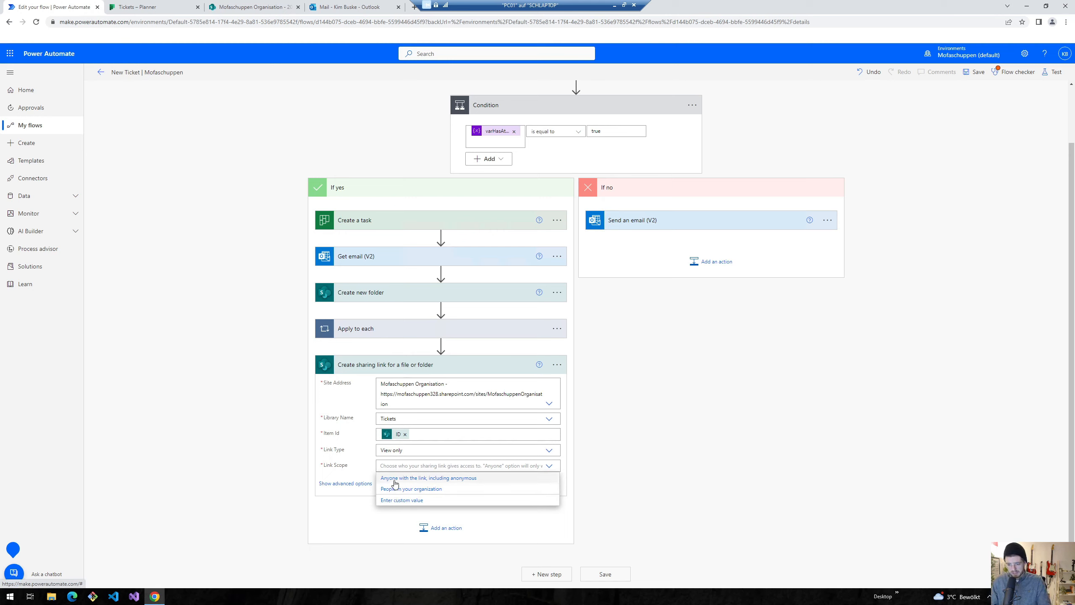
click(392, 479)
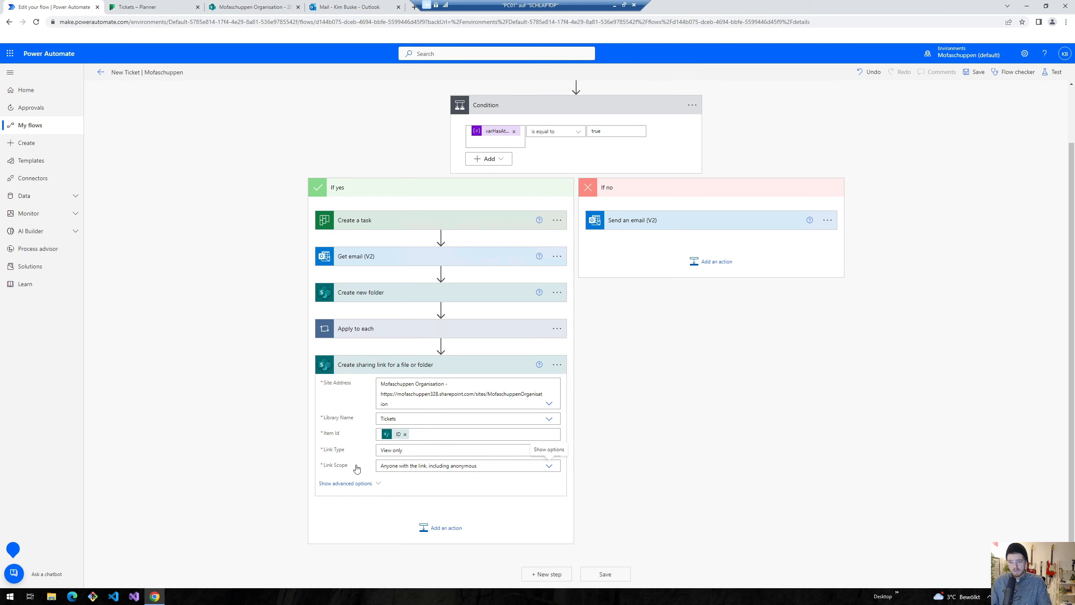
scroll(461, 527, up, 2)
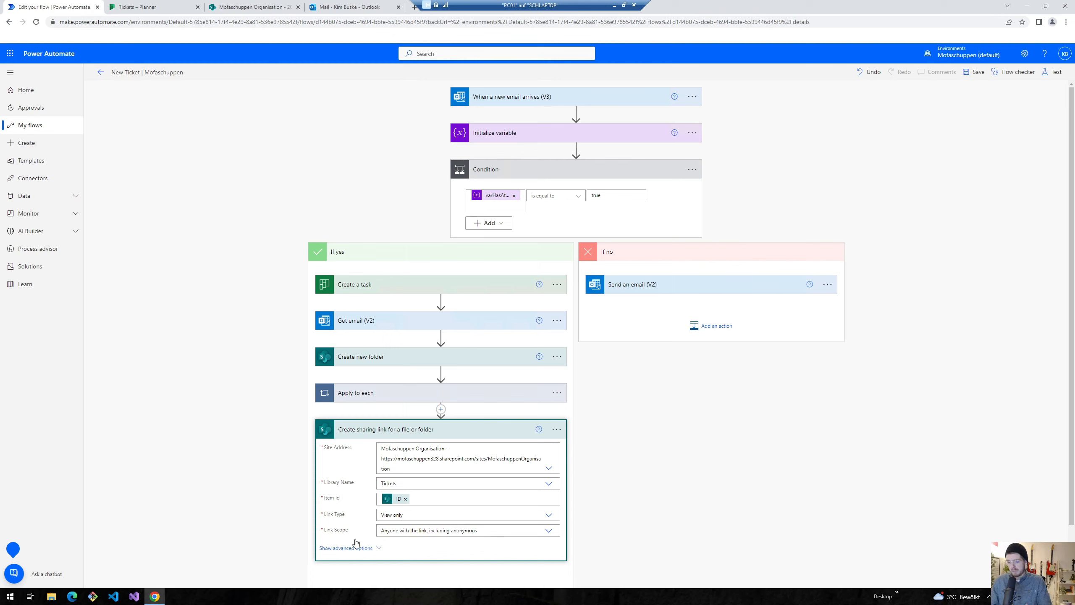
Review the SharePoint admin center's organisation sharing policy, checking external sharing and the 'Jeder mit dem Link' default for file and folder links.
click(382, 433)
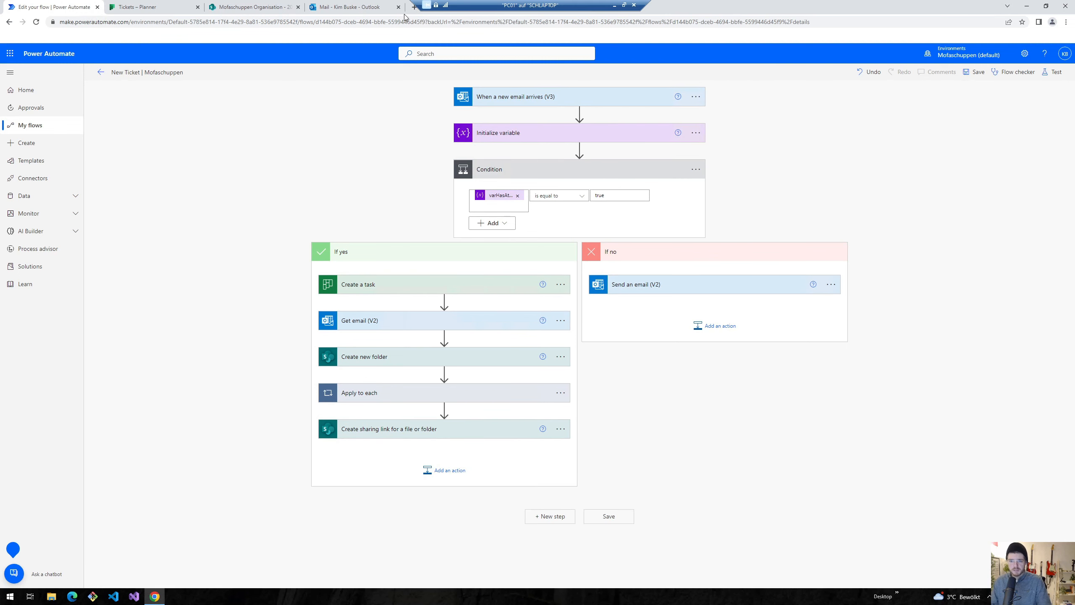
click(416, 7)
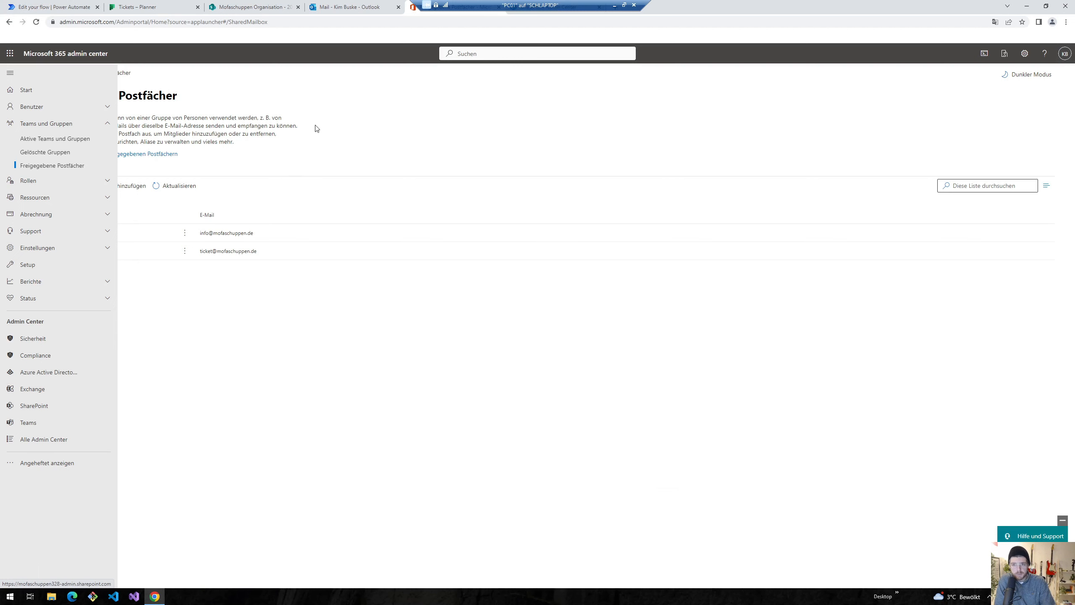
key(ctrl+Tab)
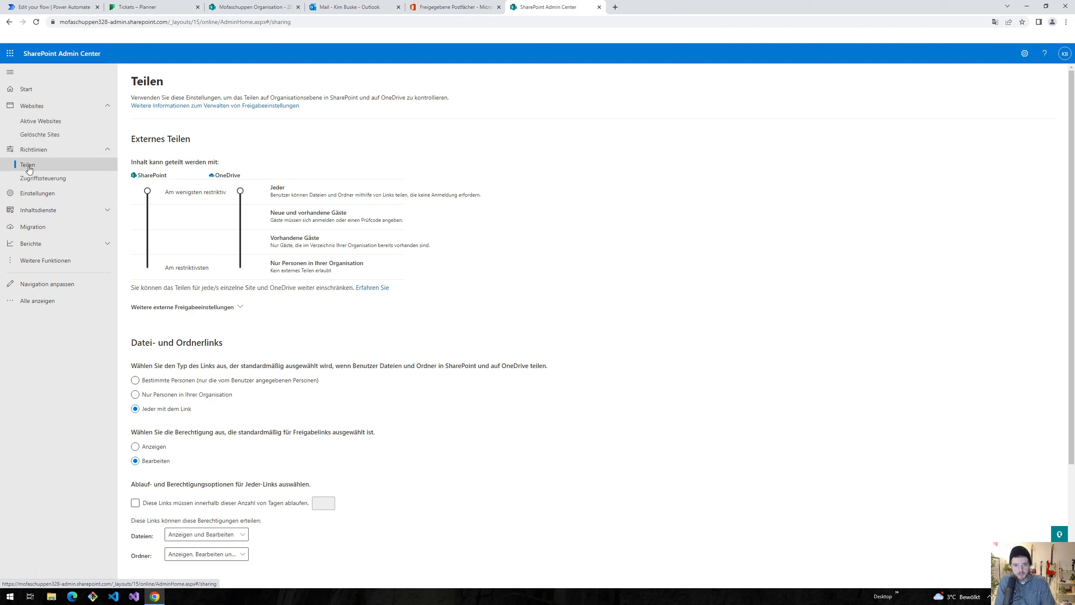
mouse_move(148, 192)
mouse_down()
mouse_move(147, 237)
mouse_move(147, 190)
mouse_up()
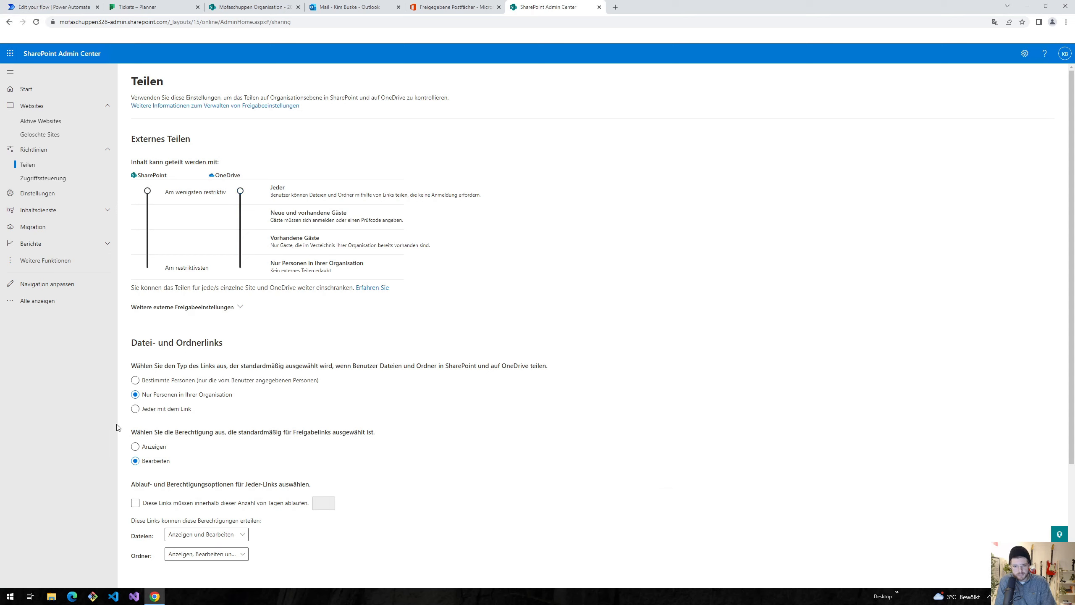
click(135, 409)
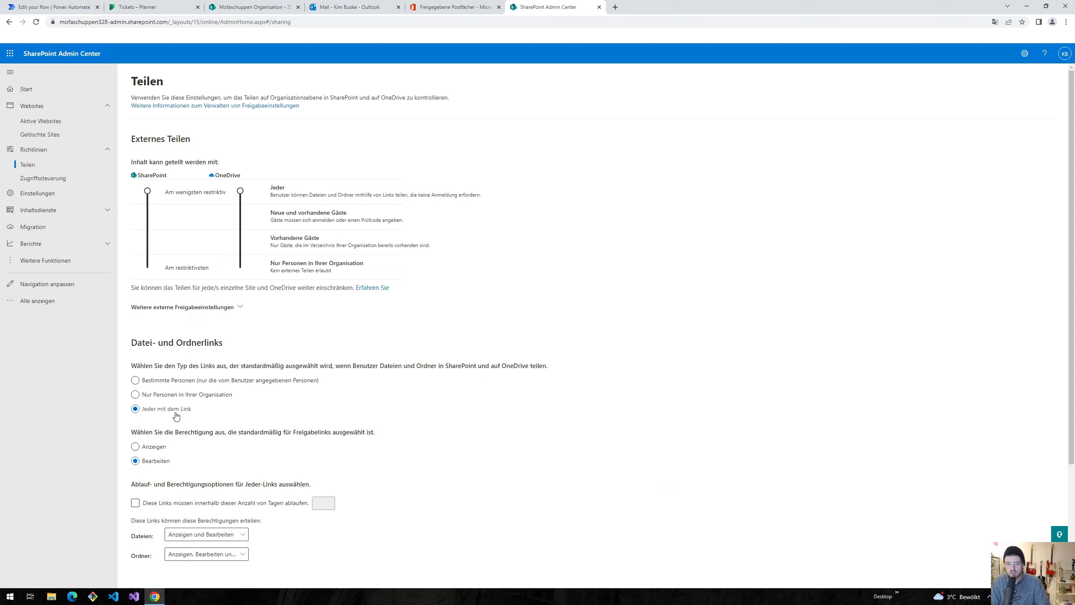
scroll(658, 401, down, 3)
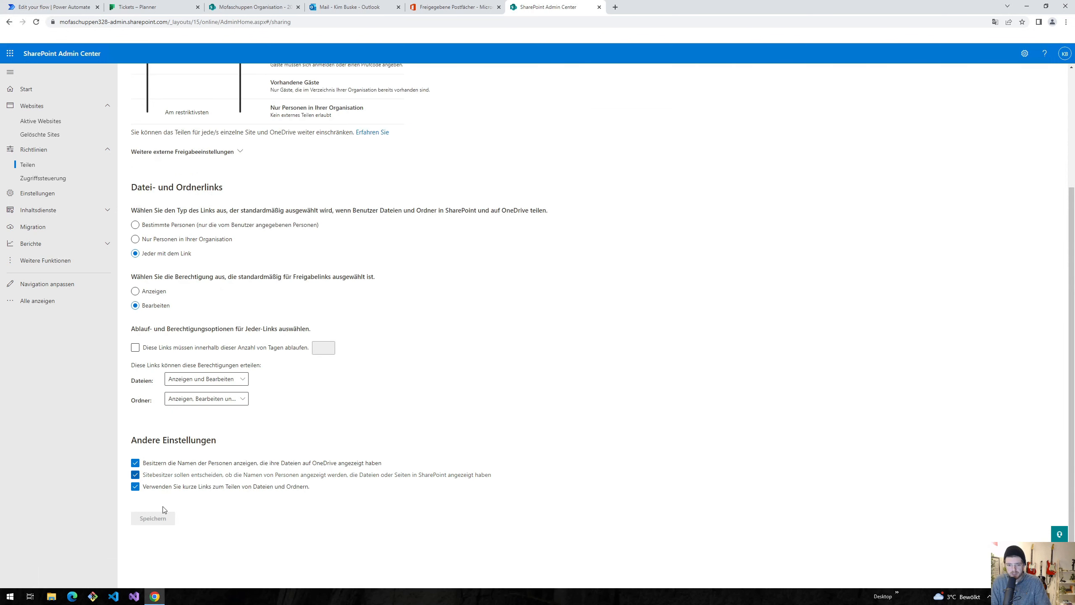
scroll(308, 376, up, 3)
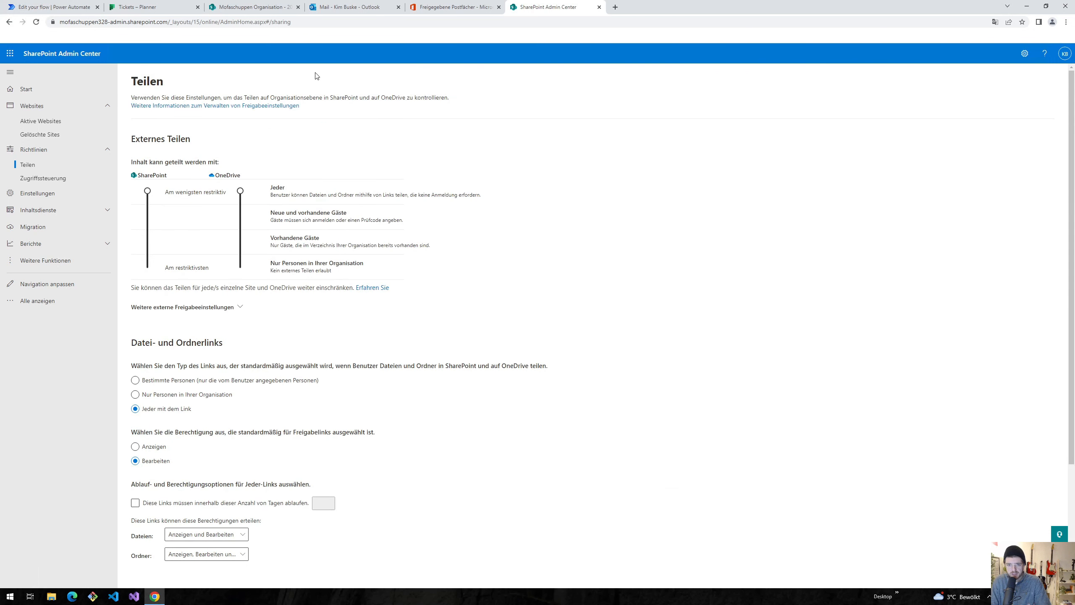
Back in Power Automate, add the Planner action Update task details after the sharing link action in the If yes branch.
click(59, 8)
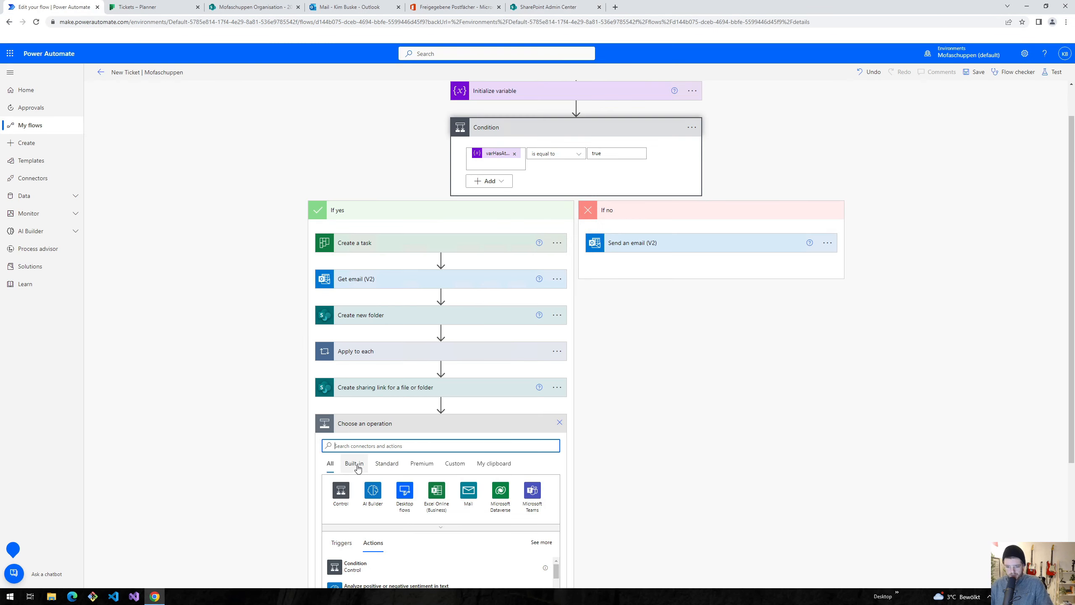
scroll(387, 417, down, 1)
text(planner)
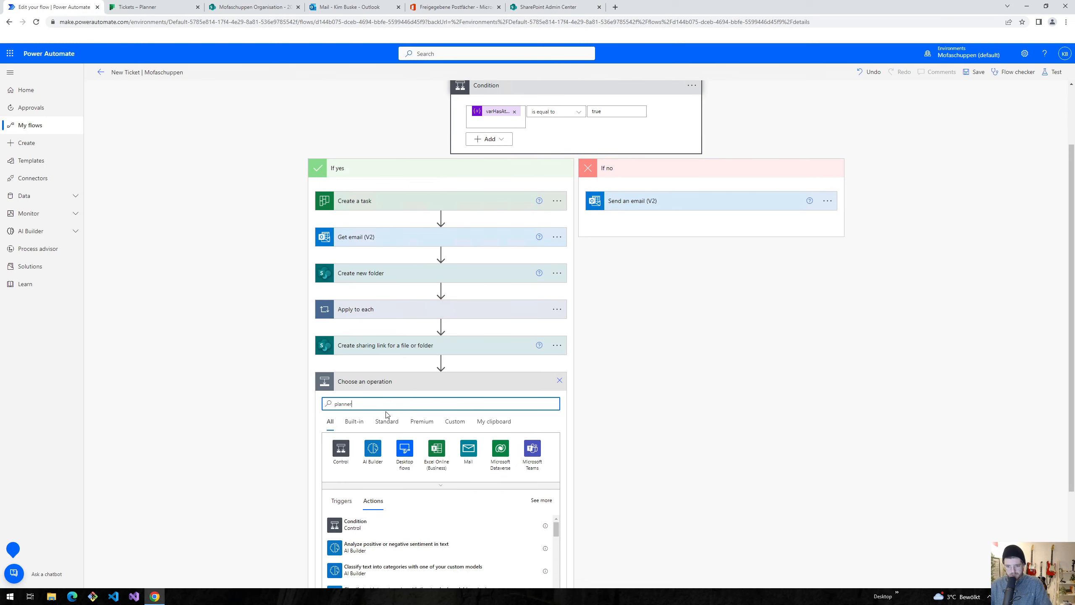
text(update)
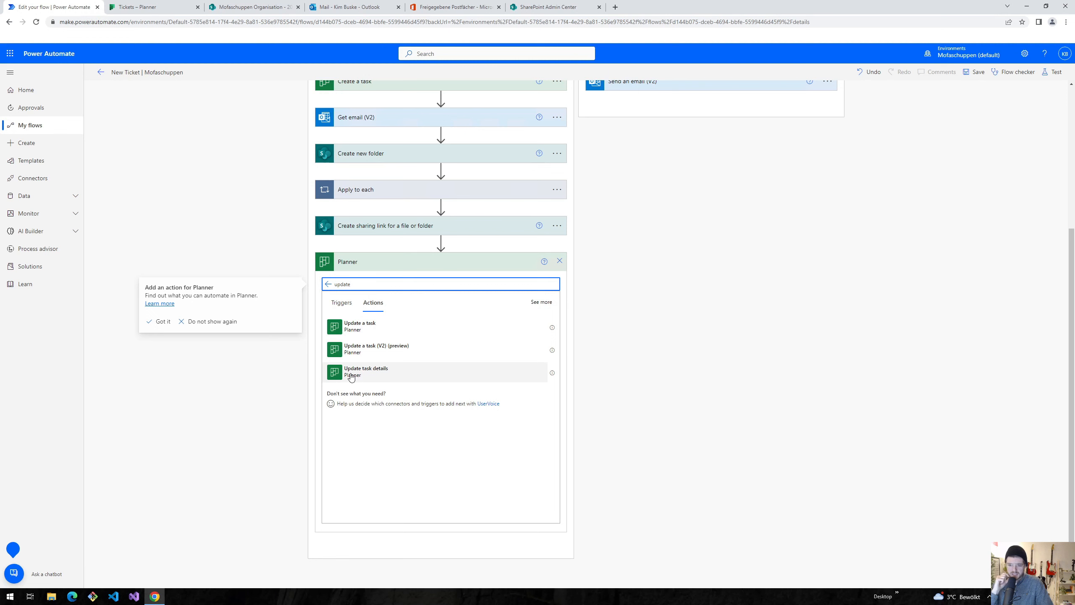
click(351, 376)
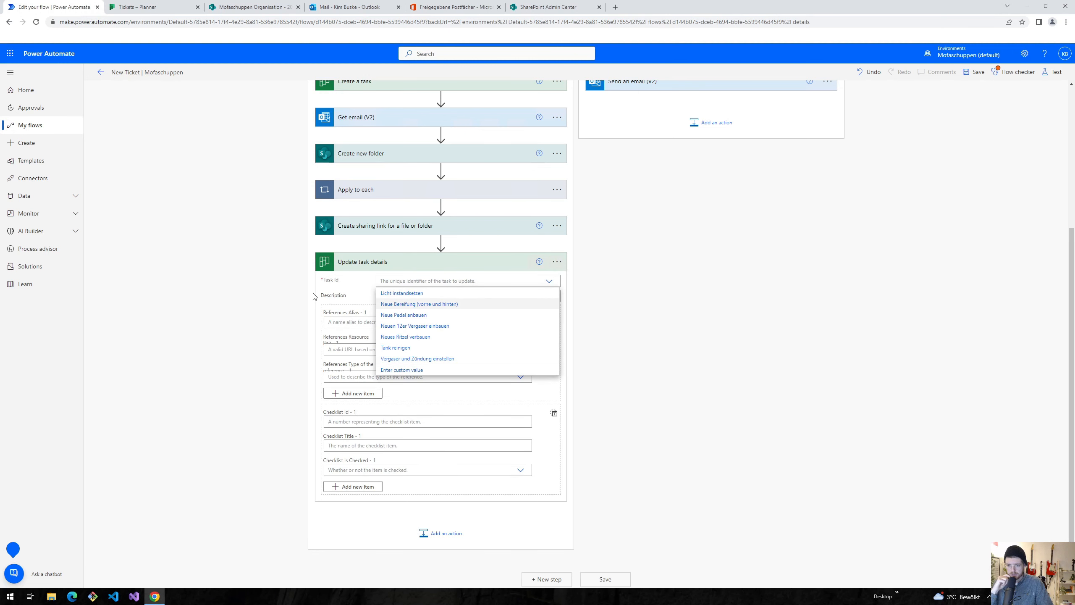
Set the Task Id of Update task details to a custom value using the Id output of Create a task.
click(310, 295)
click(470, 281)
click(392, 370)
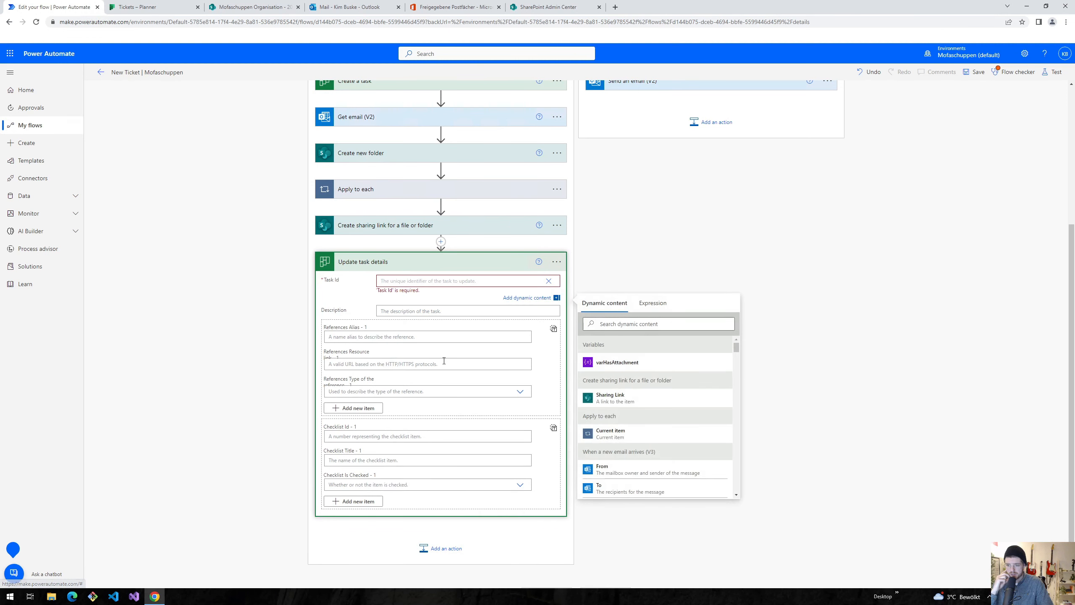
click(661, 323)
text(id)
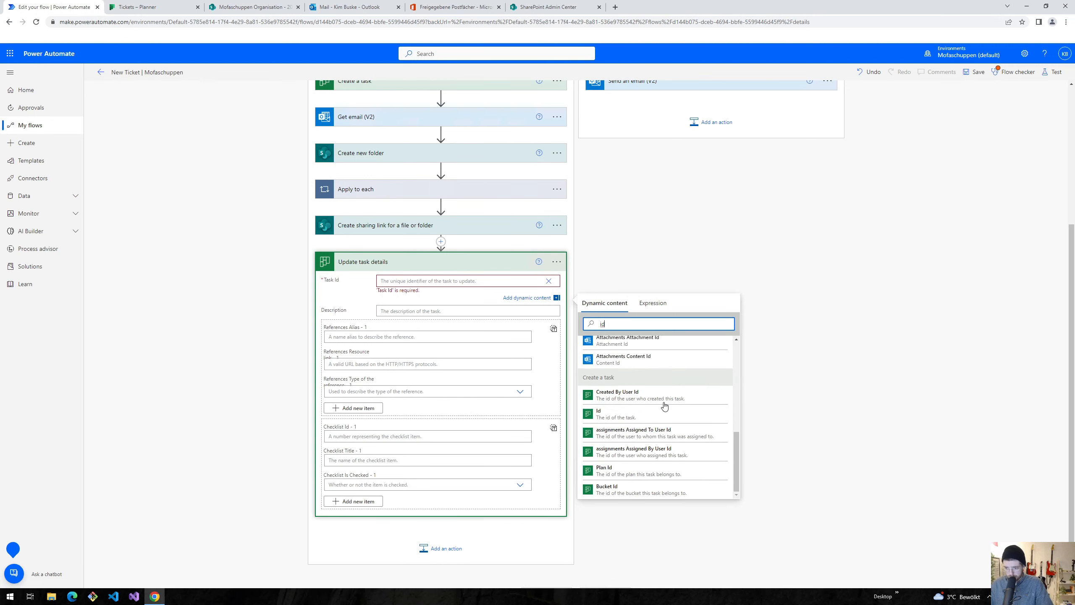
click(603, 416)
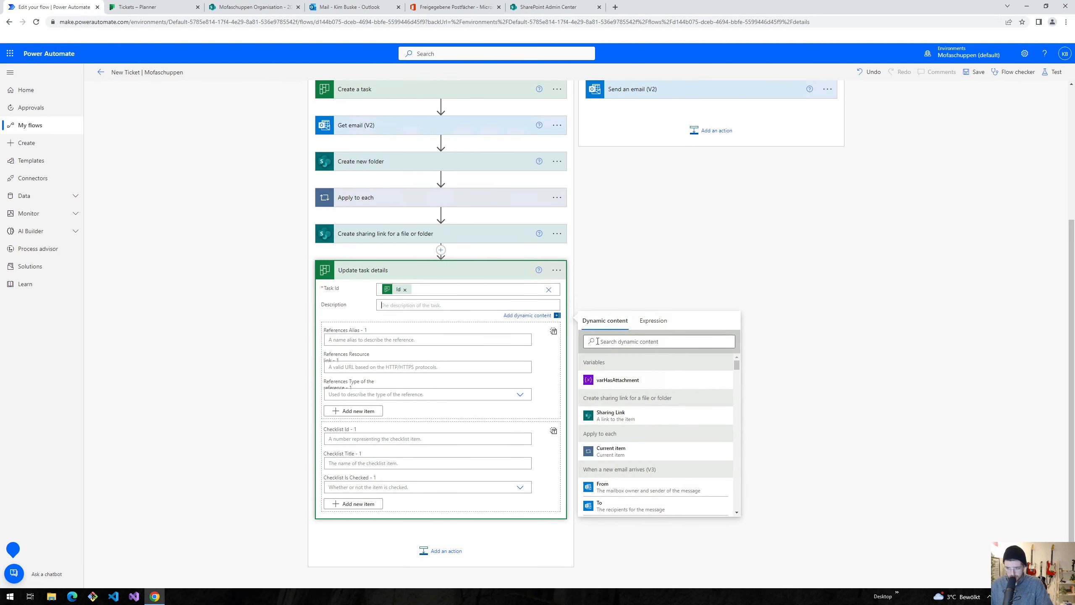
Set the task description to the Body output of the new email trigger.
click(598, 341)
text(bo)
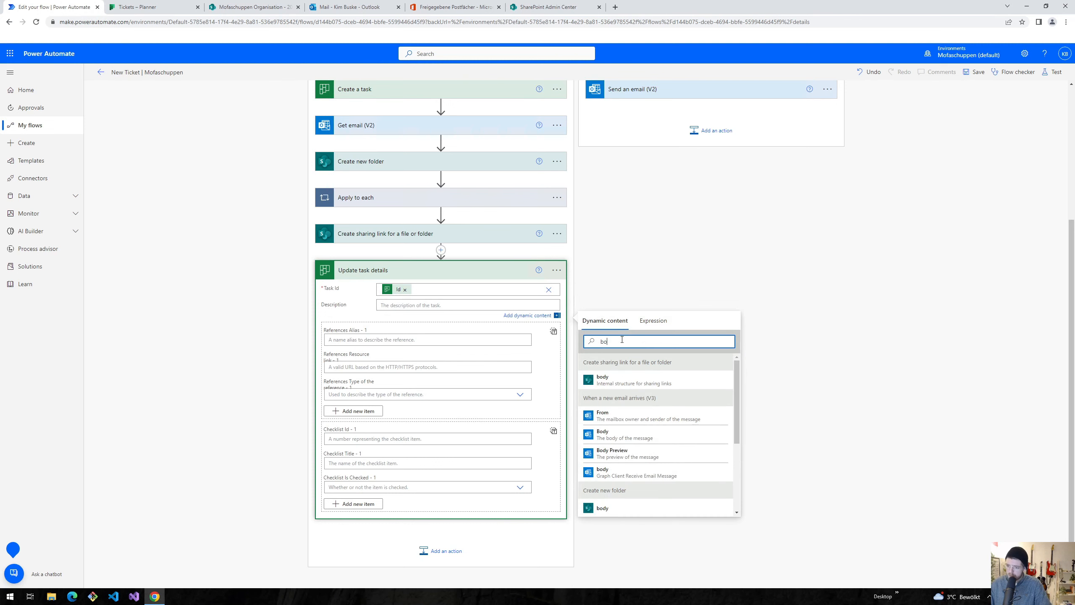
text(dy)
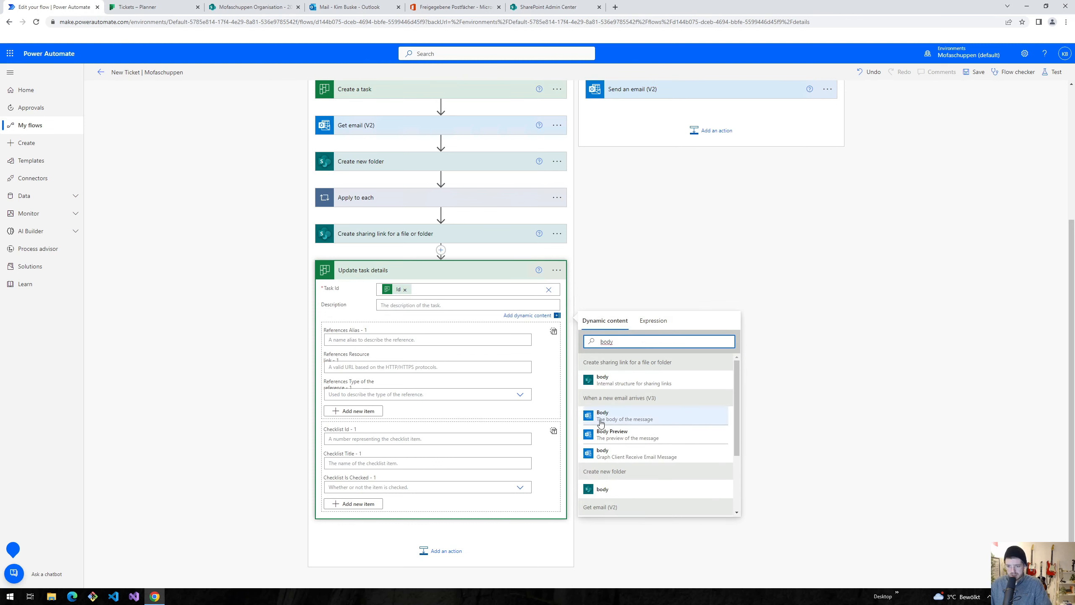
click(601, 419)
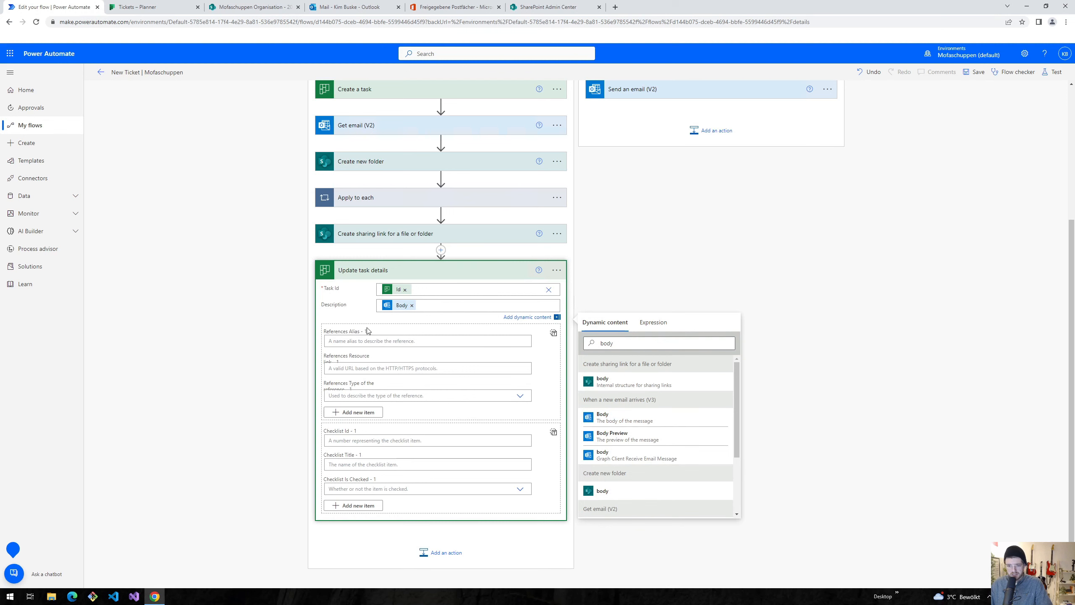
Add a task reference with alias 'Link to the Attachments' and the Sharing Link output as its resource link, and save the flow.
click(356, 341)
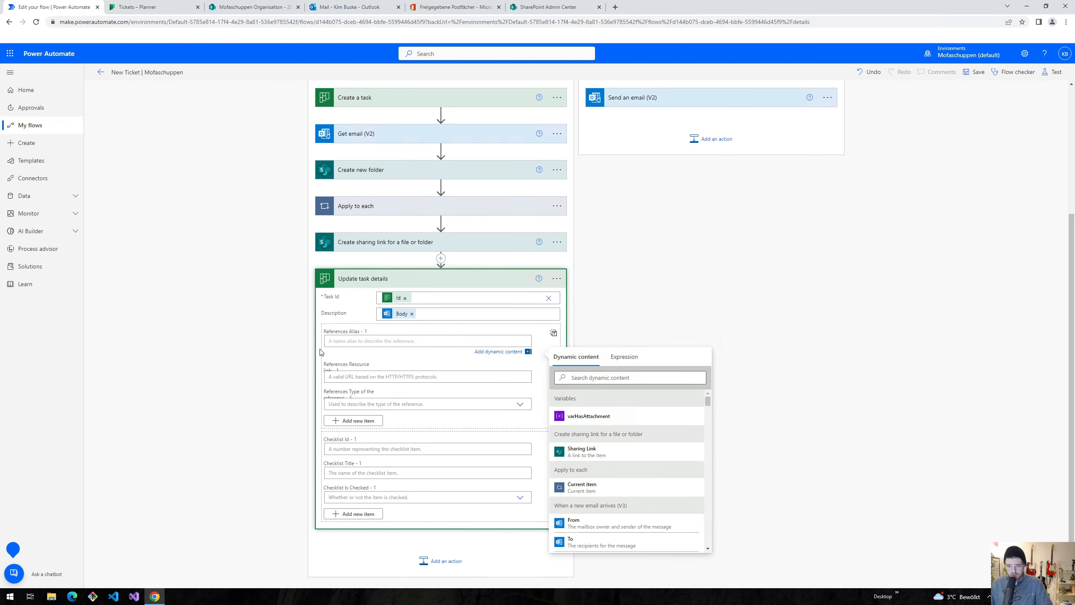
text(Link to the At)
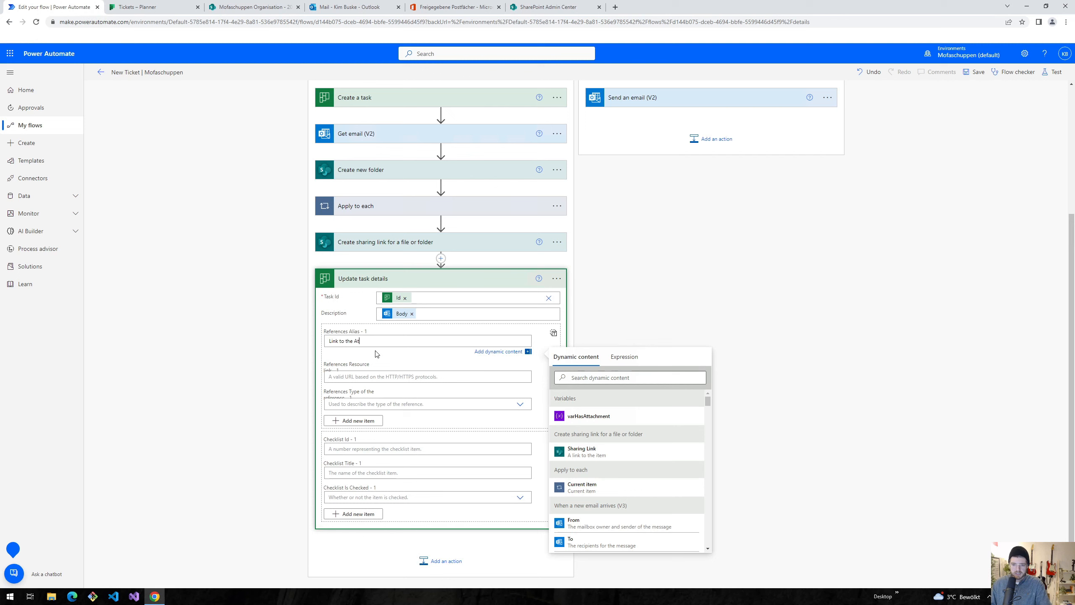
text(tachments)
click(343, 379)
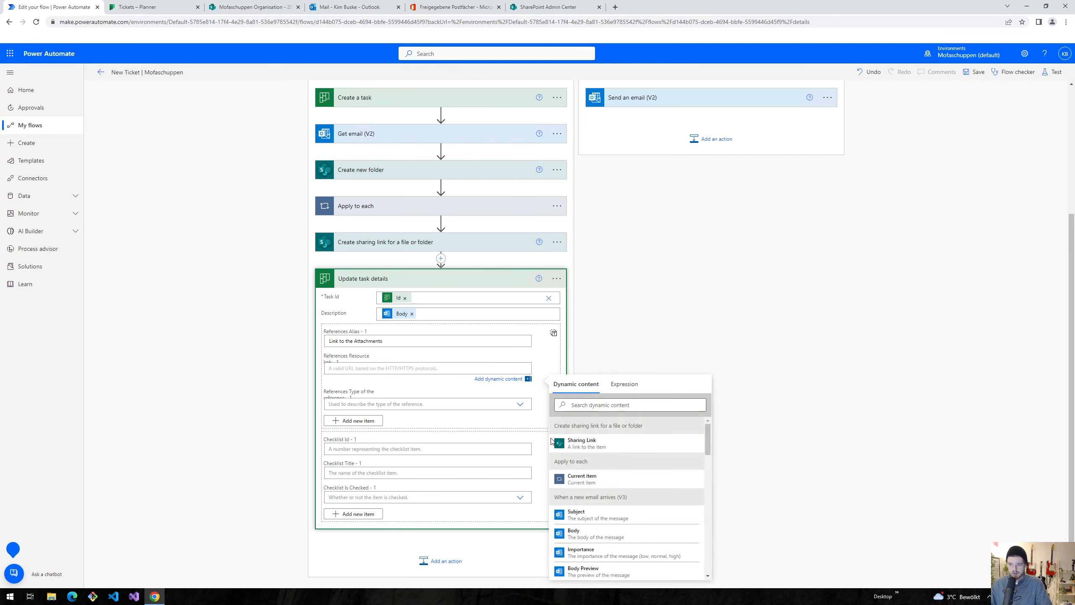
click(583, 443)
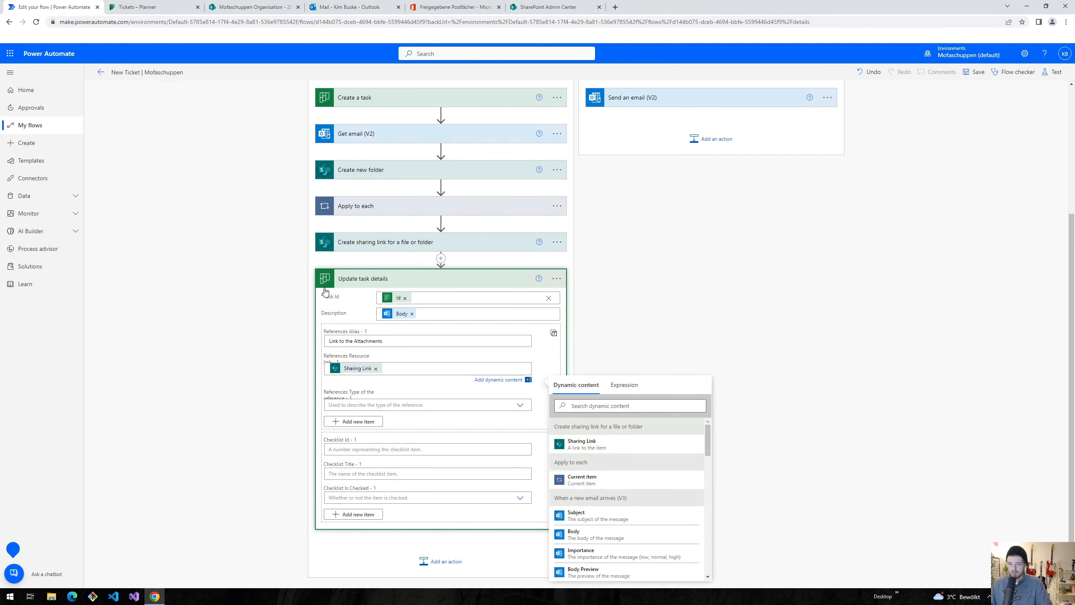
click(975, 80)
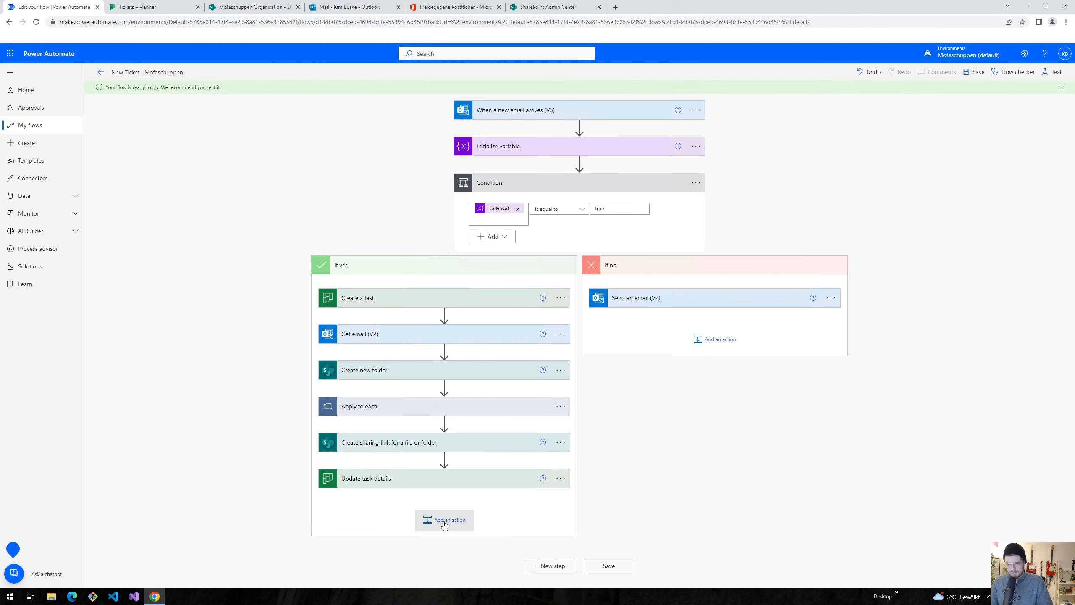
Name the If no email action 'Send an email (V2) | Please attach file' and add a copy named 'Send an email (V2) | Send confirmation' after Update task details.
click(444, 524)
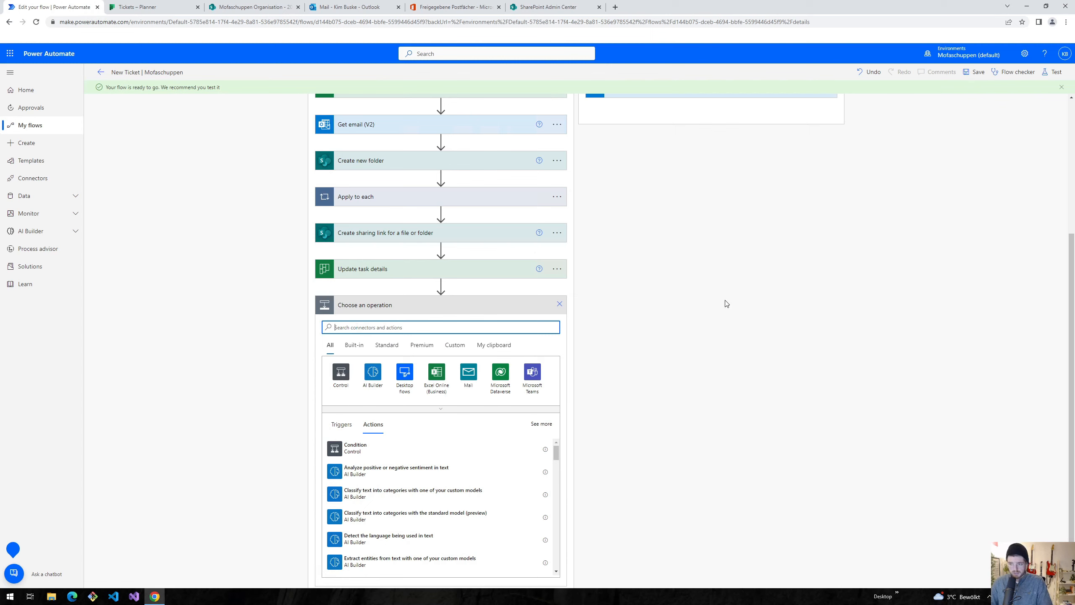
scroll(725, 300, up, 1)
click(827, 131)
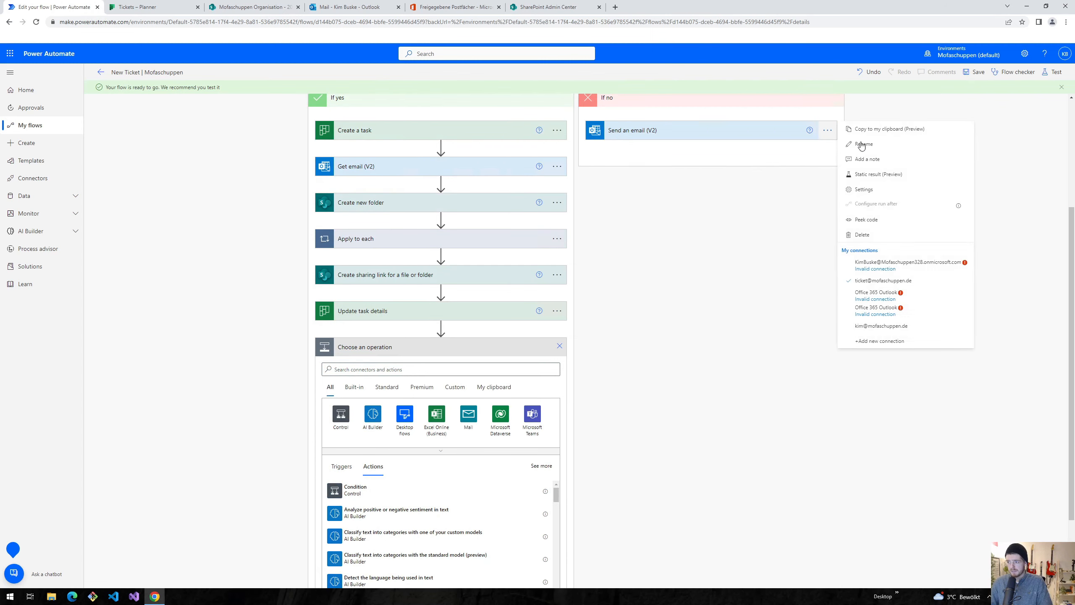
click(828, 131)
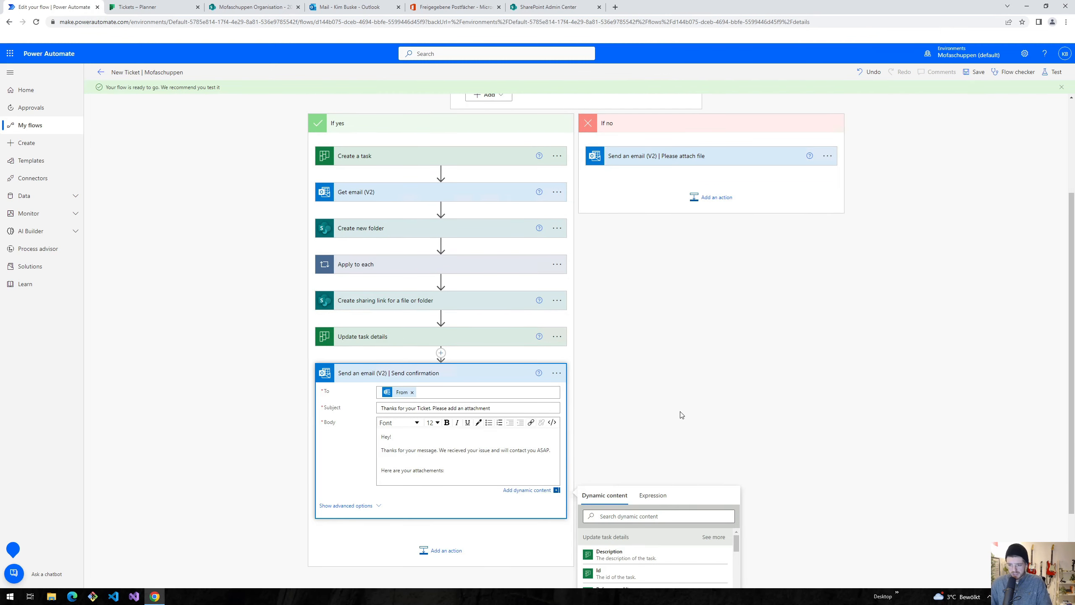
Insert the Sharing Link output below 'Here are your attachements:' in the confirmation email, remove the blank line after the greeting, and save the flow.
scroll(682, 415, down, 2)
click(608, 433)
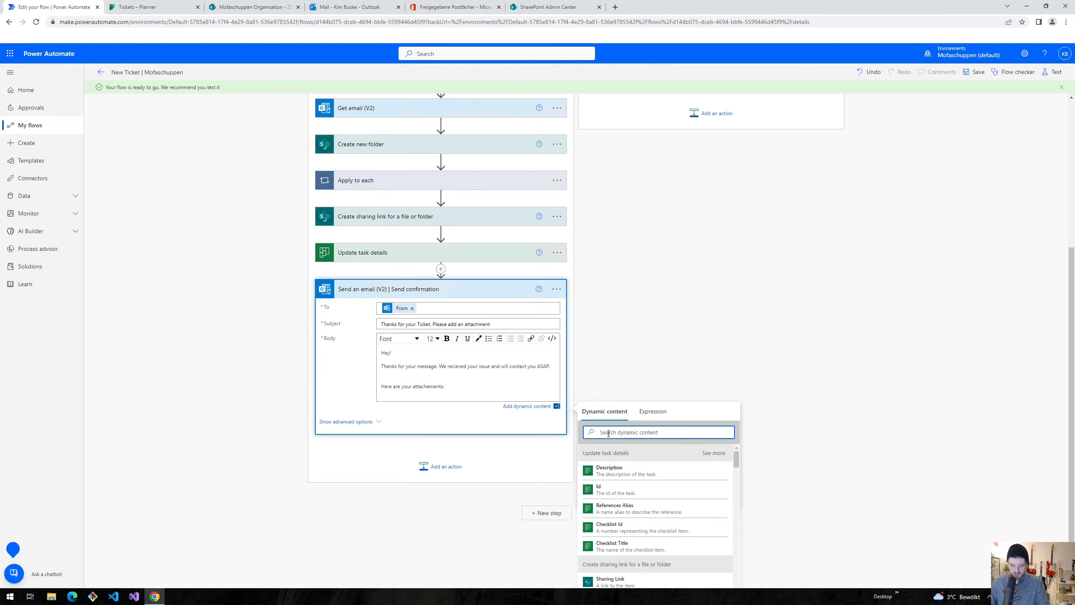
text(shar)
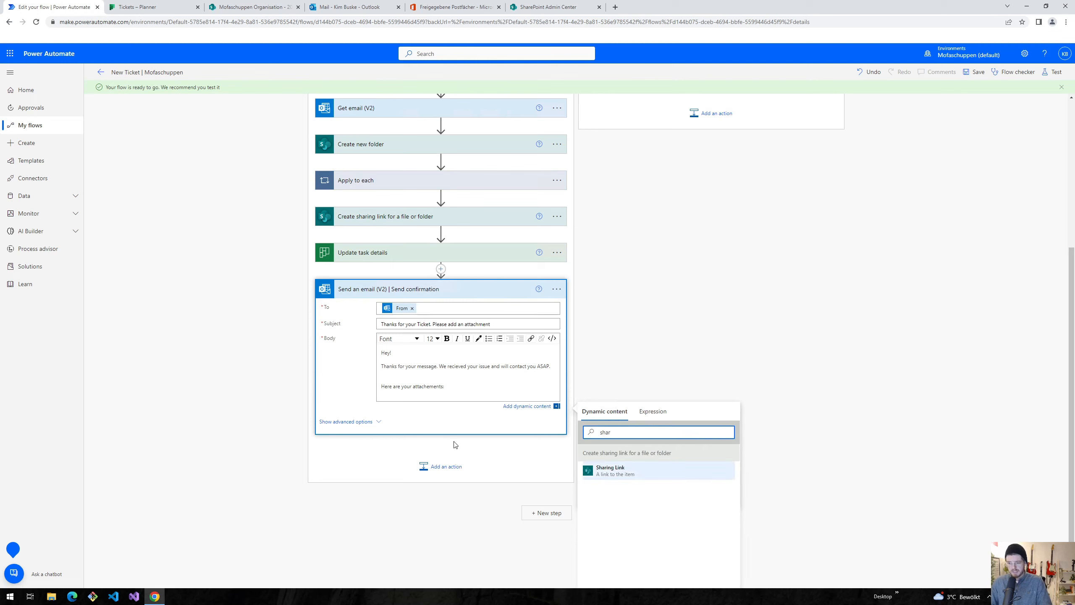
click(386, 393)
click(592, 476)
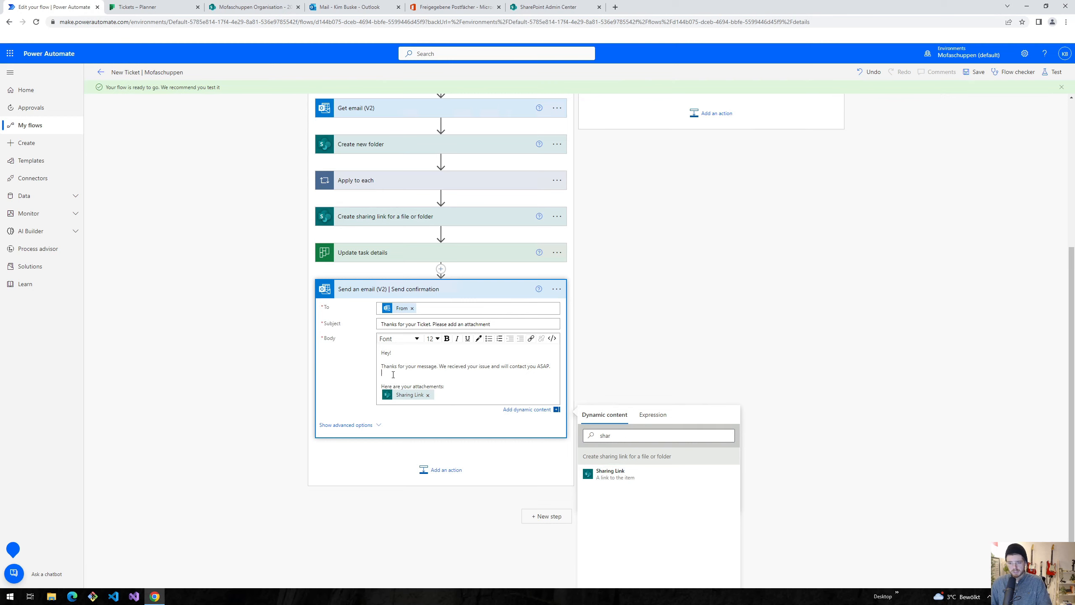
click(386, 359)
key(BackSpace)
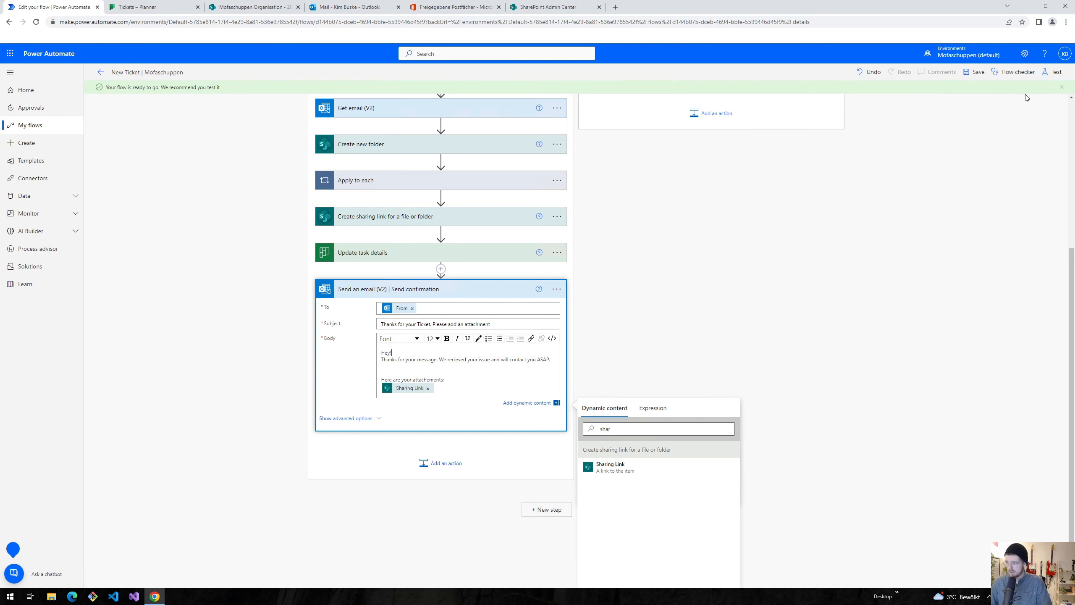
click(973, 72)
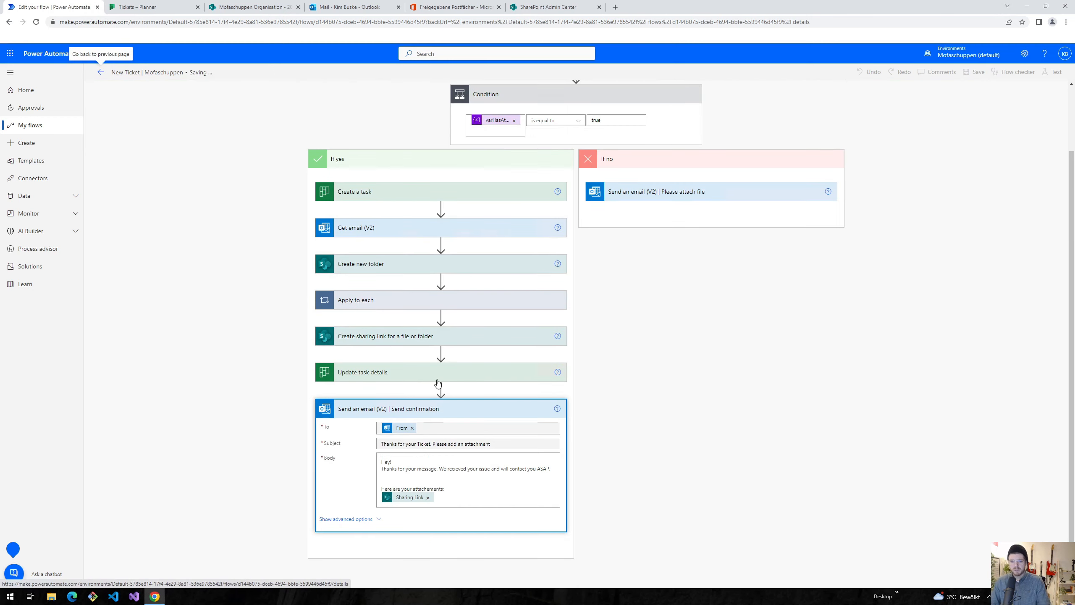
Add a Post adaptive card in a chat or channel action after the confirmation email, posting as Flow bot in a channel of the Werkstatt team.
click(439, 527)
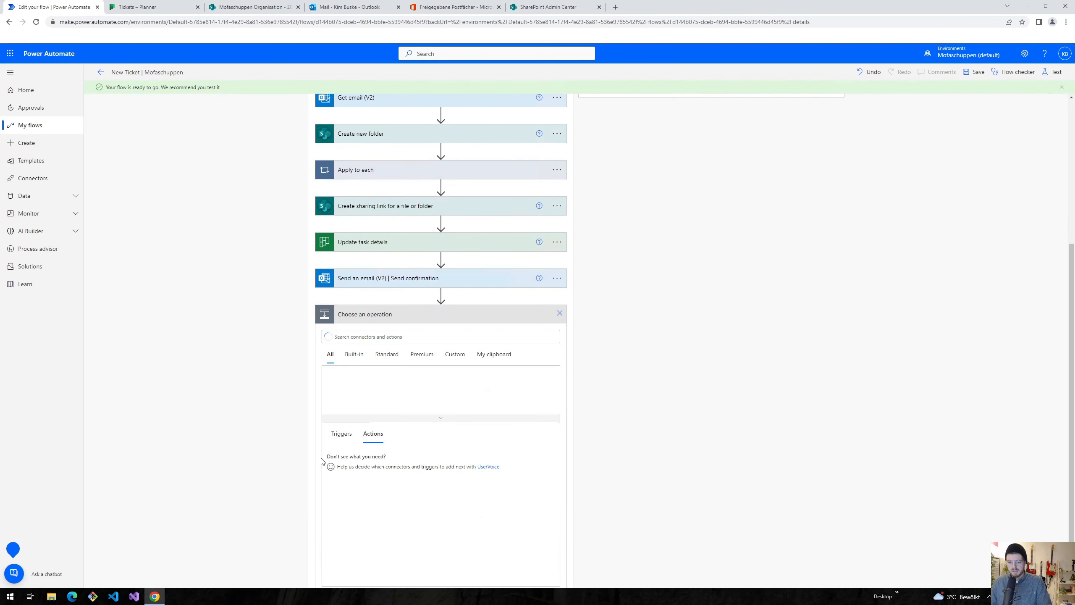
text(adaptive cvard)
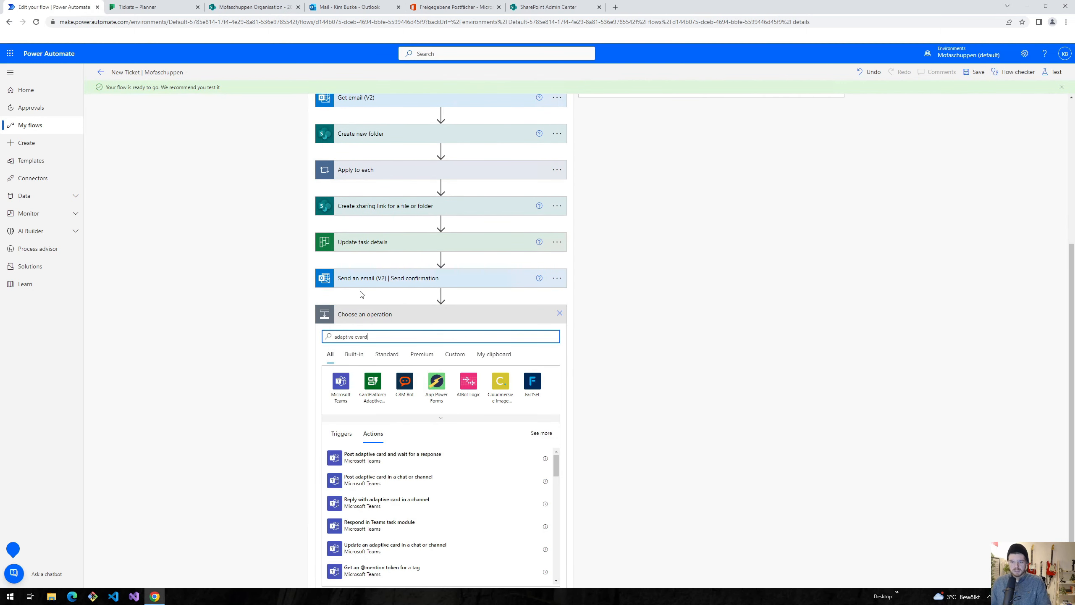
text(d)
scroll(356, 423, down, 1)
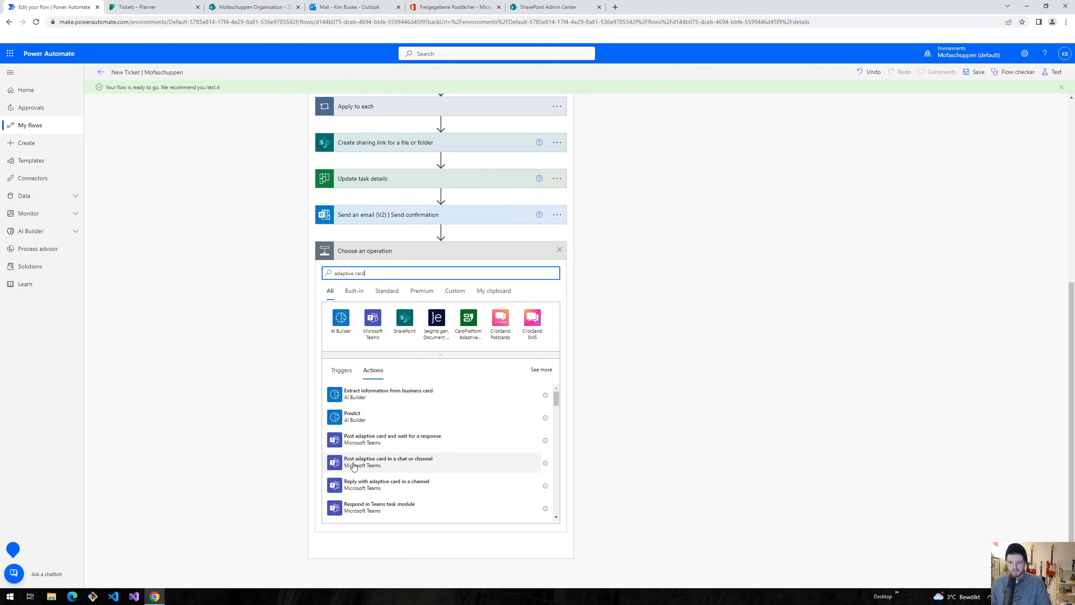
click(388, 466)
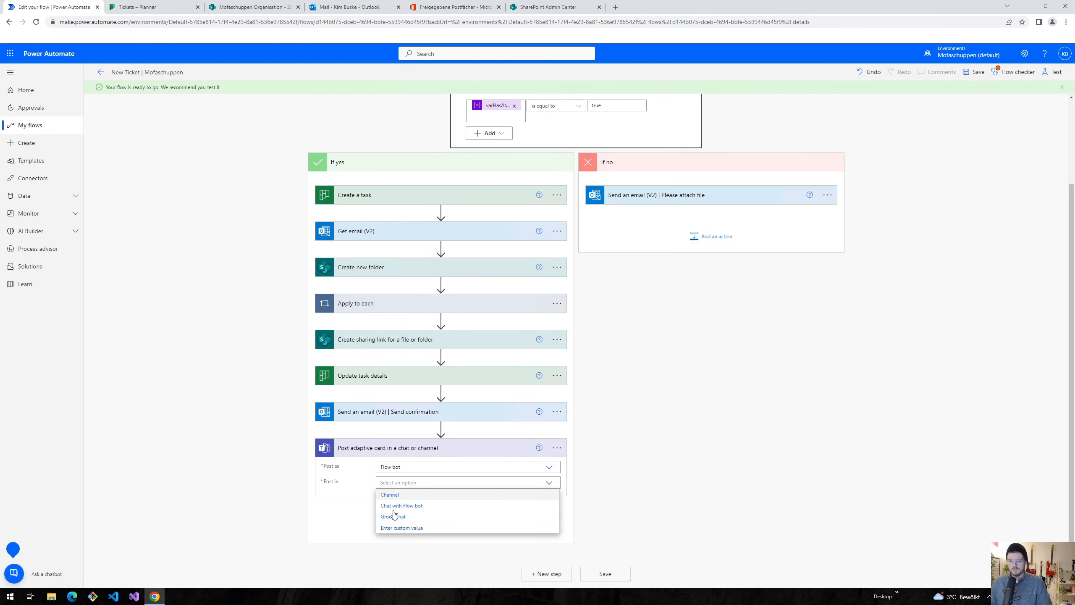
click(388, 491)
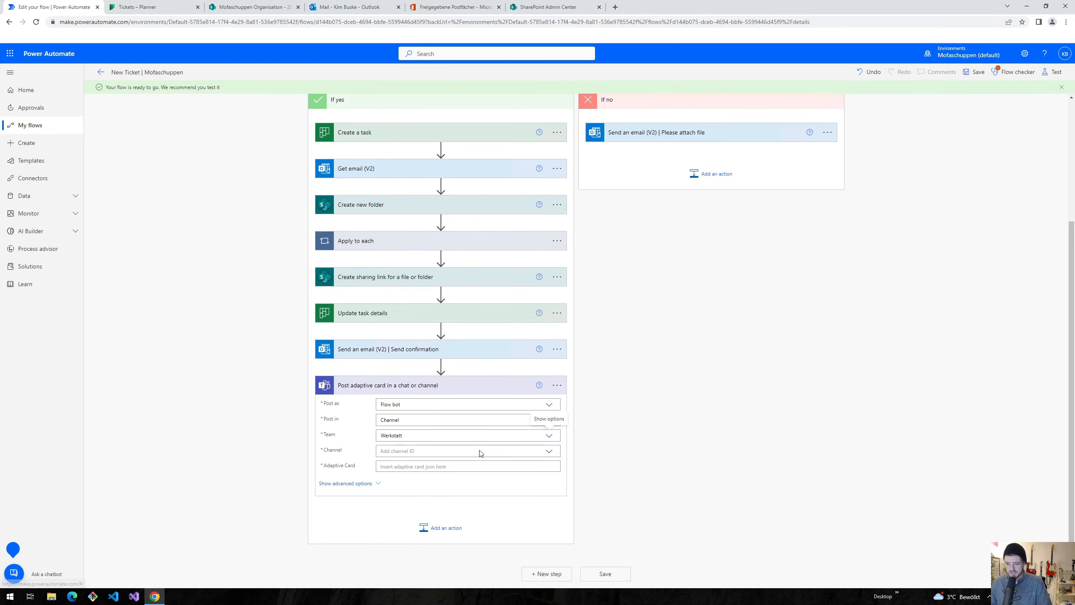
Select the General channel as the destination of the Teams adaptive card and start on its Adaptive Card content.
click(549, 450)
click(389, 463)
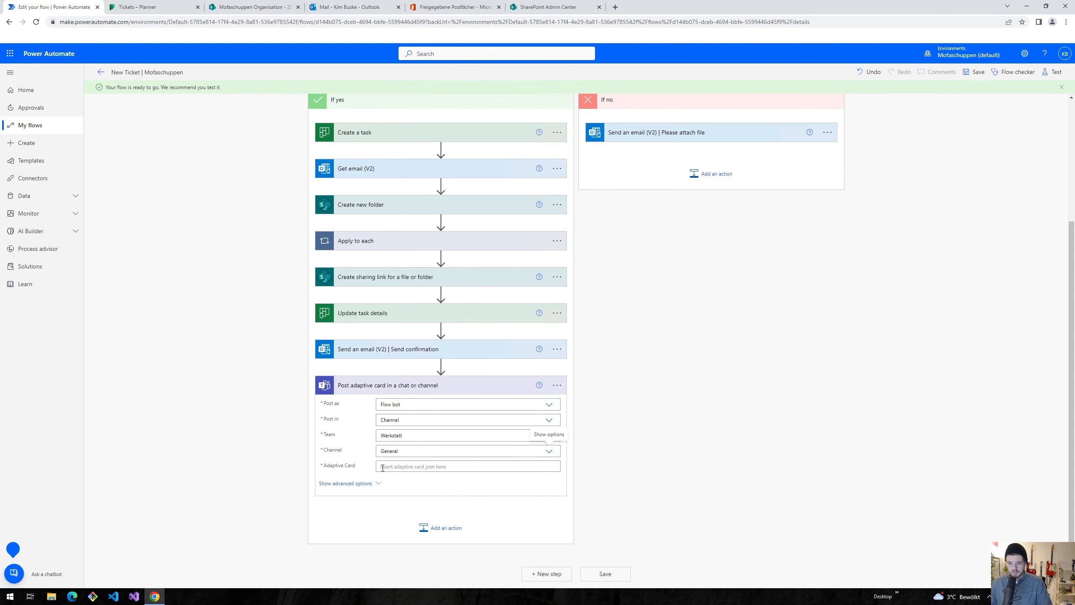
click(442, 465)
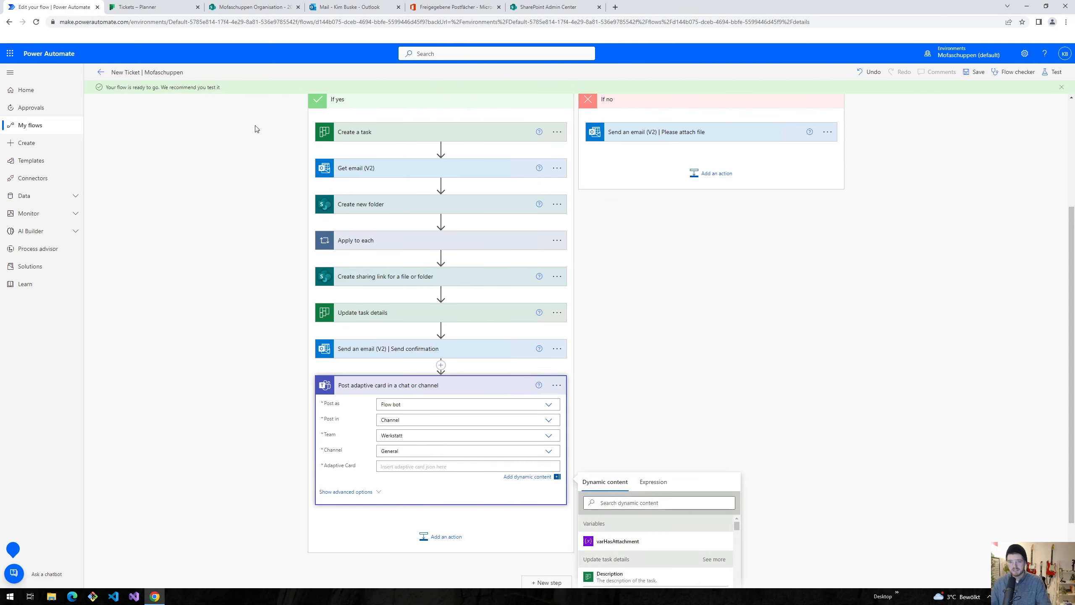
Open the Adaptive Cards designer at adaptivecards.io/designer in a new browser tab and set the host app to Microsoft Teams.
click(615, 7)
text(adac)
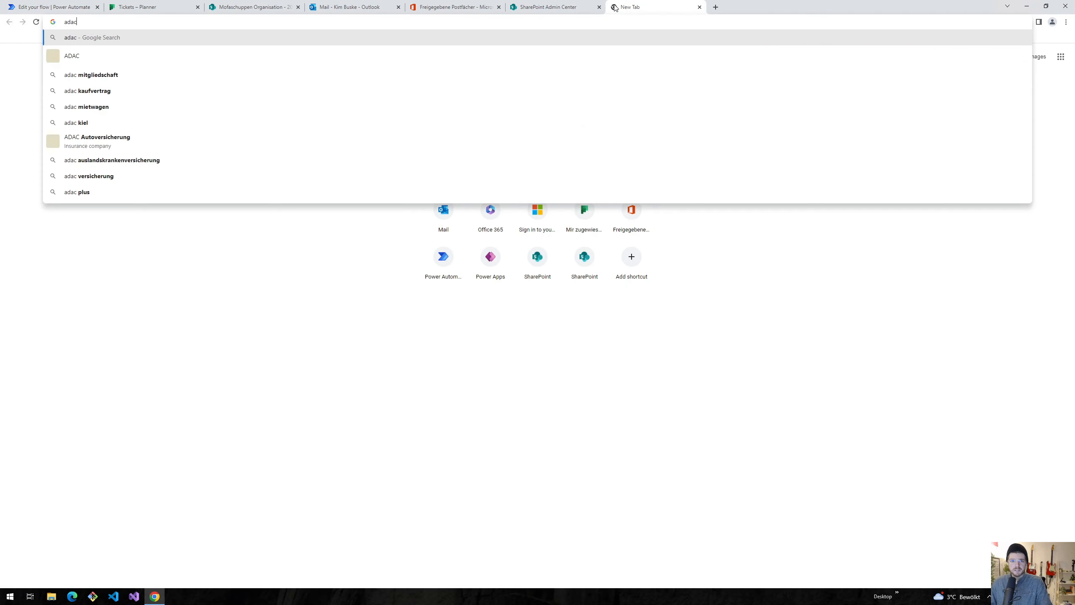
key(BackSpace)
text(pt)
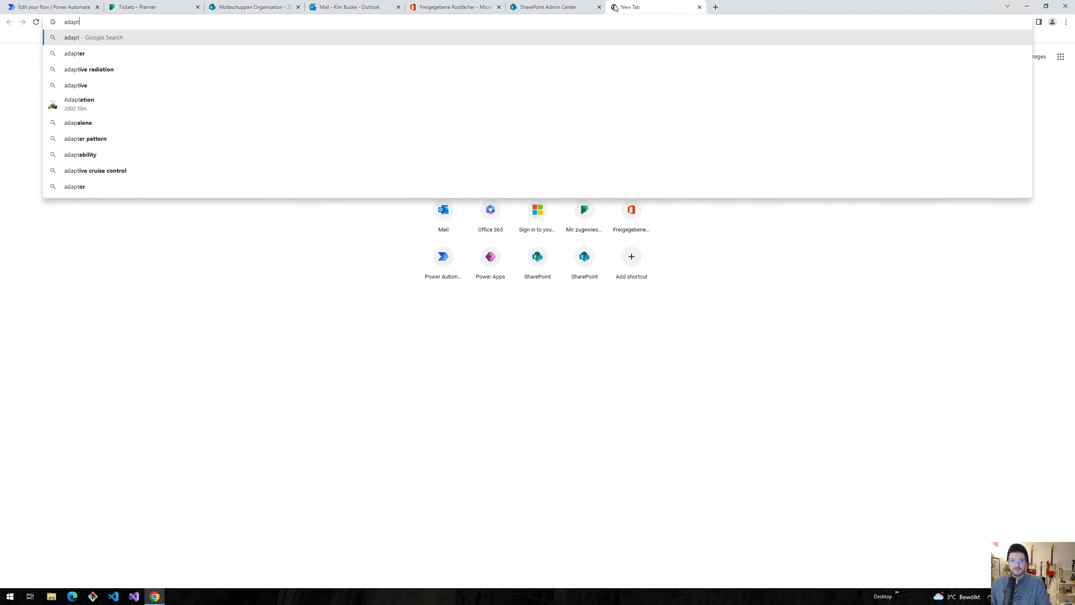
text(ivecards.io/designer/)
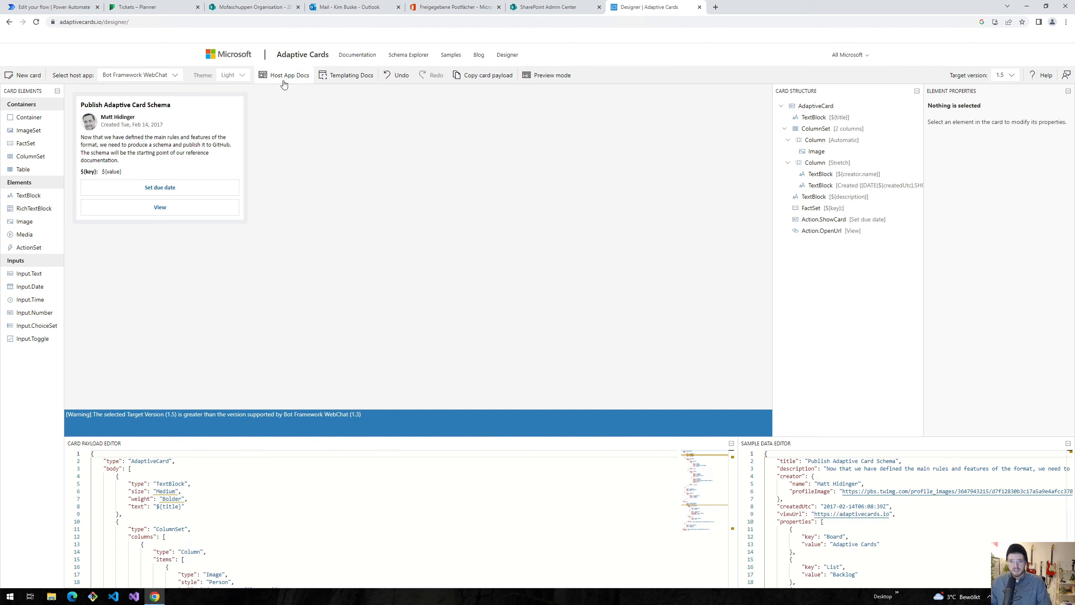
click(113, 79)
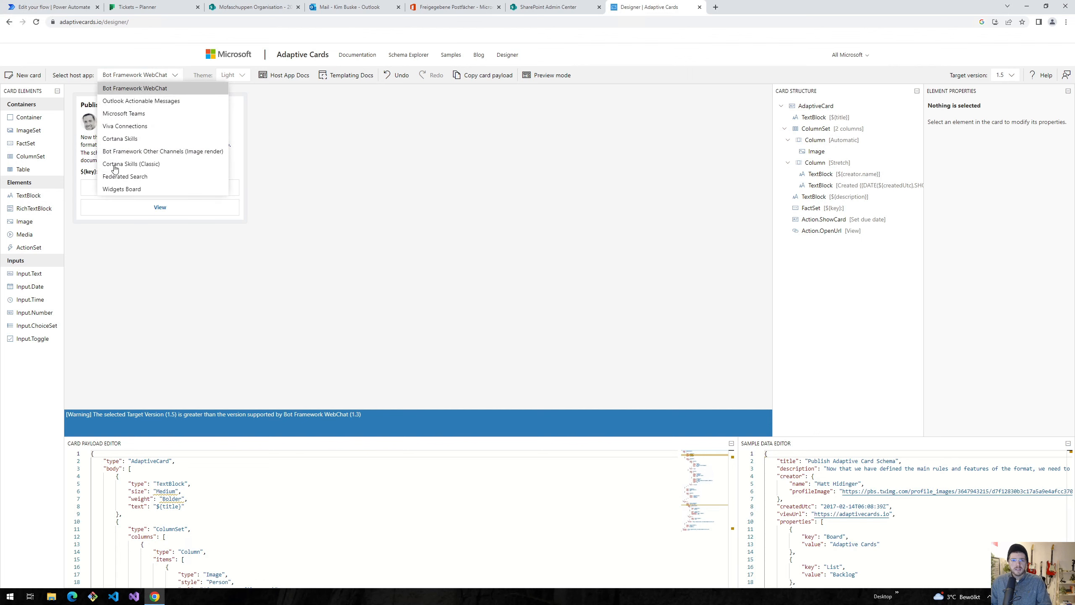
click(111, 113)
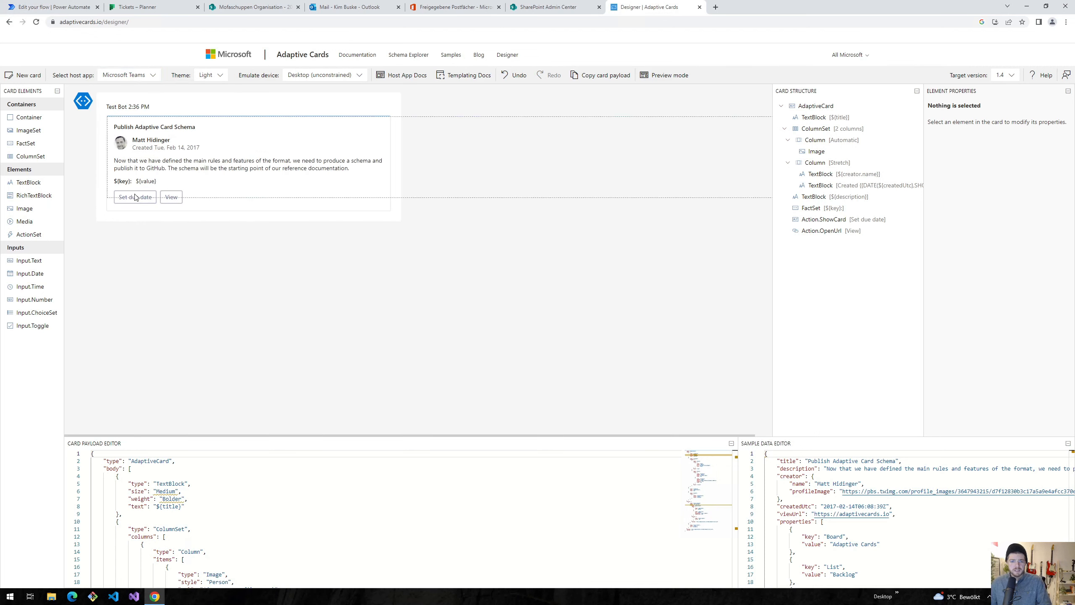
Remove the profile image with its column, the 'Set due date' action and the key/value fact set from the sample card.
click(132, 146)
click(125, 140)
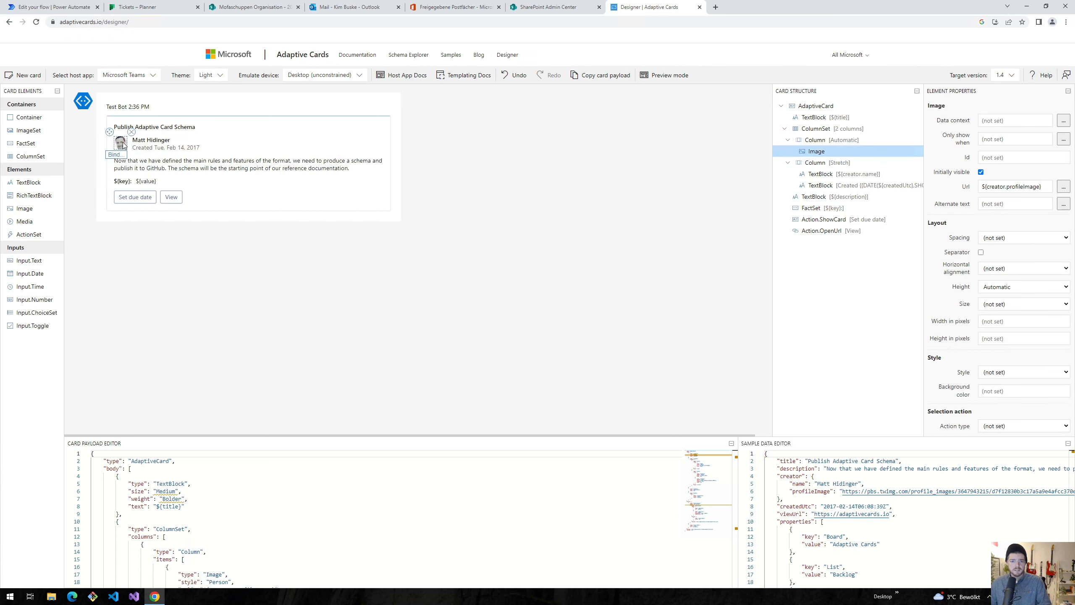
click(131, 132)
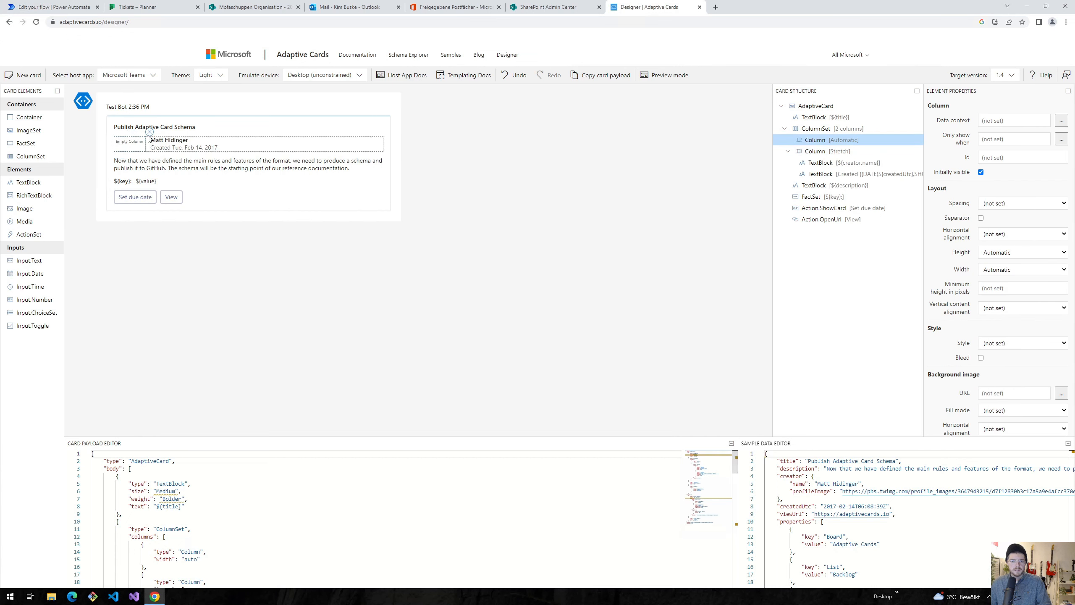
click(148, 131)
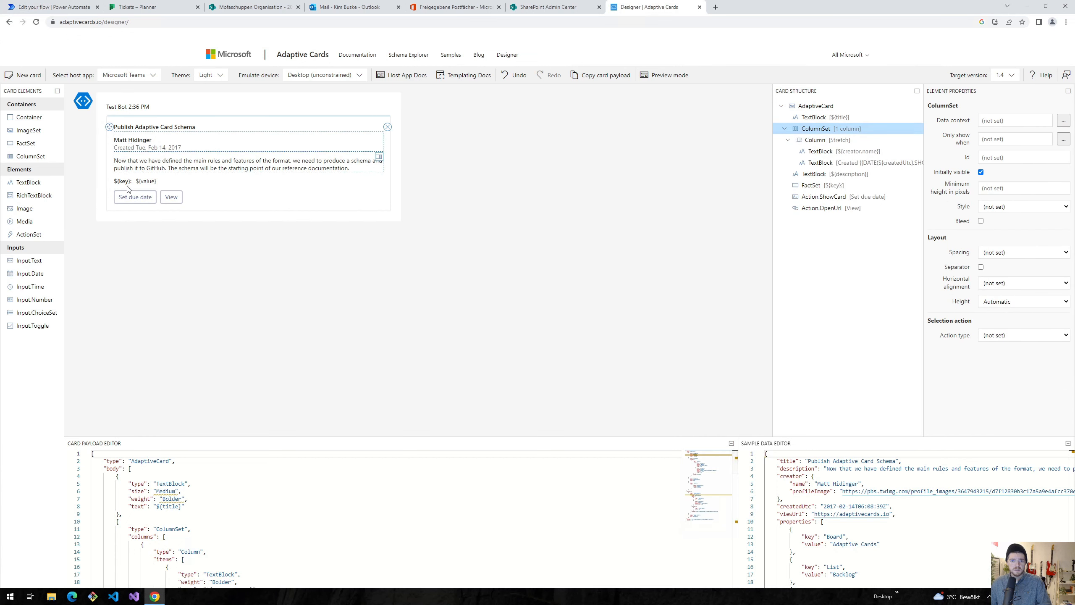
click(131, 198)
click(161, 186)
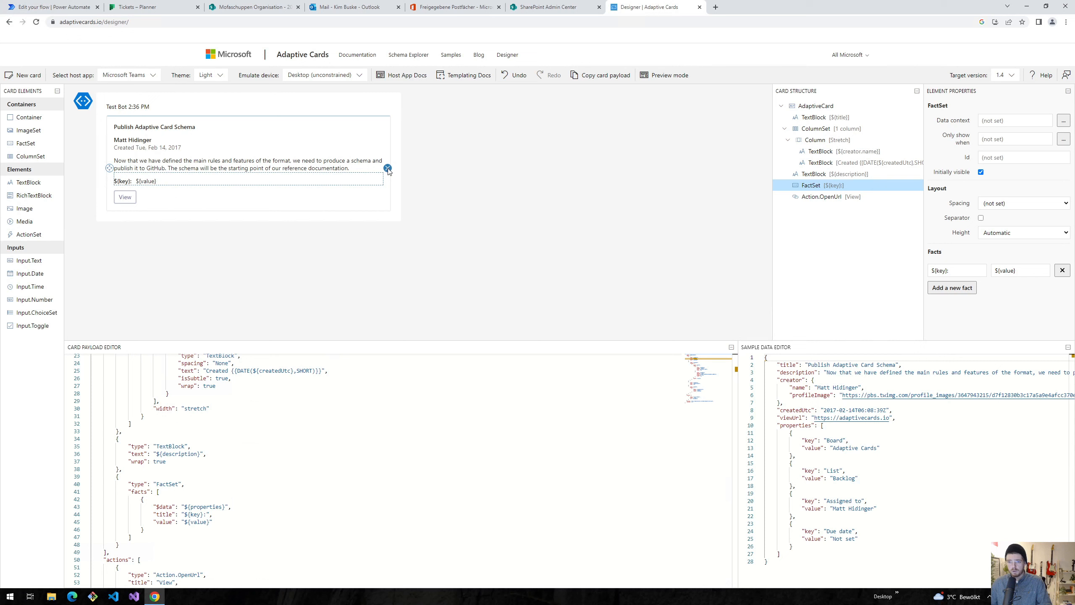
click(388, 169)
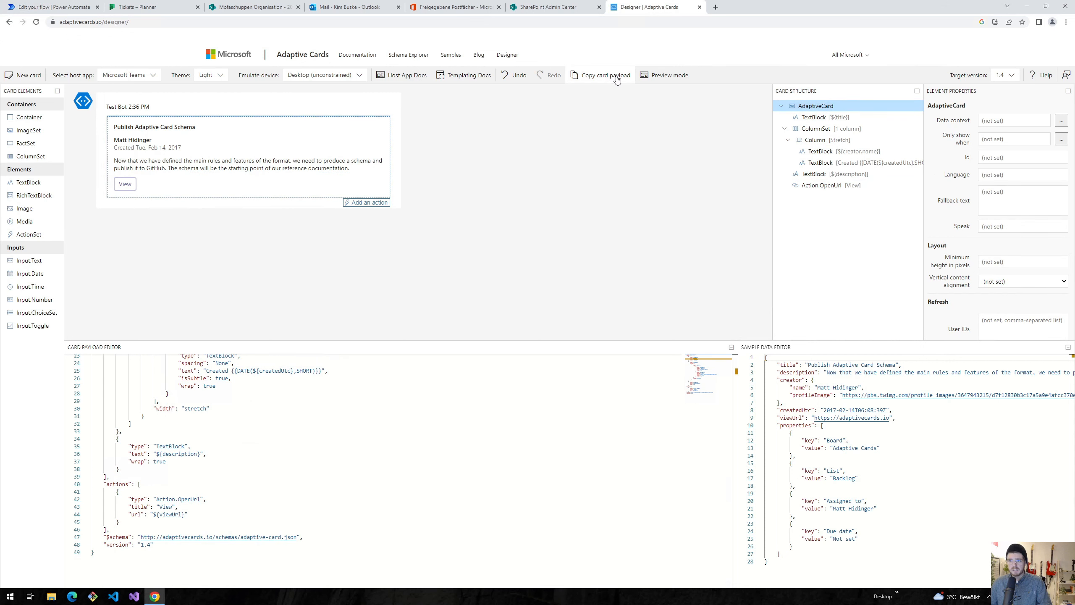
Copy the card payload and paste it as the Adaptive Card JSON of the Teams action in Power Automate.
drag(208, 350, 210, 273)
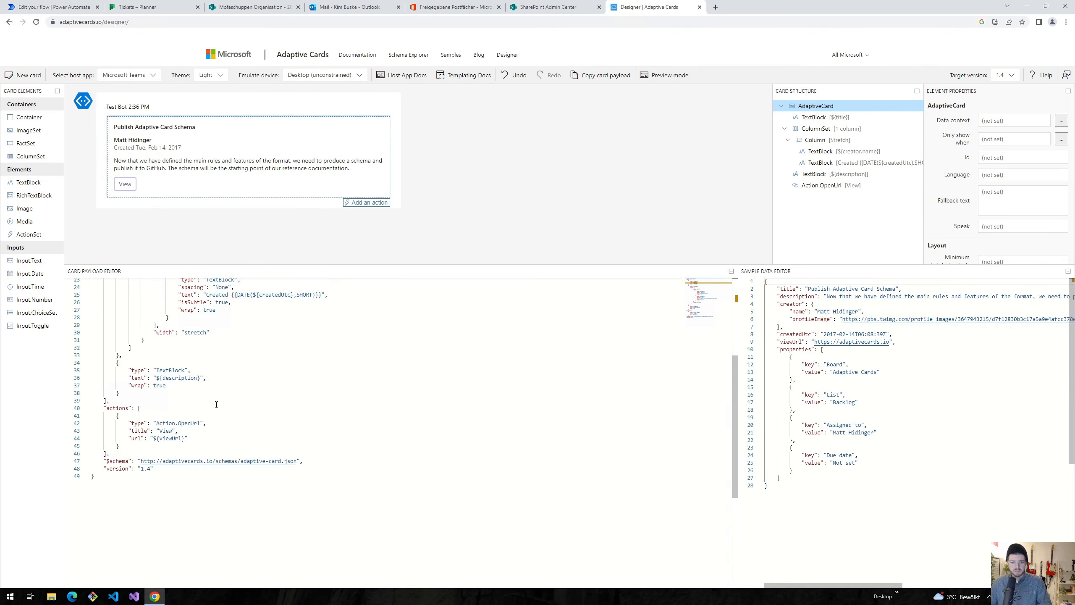
scroll(216, 389, down, 2)
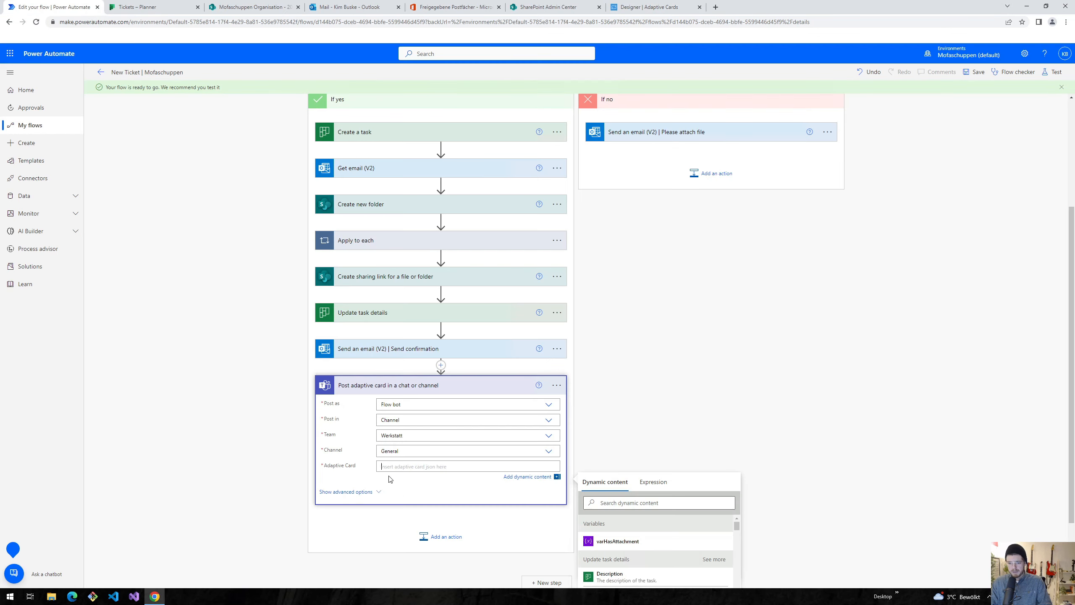
key(ctrl+v)
scroll(387, 468, down, 5)
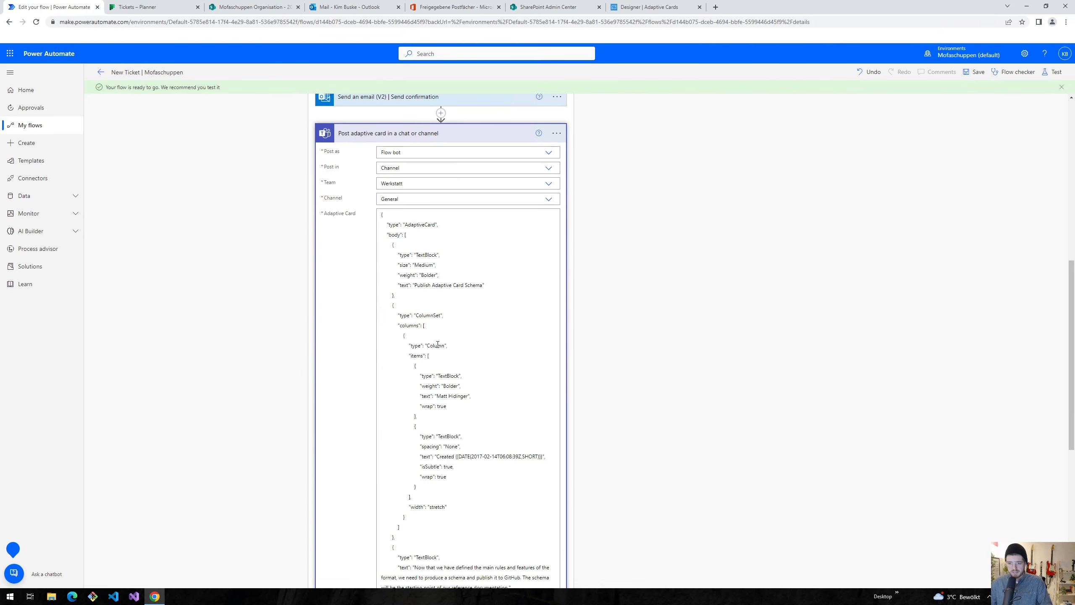
Replace the 'Publish Adaptive Card Schema' text in the card JSON with the Planner task's Title output and clear the sample creator's name.
scroll(437, 345, down, 1)
drag(469, 354, 437, 354)
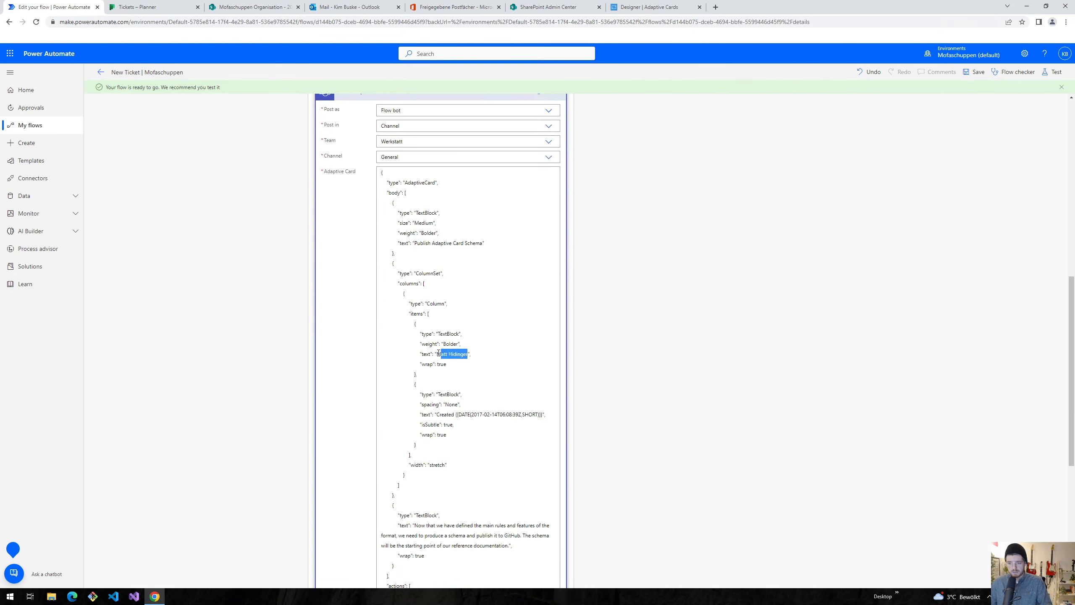
drag(483, 242, 414, 240)
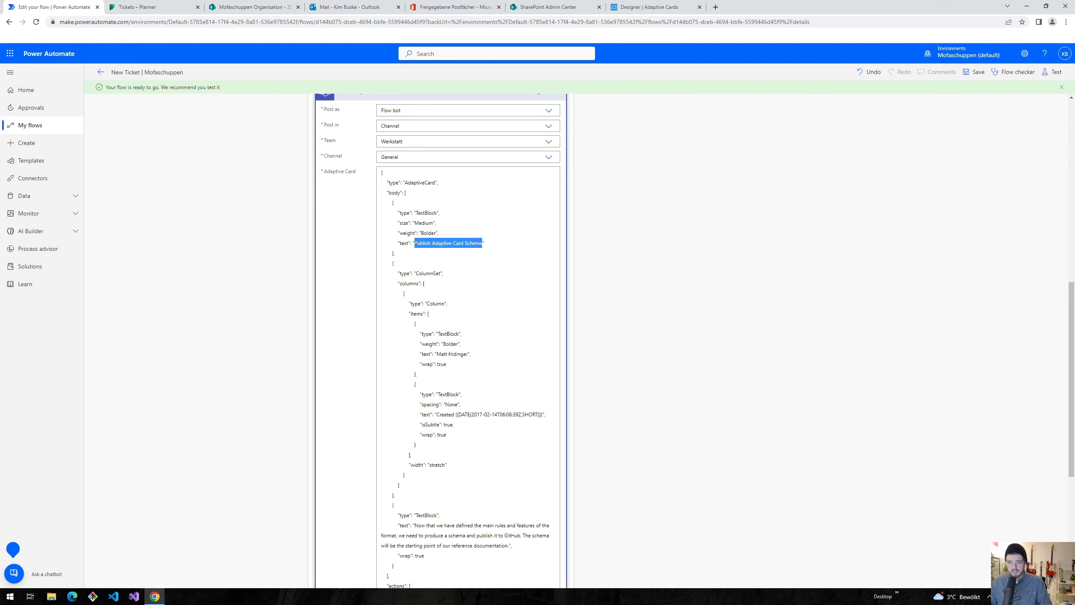
click(650, 7)
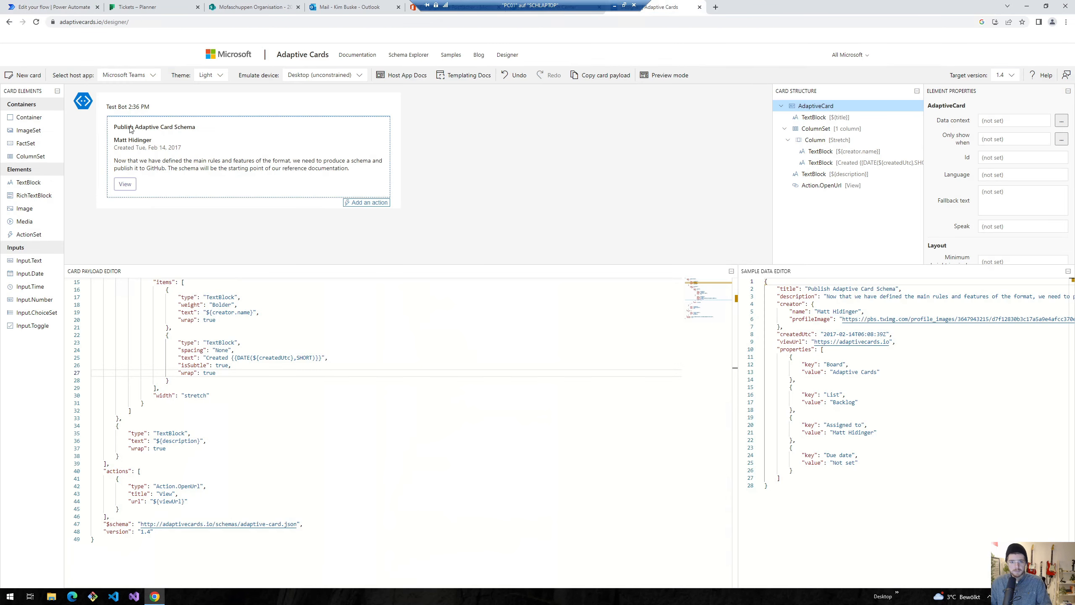
click(64, 6)
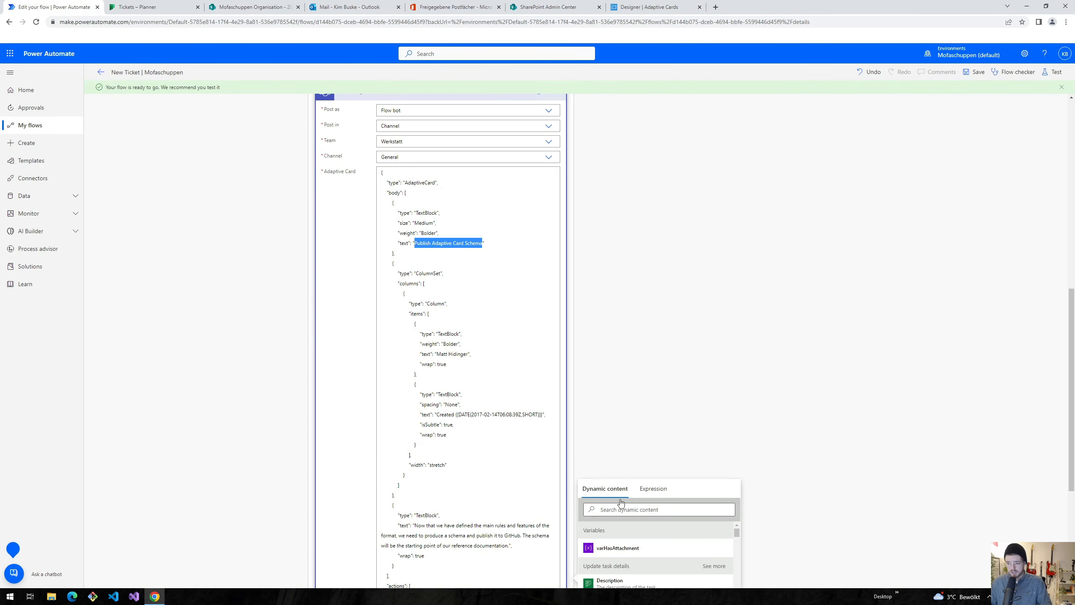
click(649, 7)
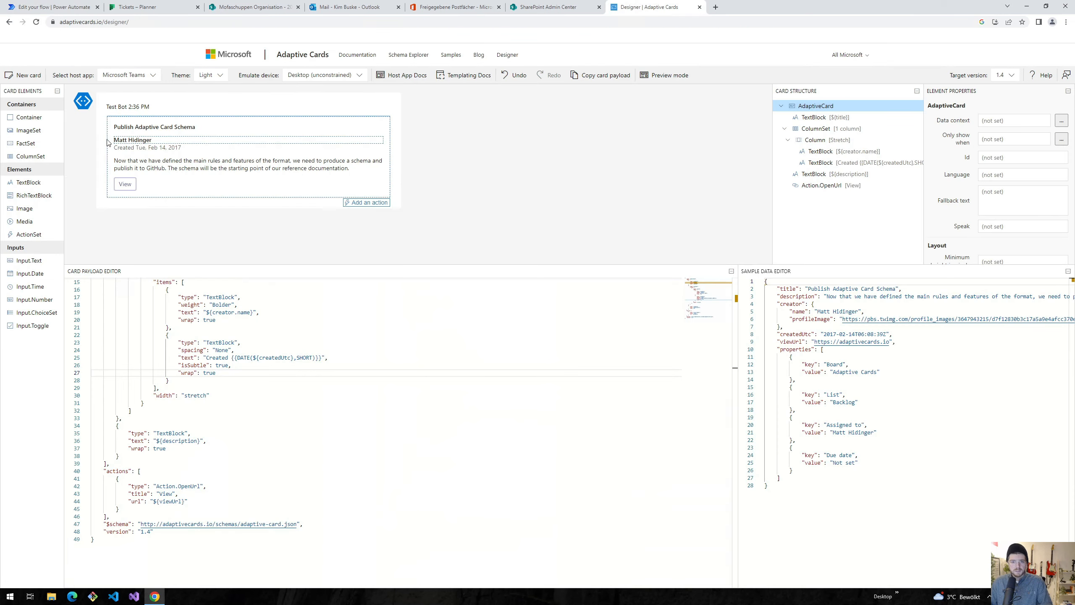
click(45, 5)
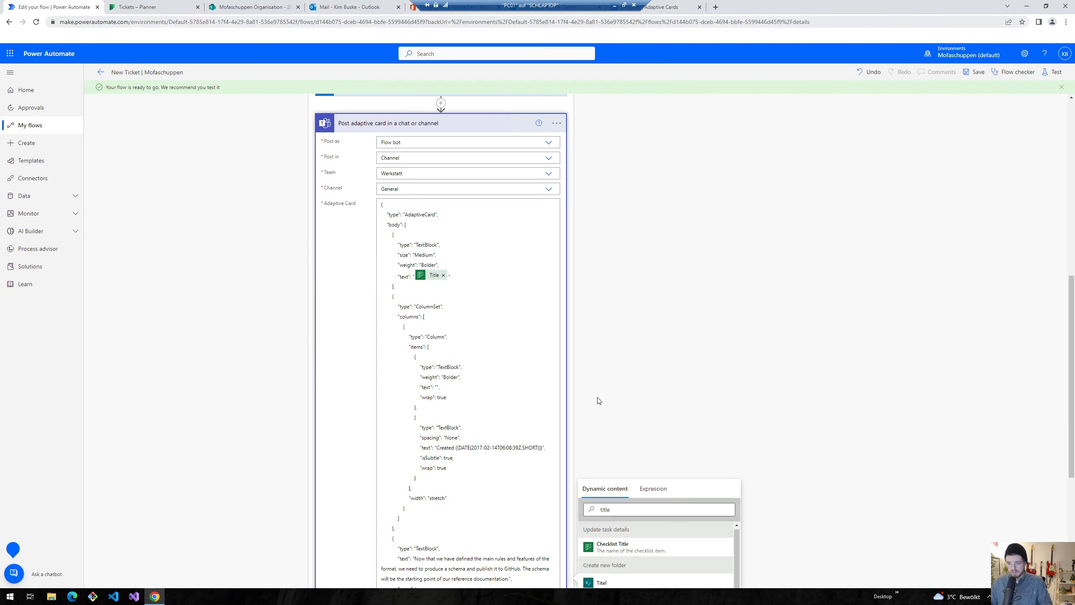
Insert the email's From output as the text of the card's creator text block.
scroll(603, 399, down, 2)
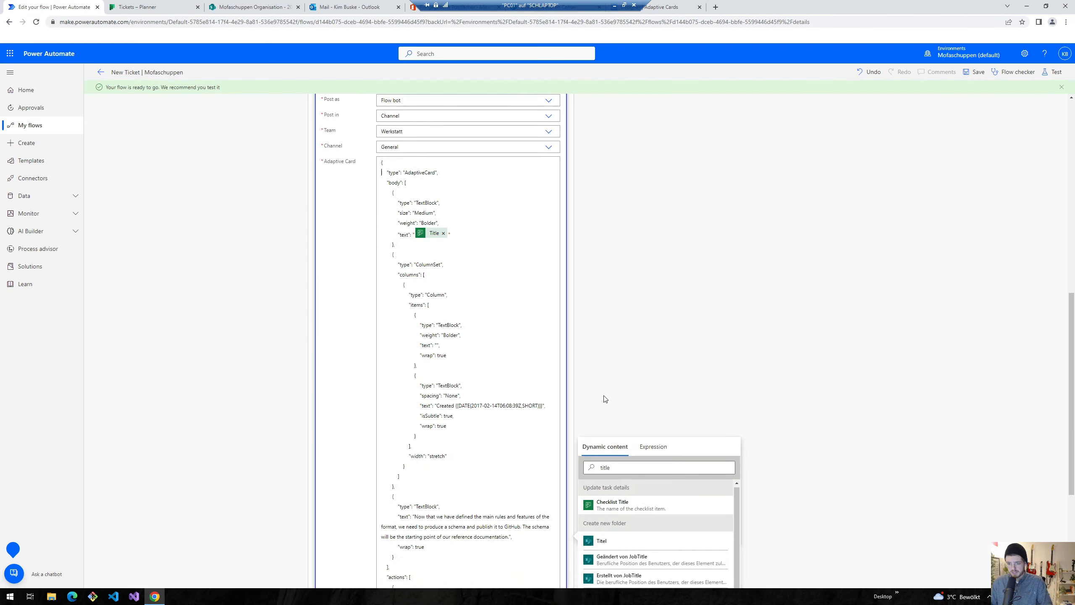
double_click(611, 470)
text(from)
click(603, 546)
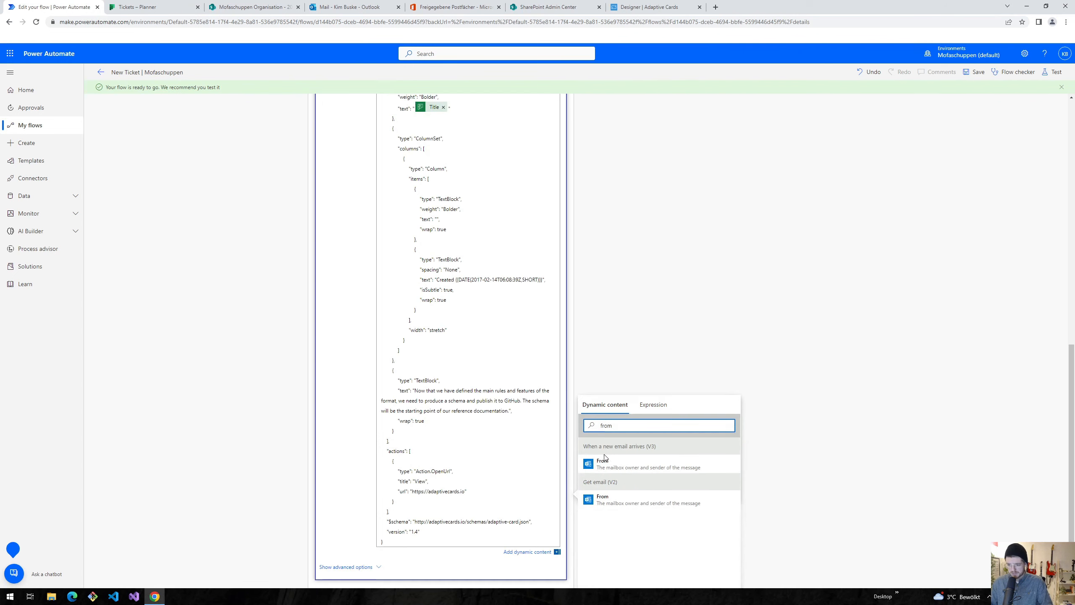
Replace the card's 'Created' date text with a formatDateTime expression on the Created Date Time output of Create a task.
drag(543, 281, 436, 280)
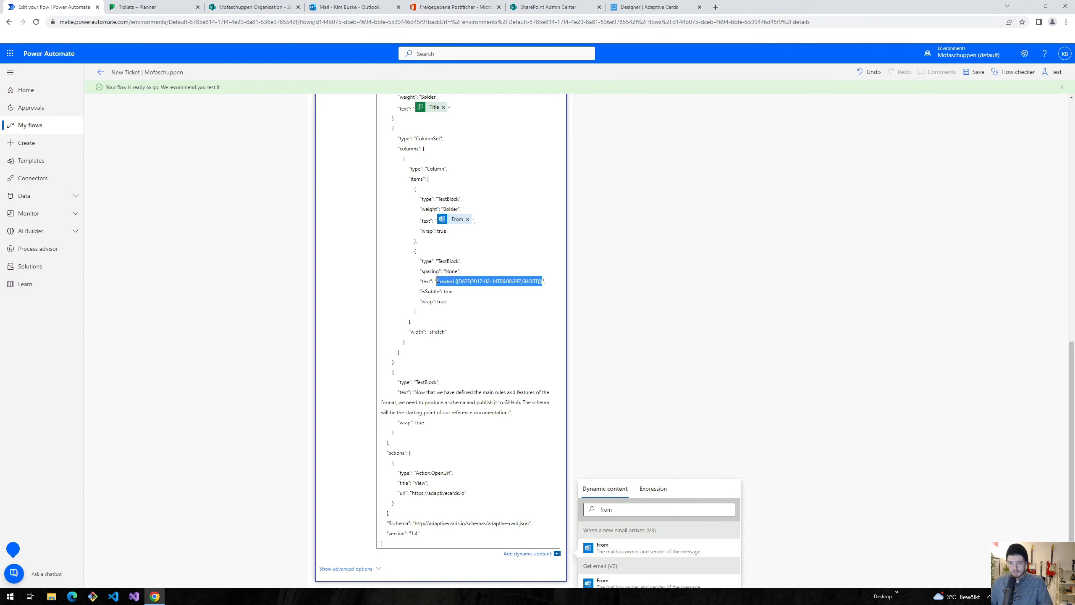
key(BackSpace)
scroll(542, 339, down, 1)
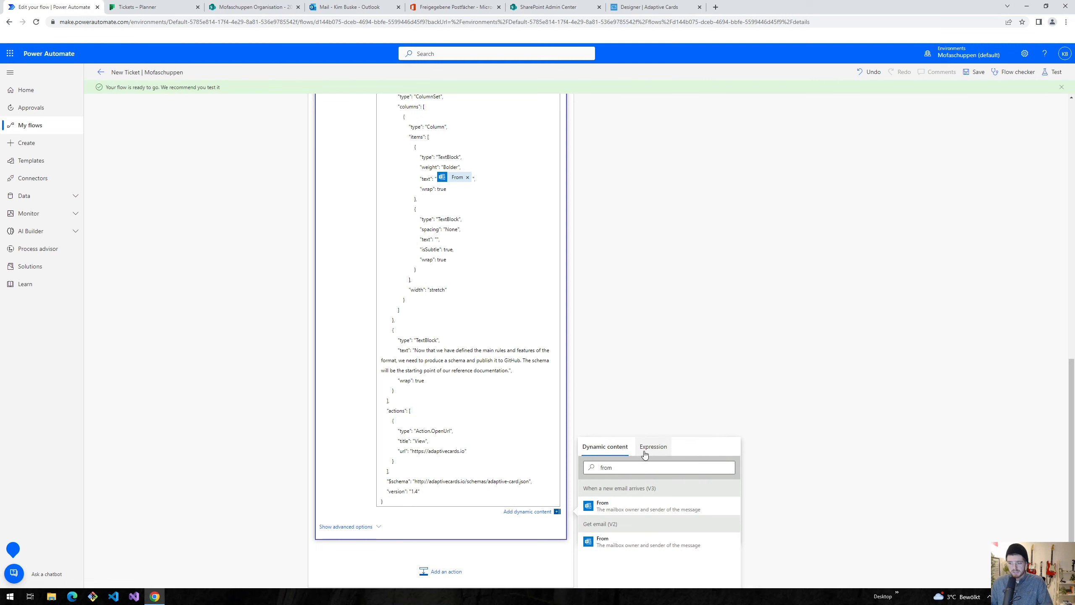
click(653, 447)
text(form)
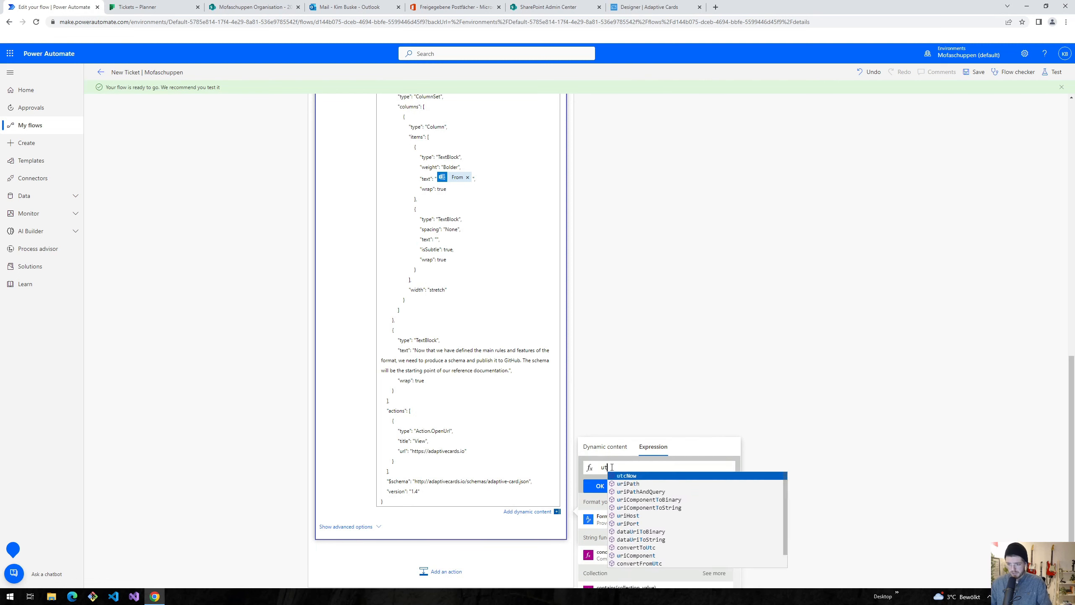
text(atDateTime()
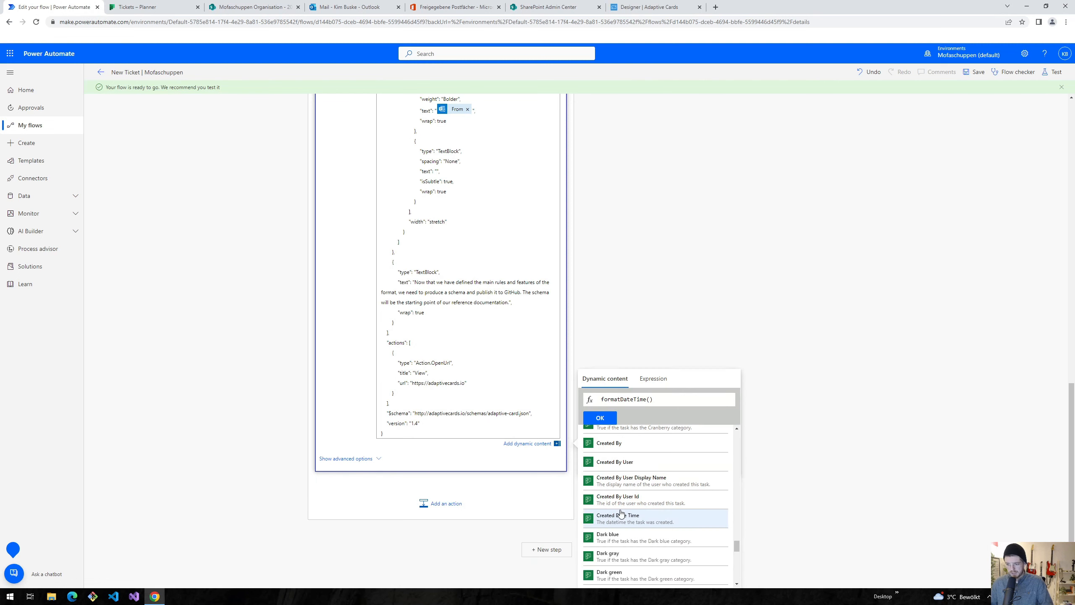
click(622, 517)
text(,'')
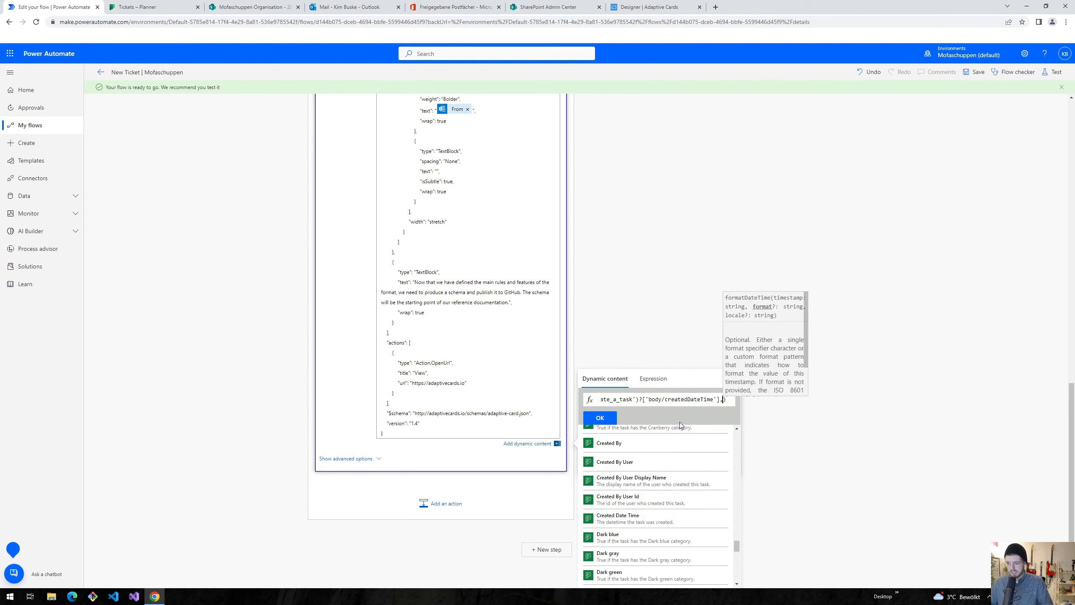
Replace the sample description text in the last text block of the card with the email's body output.
click(491, 316)
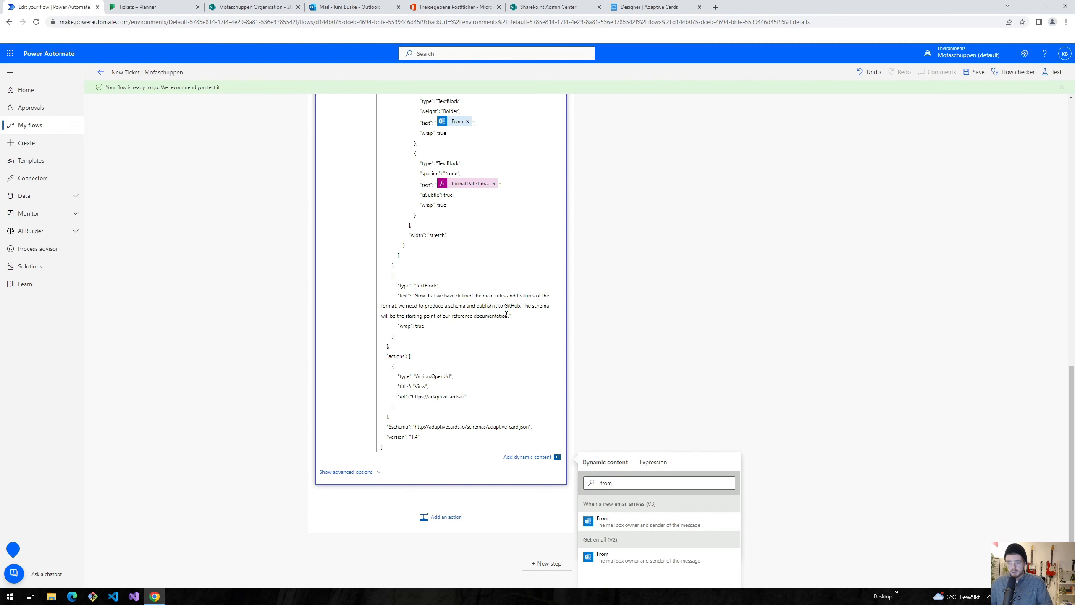
drag(510, 315, 418, 294)
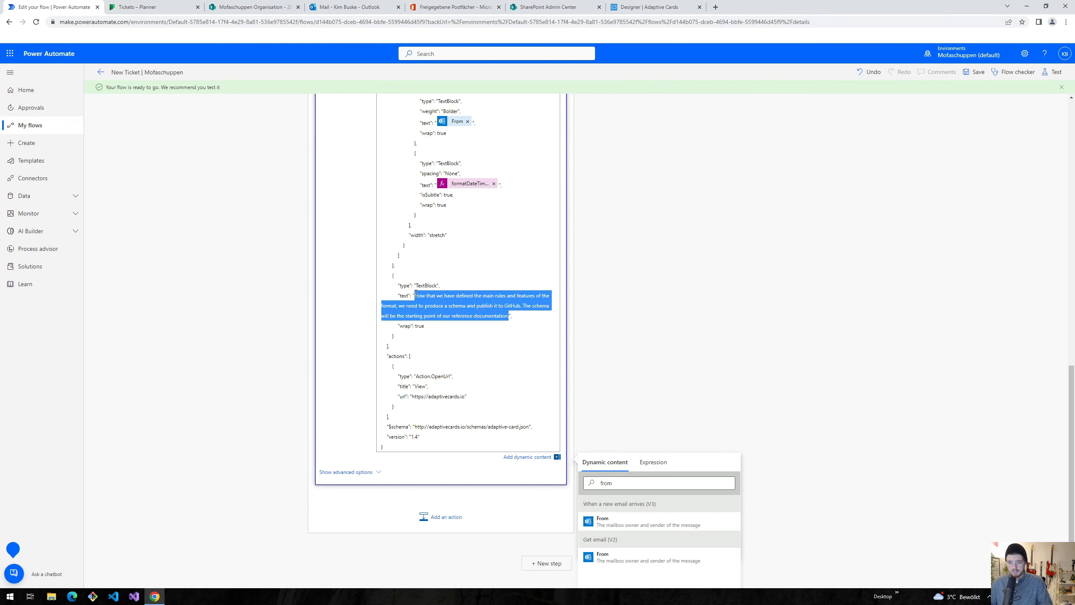
key(BackSpace)
double_click(634, 467)
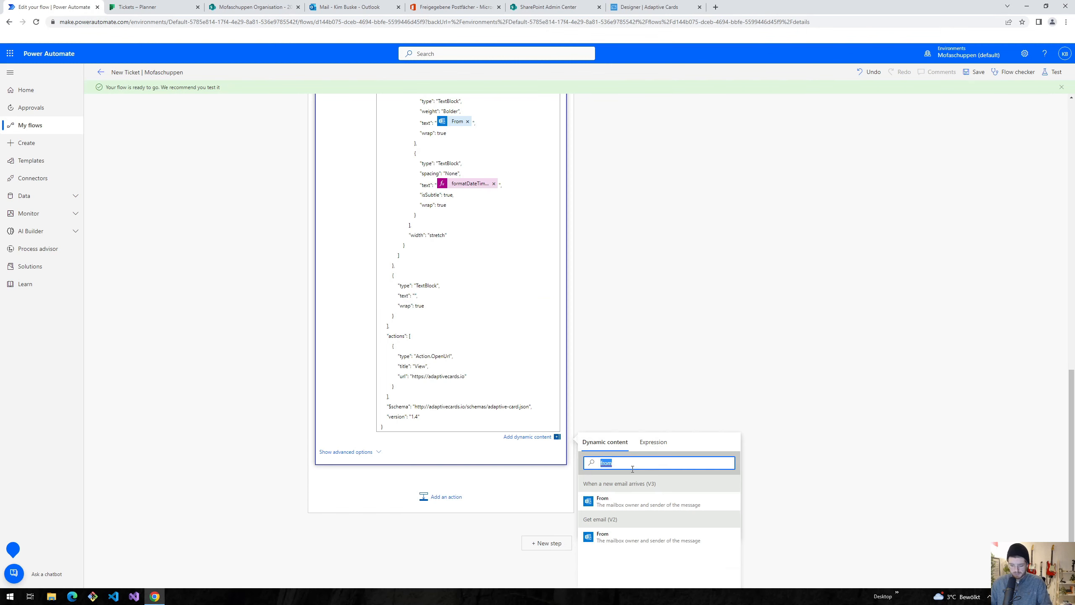
text(body)
click(609, 534)
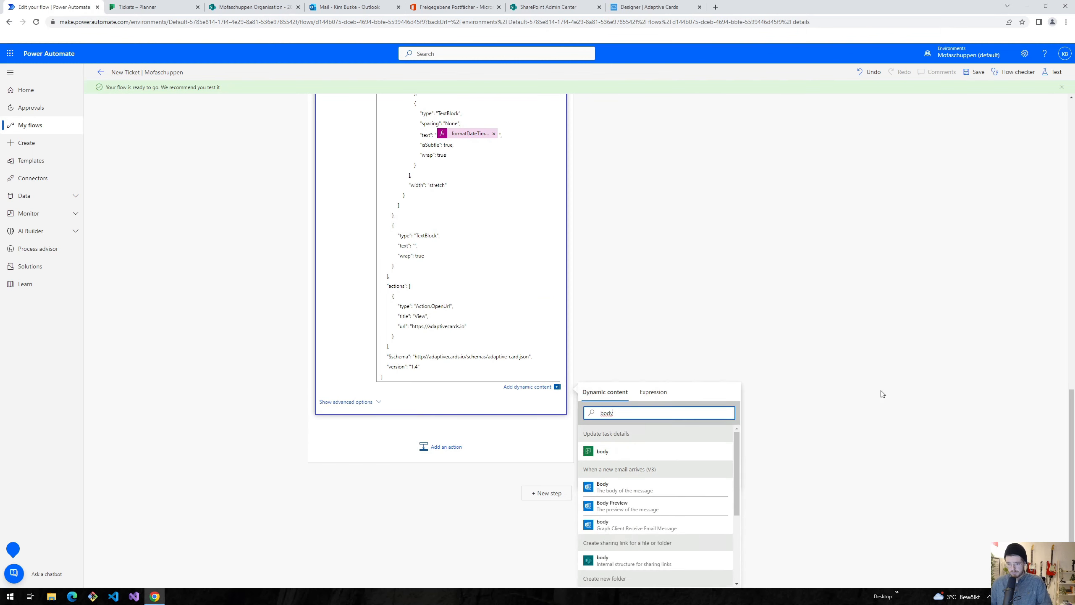
Save the flow and test it automatically with the recently used 'Test Succeeded' trigger.
click(981, 71)
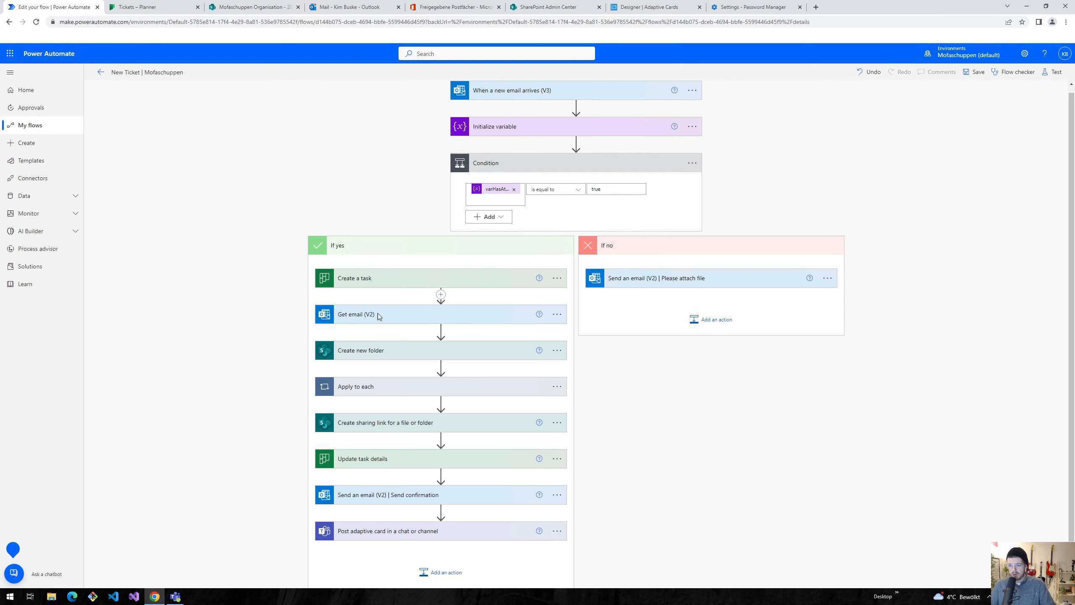
click(1056, 72)
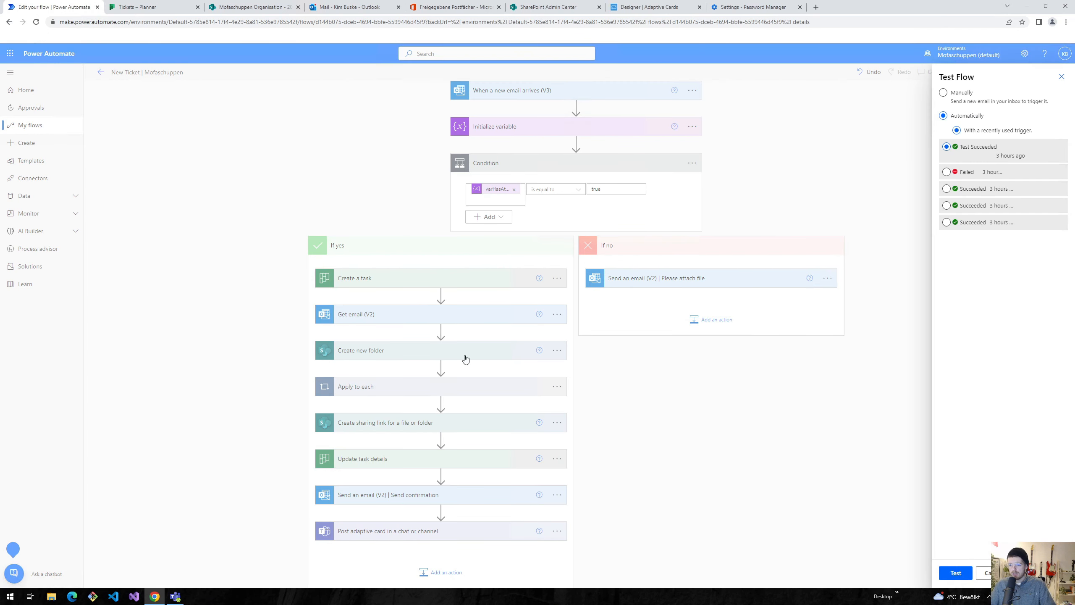
click(956, 572)
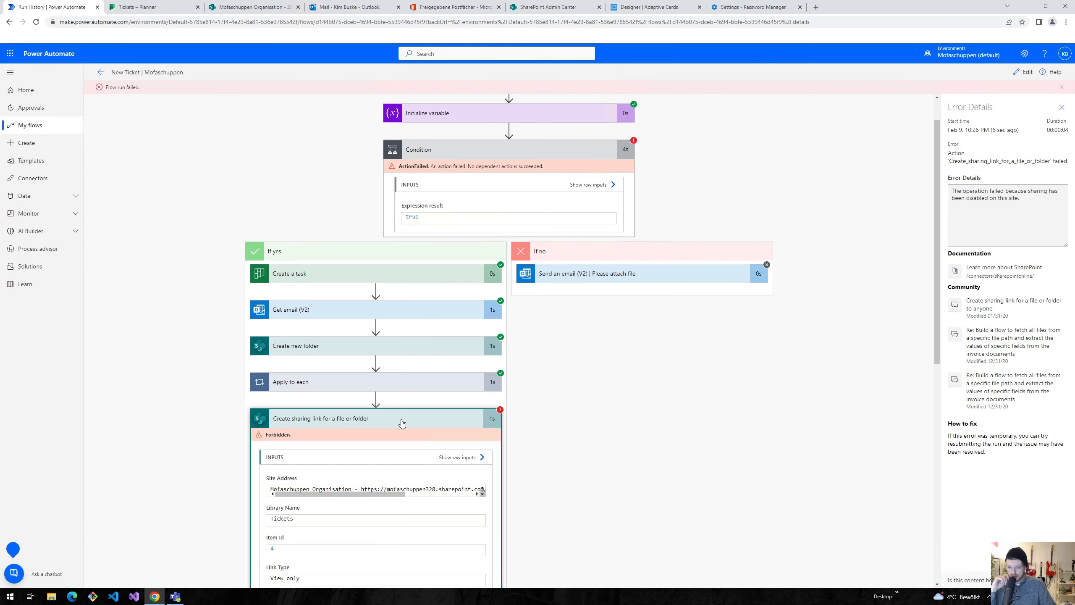
Examine the error details of the failed 'Create sharing link for a file or folder' action in the flow run.
scroll(402, 424, down, 3)
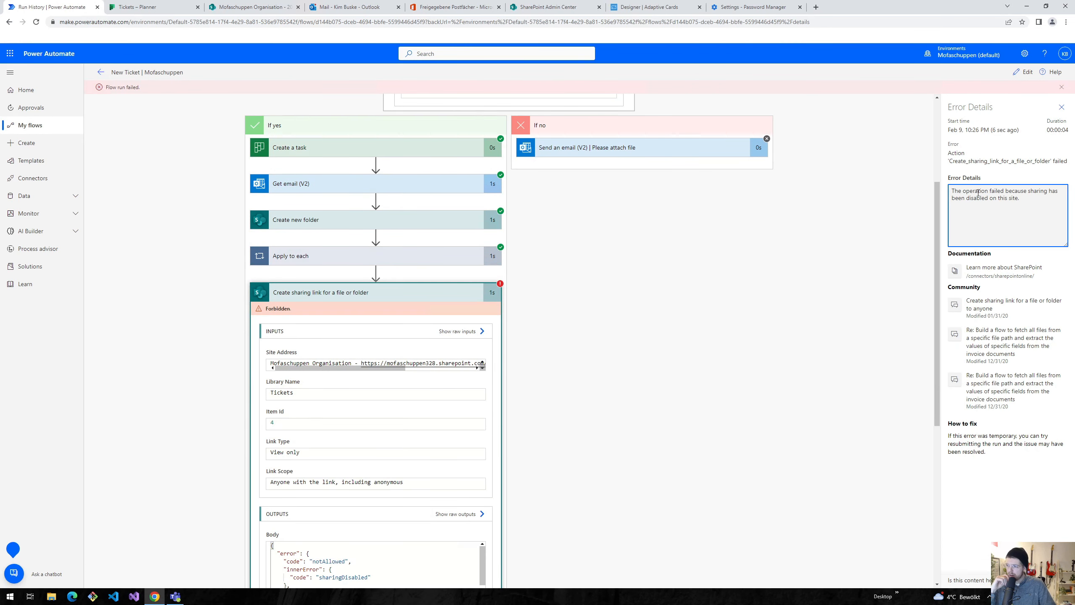
drag(1020, 198, 949, 190)
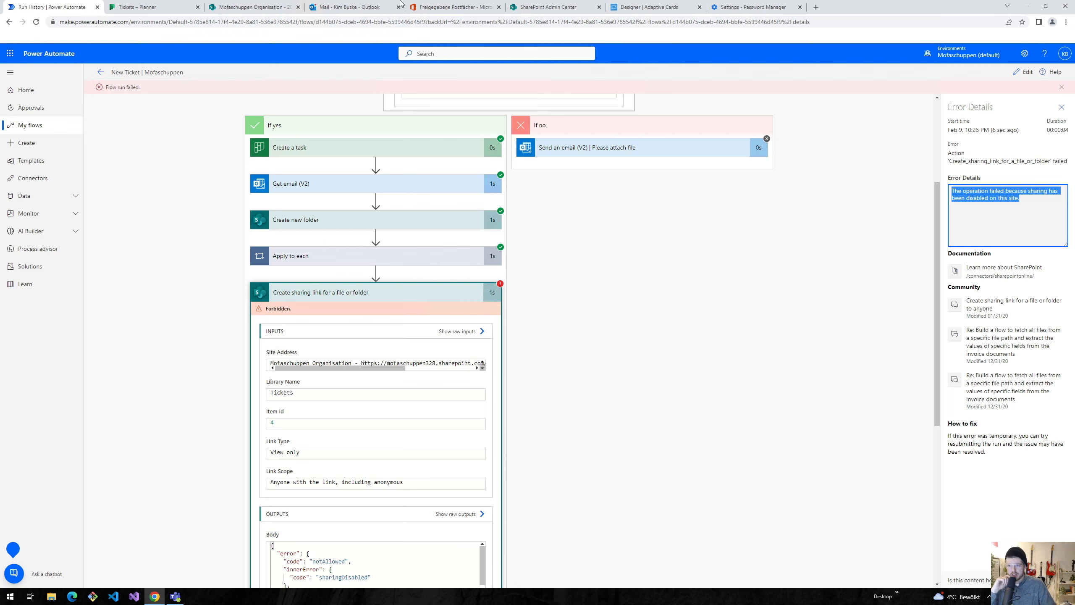
click(973, 197)
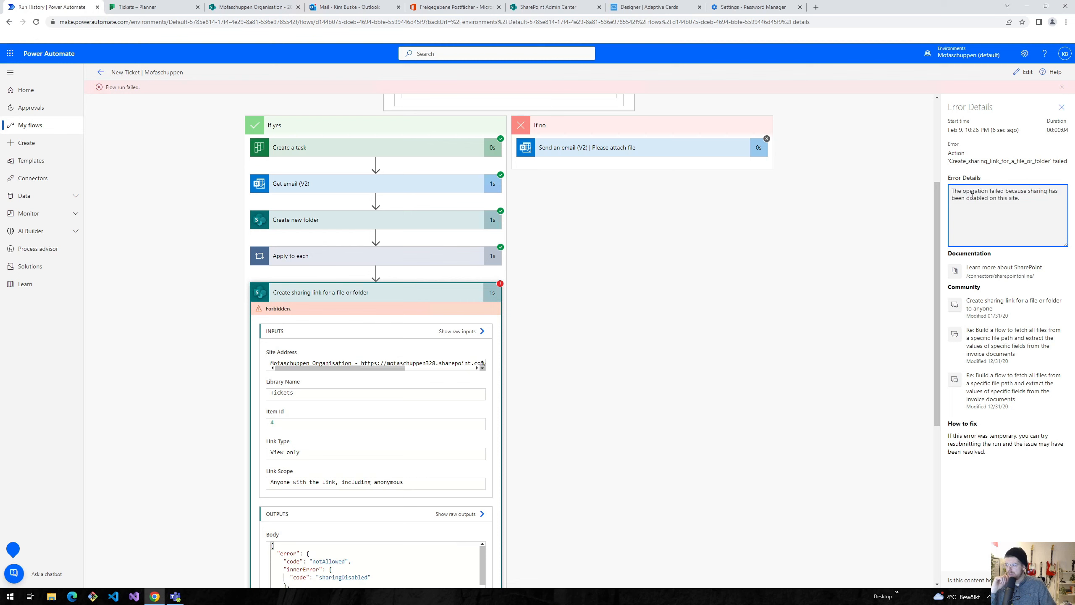
drag(1020, 199, 937, 192)
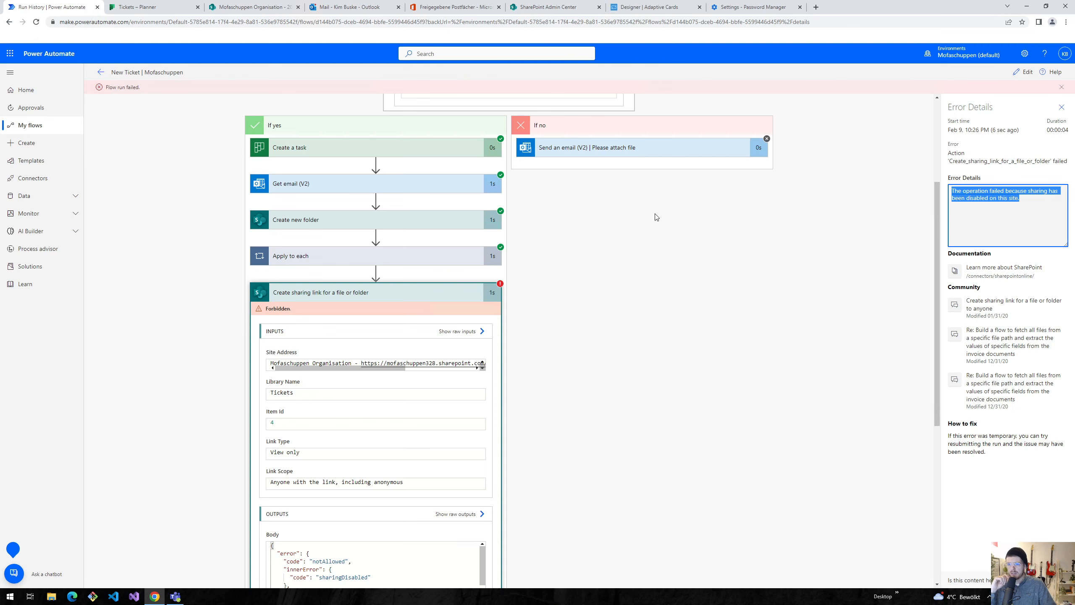
In the SharePoint admin center, set external sharing for the Mofaschuppen Organisation site to 'Jeder' and save.
click(244, 6)
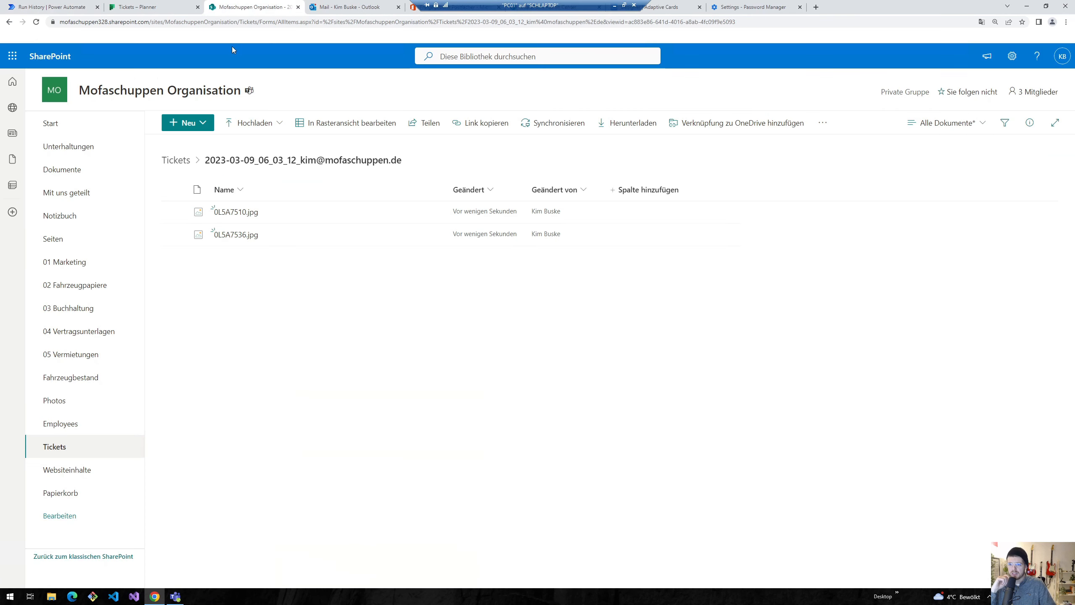
click(1013, 55)
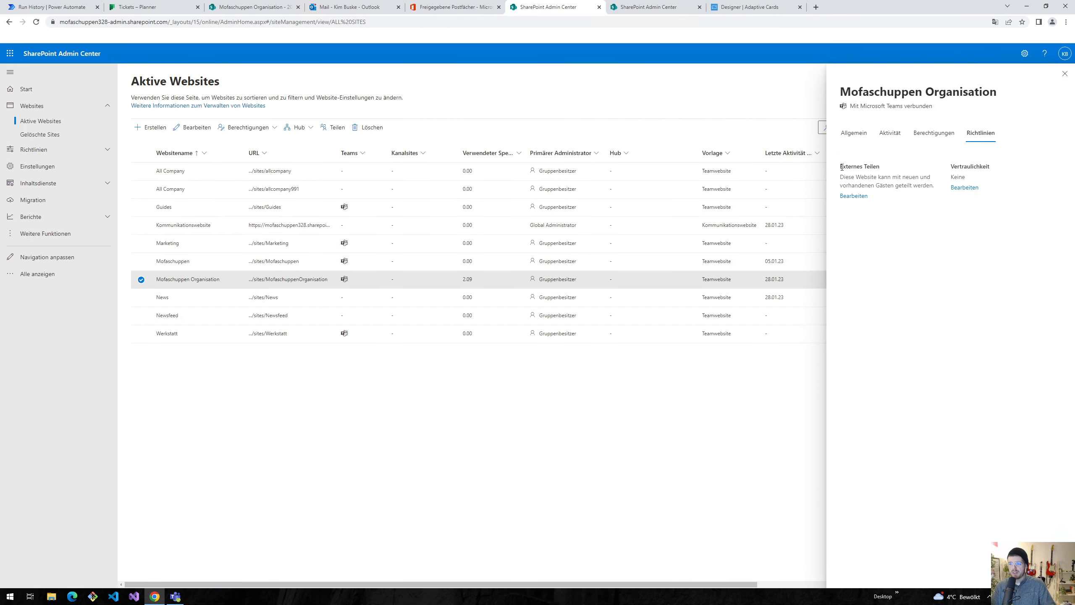
click(854, 196)
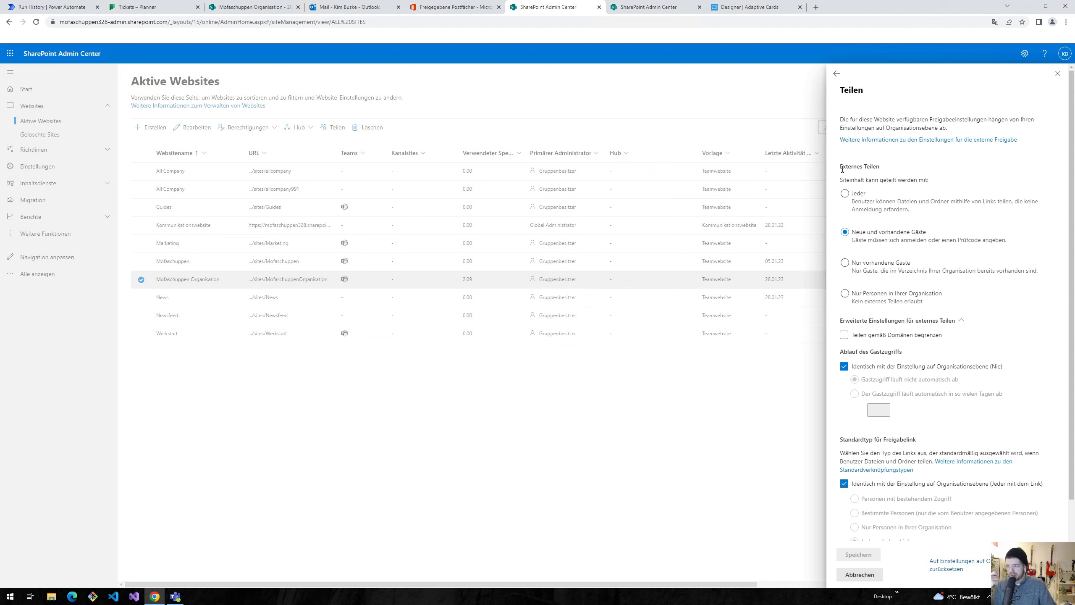
drag(843, 179, 901, 180)
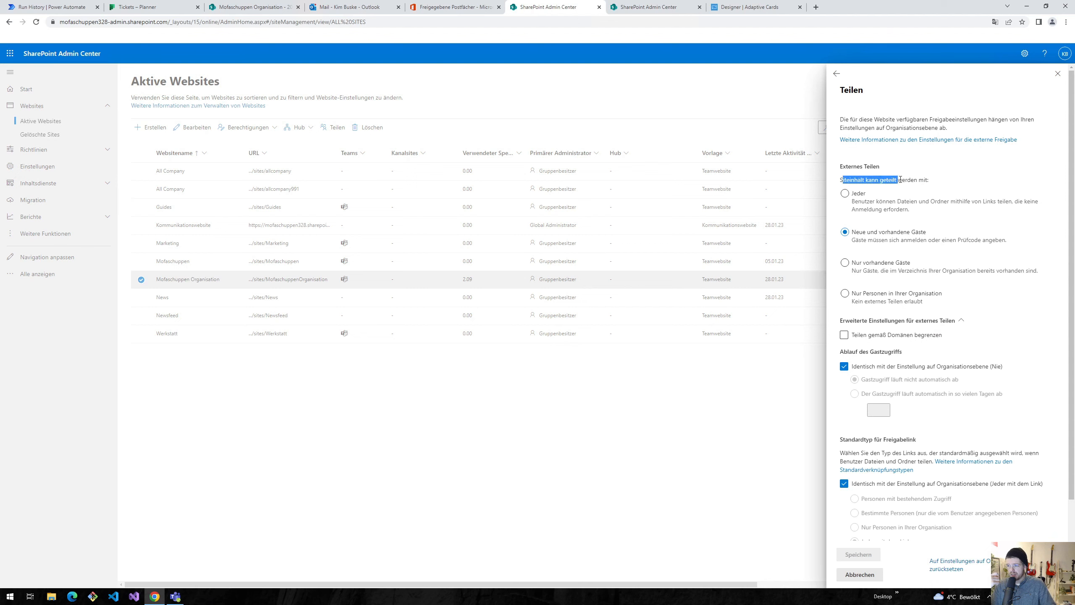
click(845, 192)
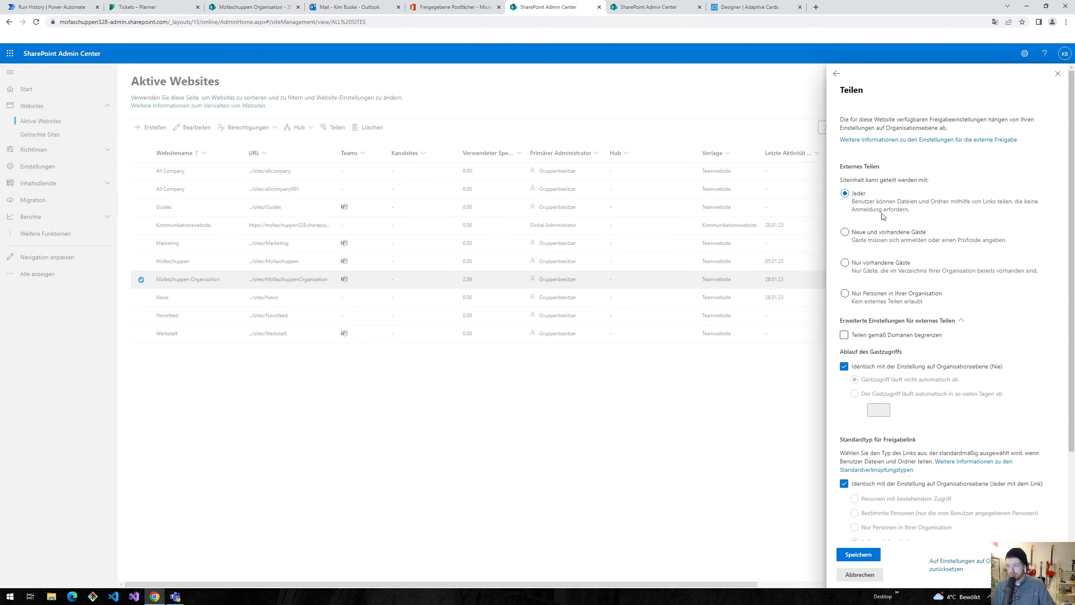
click(851, 553)
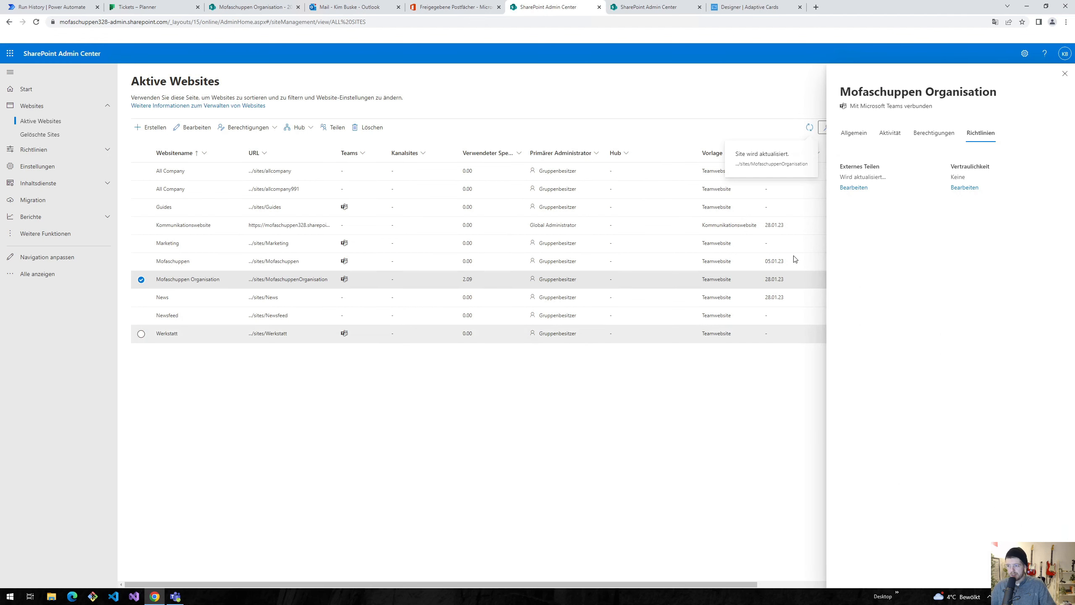
Inspect the Html to text and adaptive card actions of the new Power Automate run, and check the posted card in Teams.
key(ctrl+1)
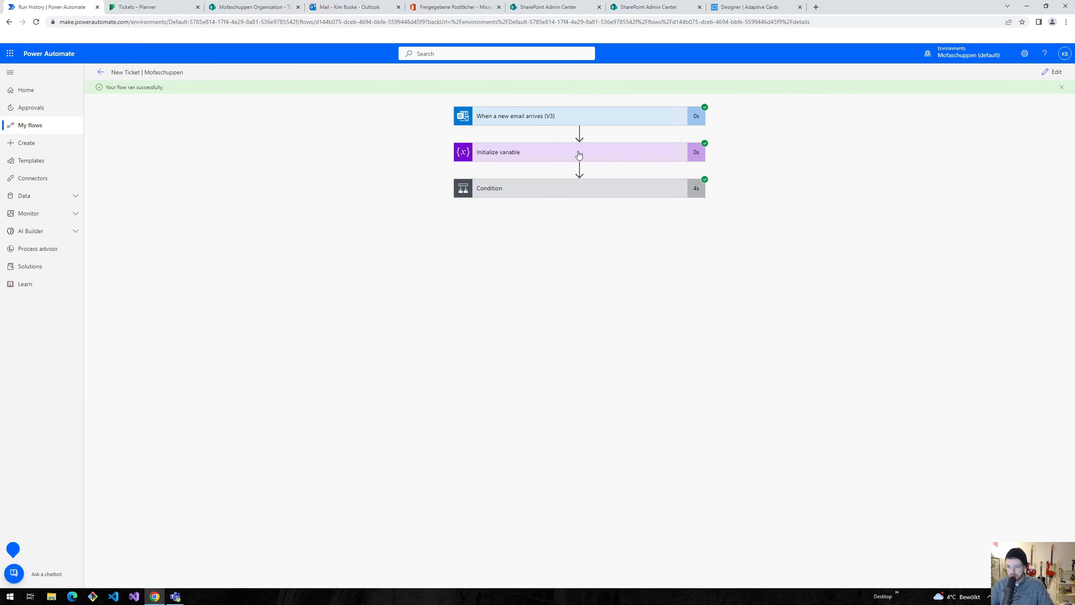
click(607, 192)
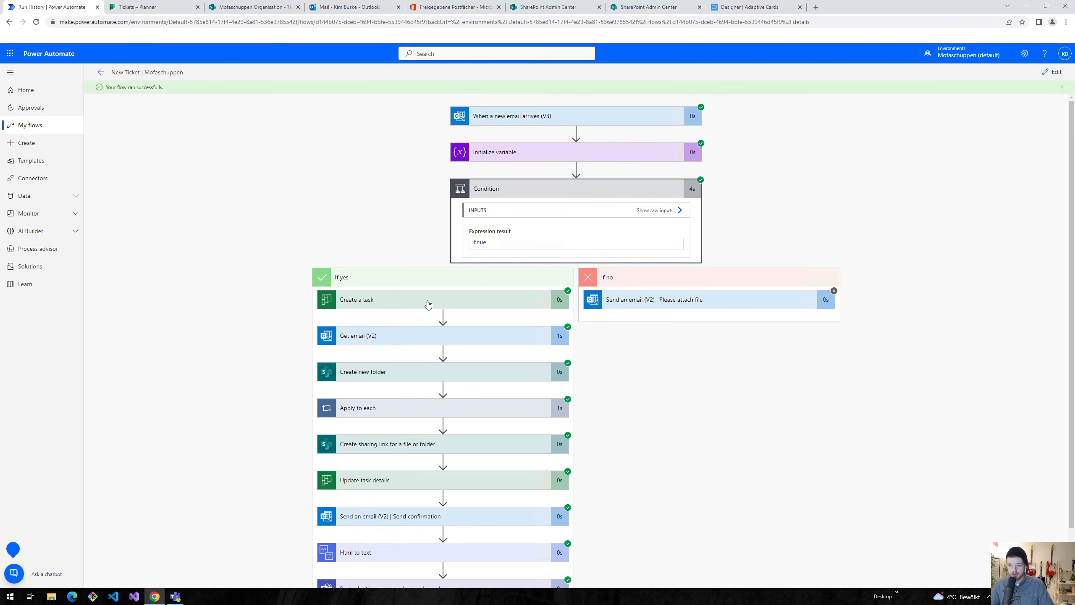
scroll(427, 303, down, 2)
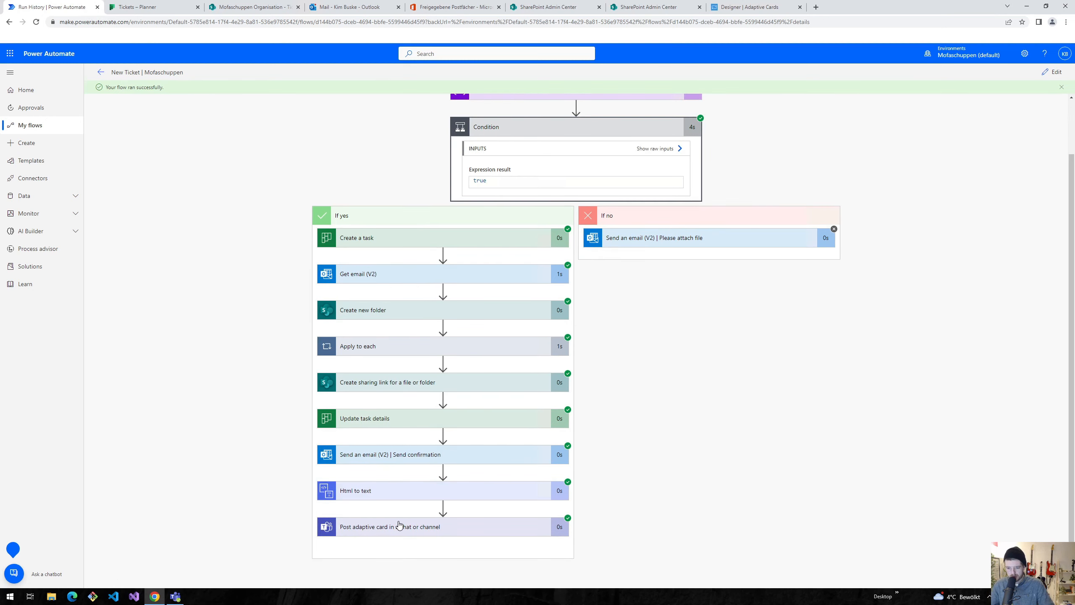
click(385, 527)
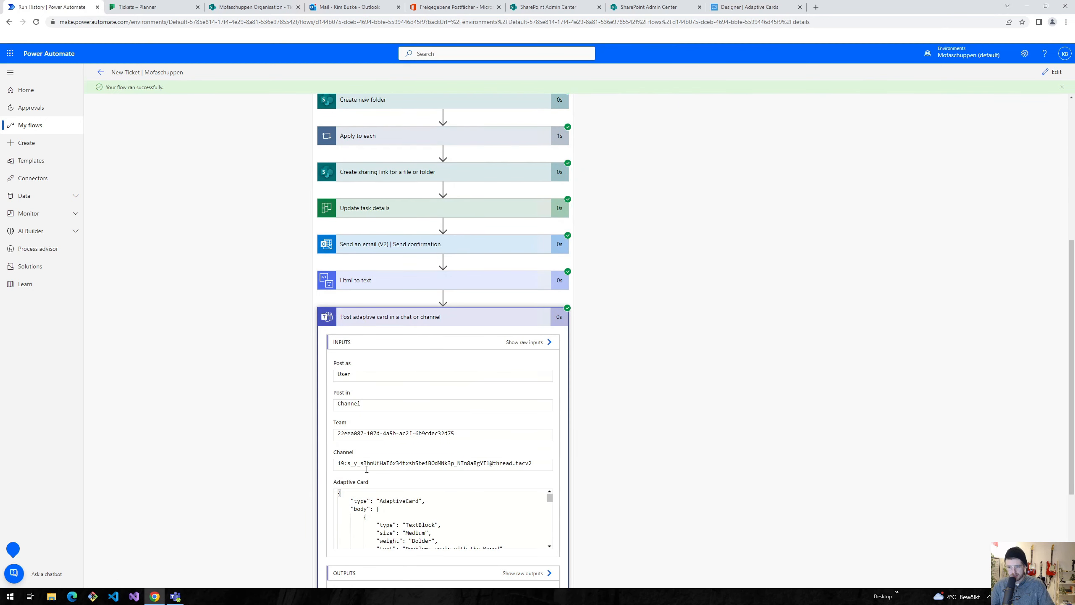
click(334, 283)
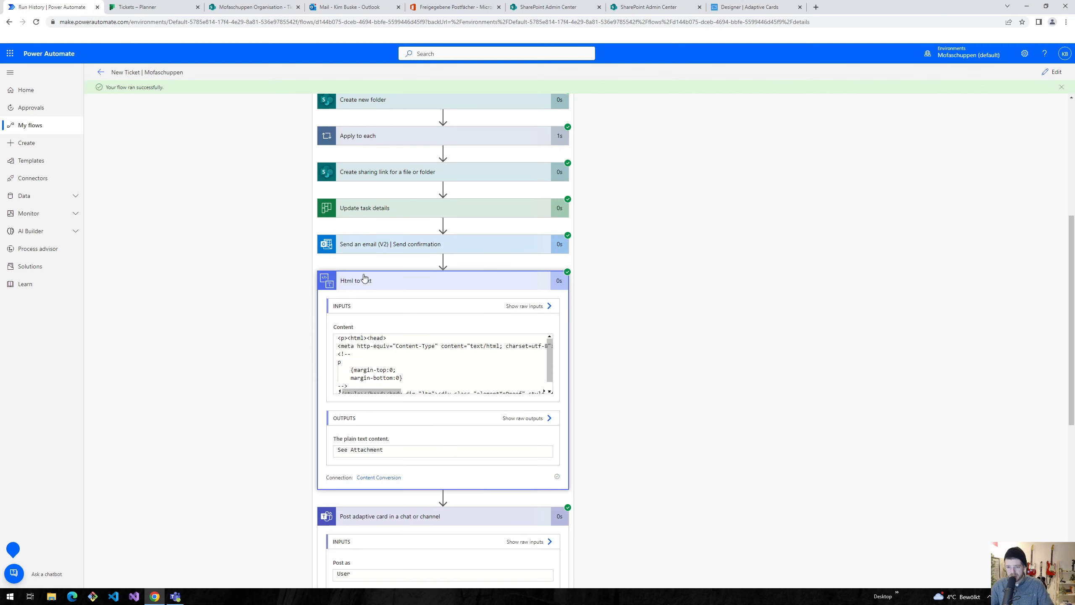
scroll(277, 417, down, 8)
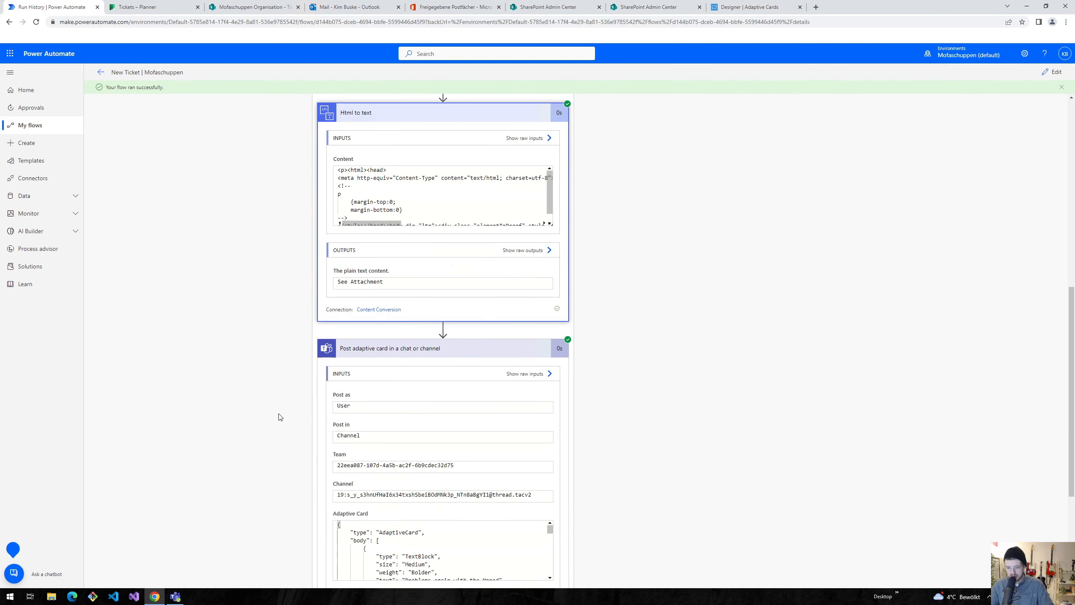
scroll(381, 408, down, 10)
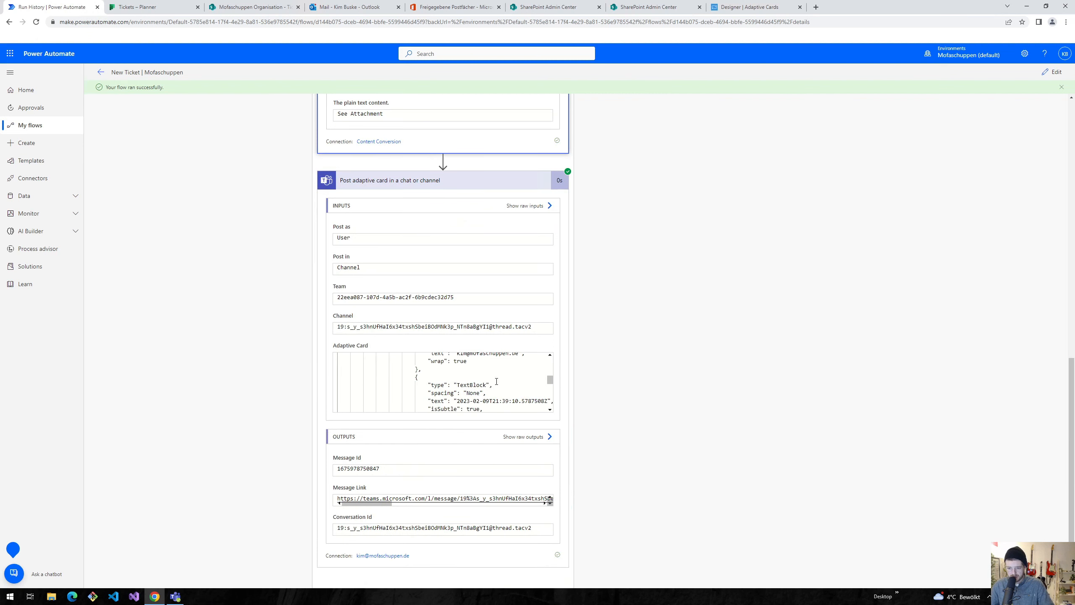
click(180, 600)
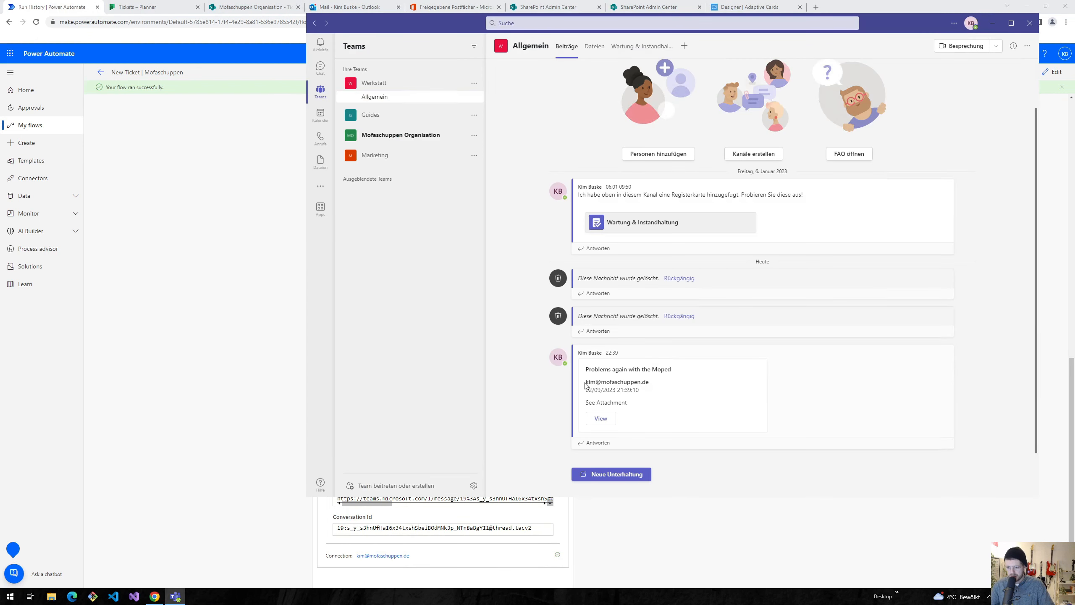
drag(587, 369, 631, 405)
In Planner, open the first 'Problems again with the Moped' task, examine its notes and close it.
click(136, 7)
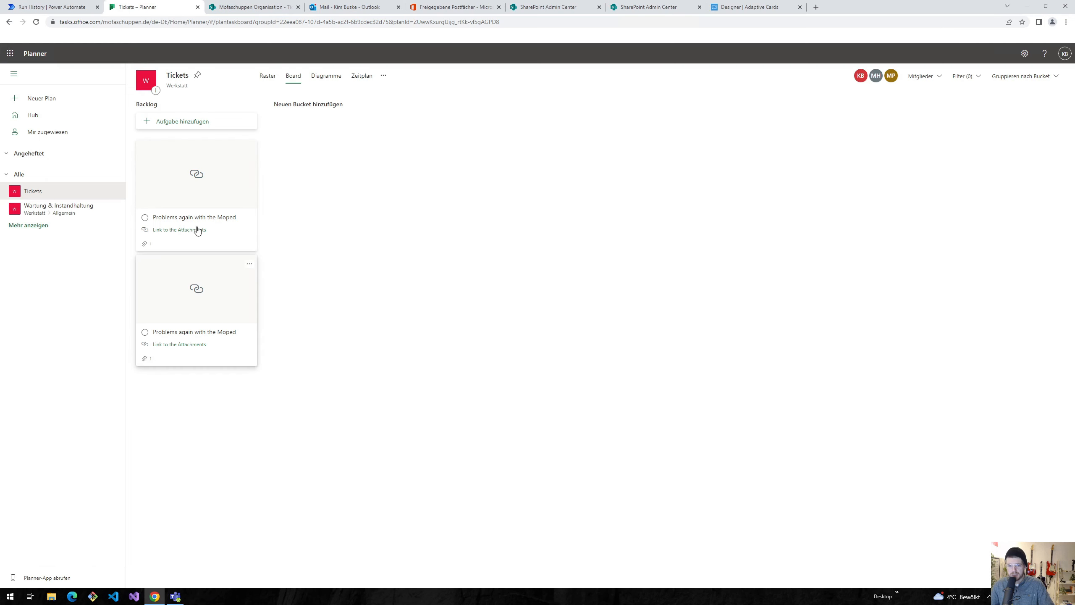
click(214, 214)
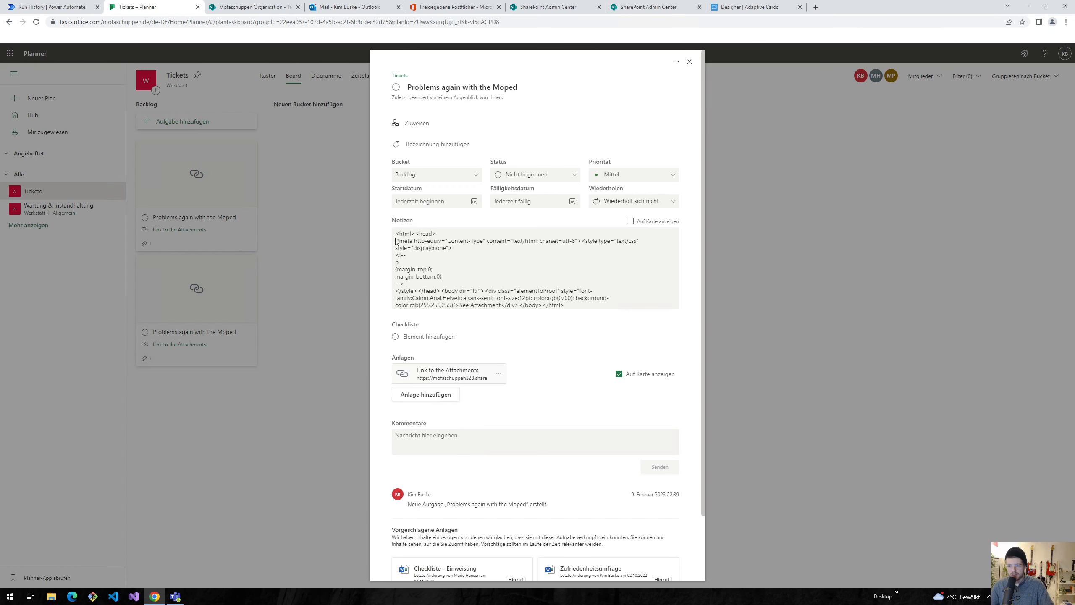
drag(568, 306, 378, 236)
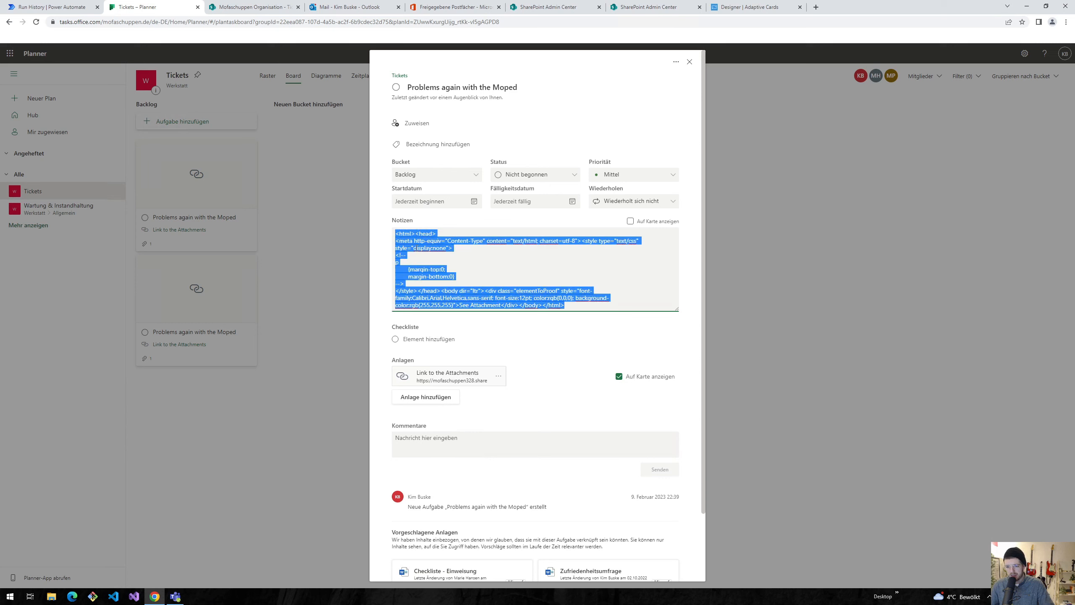
click(412, 247)
drag(586, 312, 414, 243)
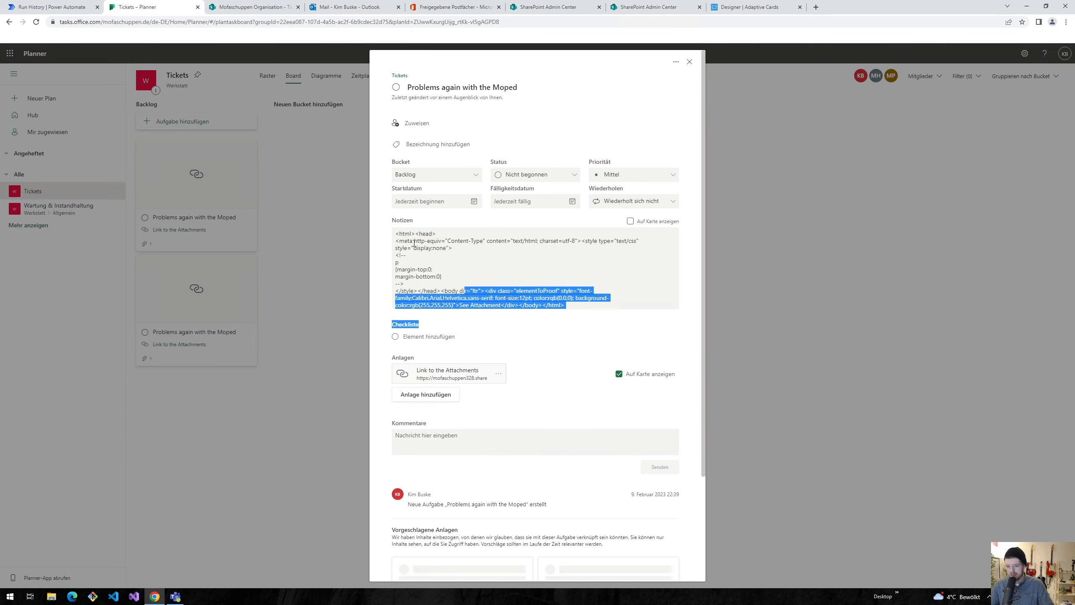
click(487, 281)
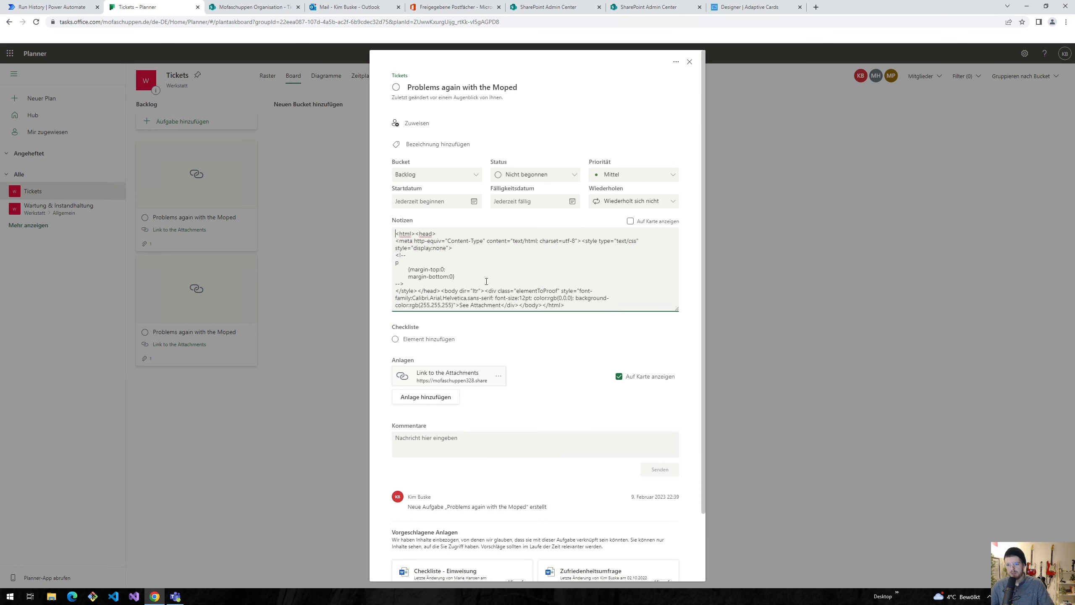
click(331, 202)
Check the newest ticket folder in the SharePoint Tickets library, and follow the first Planner card's 'Link to the Attachments'.
click(254, 6)
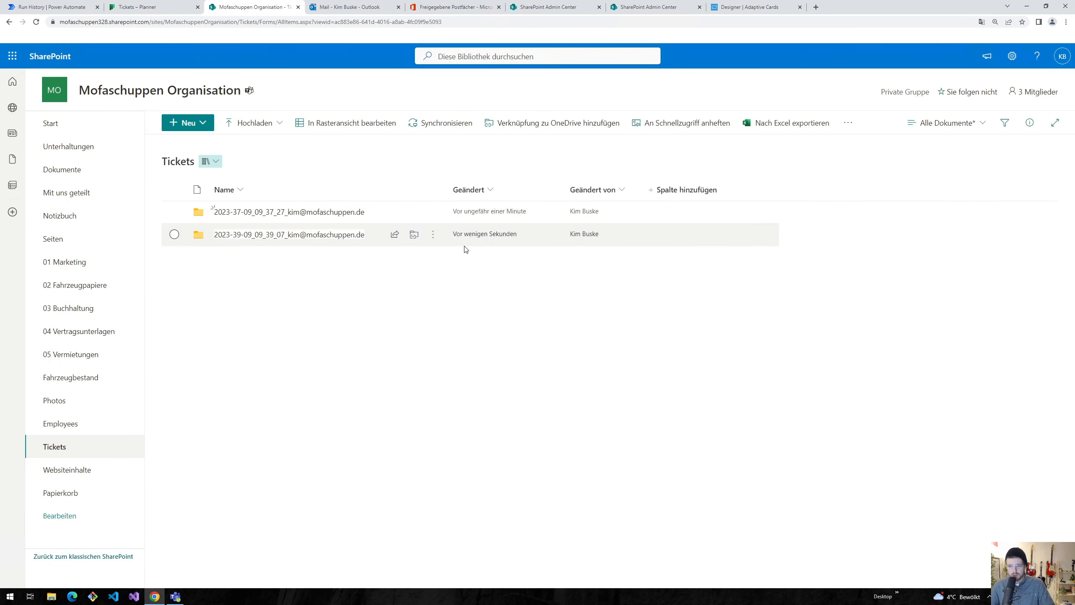
click(256, 237)
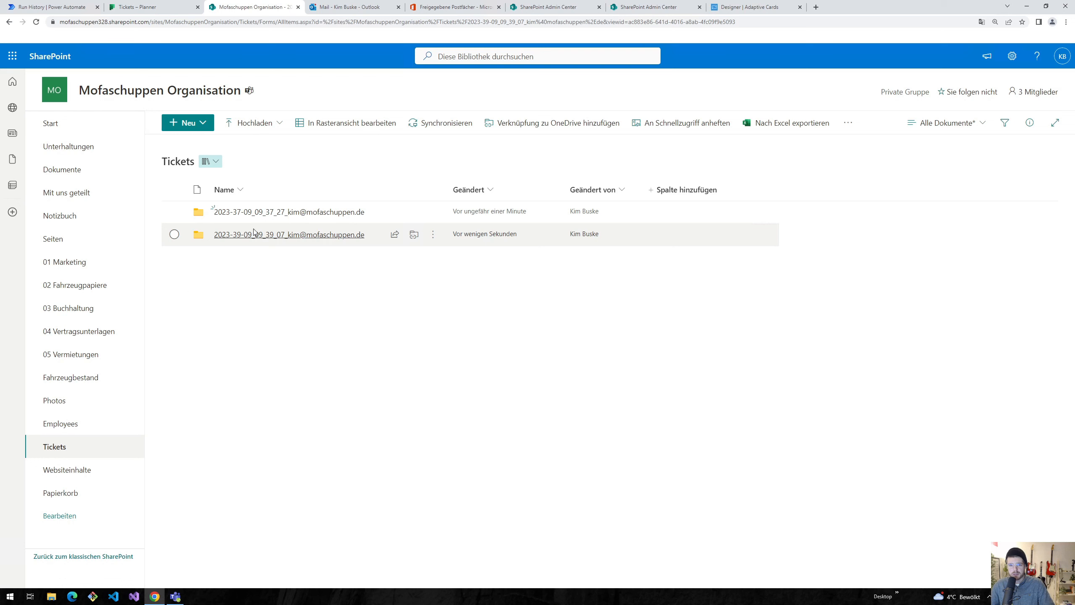
click(154, 9)
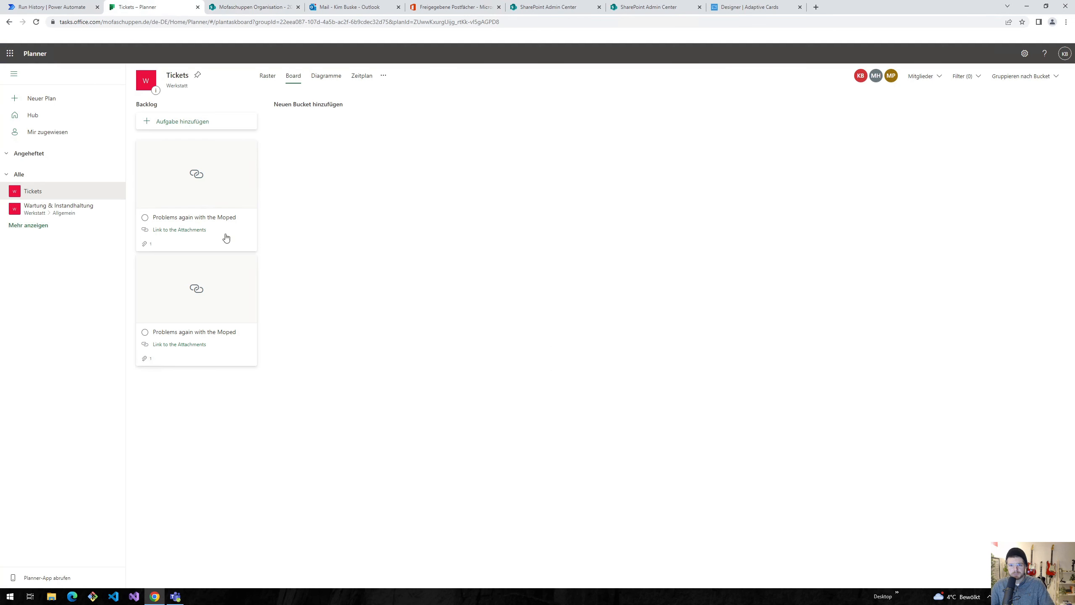
click(179, 231)
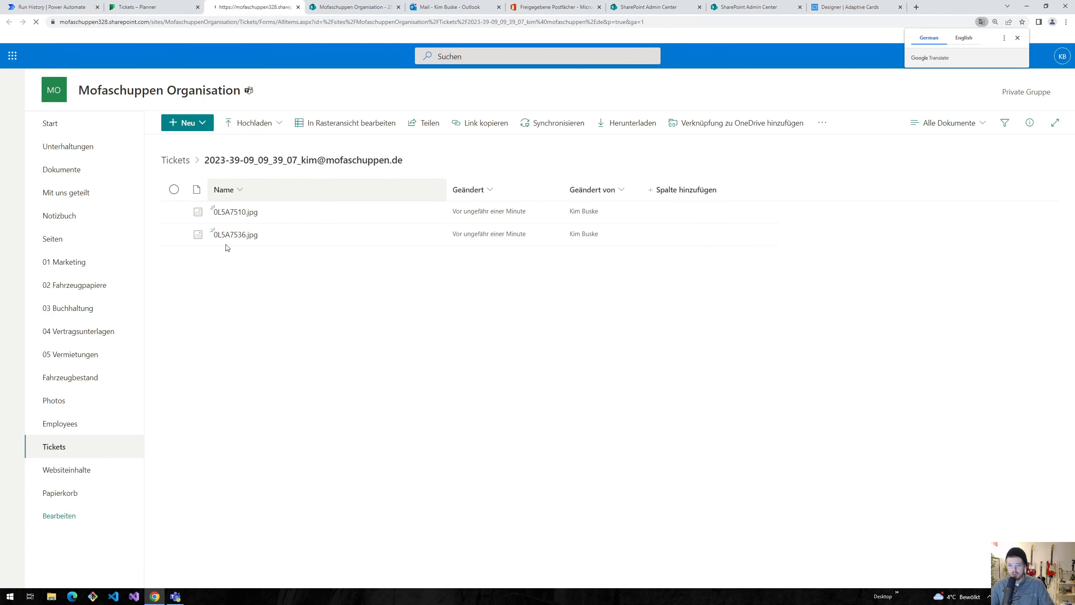
click(129, 6)
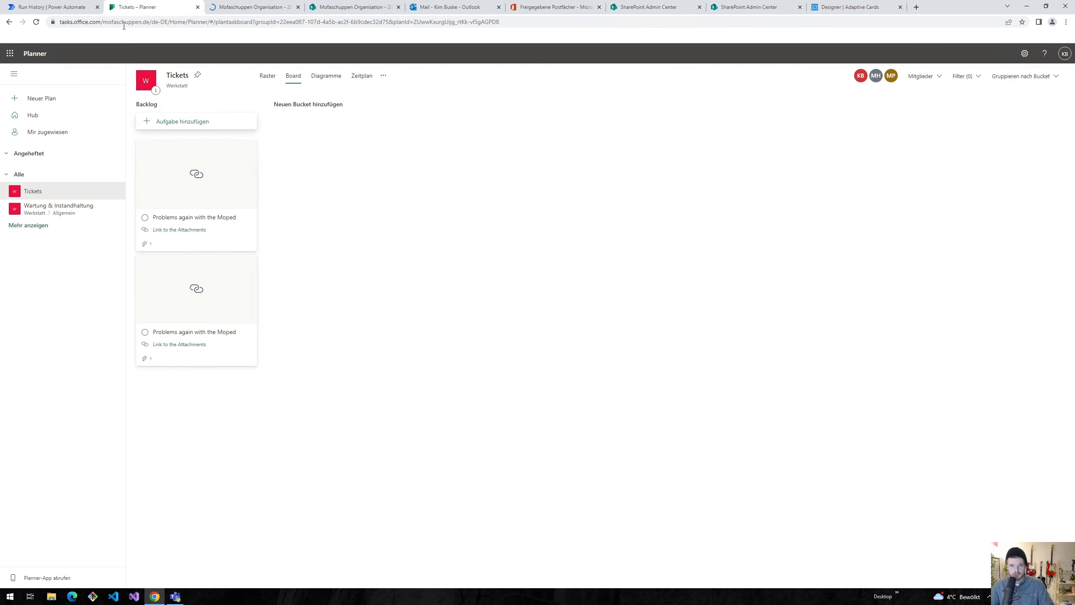
Return to the Power Automate run, collapse the expanded action details and review the Condition's 'If yes' and 'If no' branches.
click(74, 7)
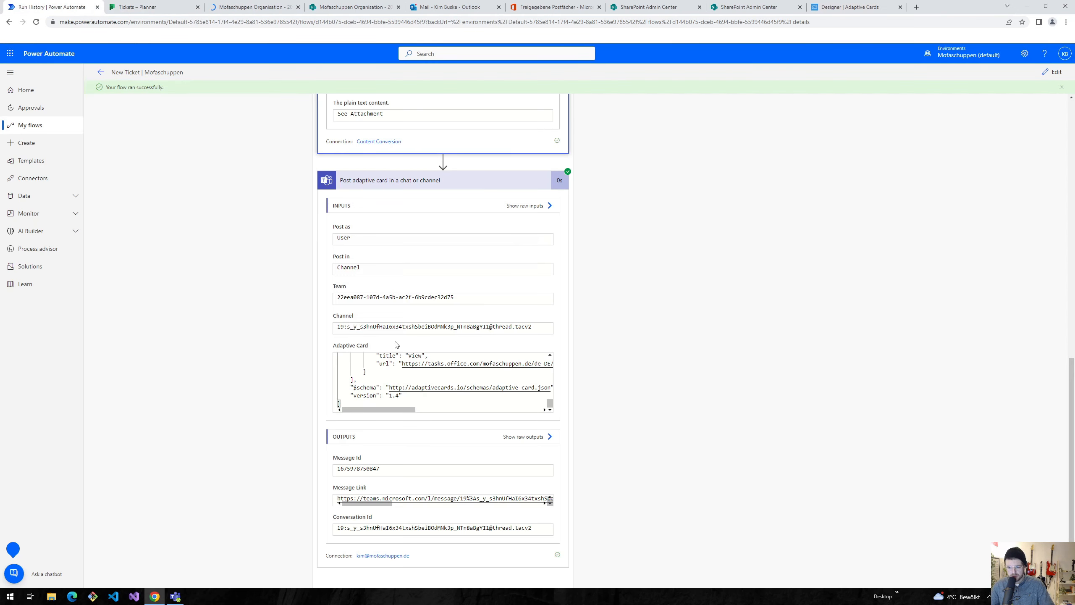
scroll(396, 291, up, 4)
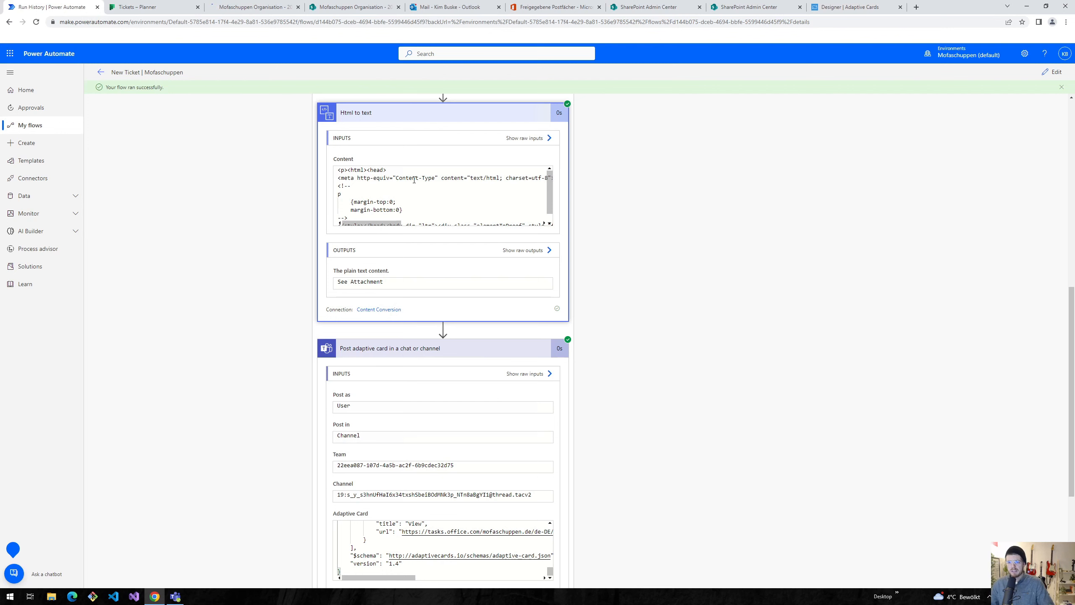
click(402, 350)
click(406, 295)
scroll(380, 297, up, 6)
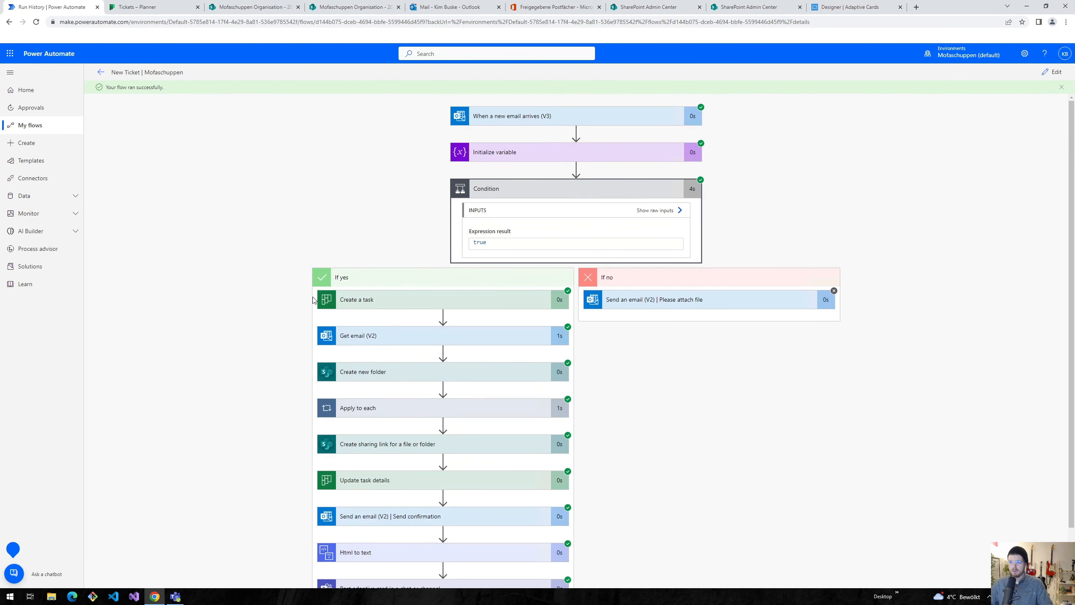
scroll(313, 300, down, 2)
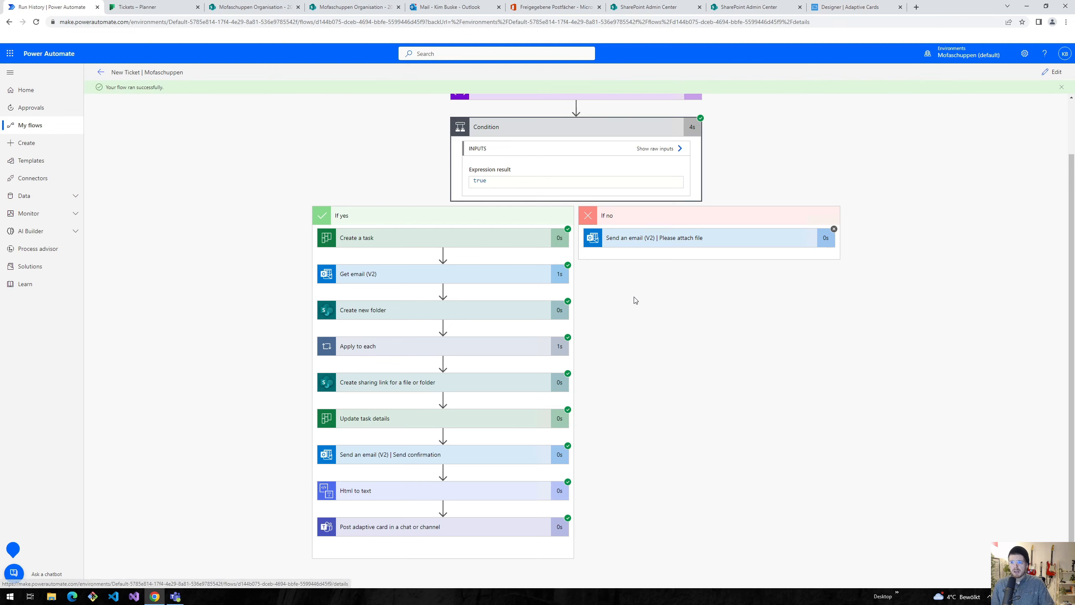
scroll(634, 300, up, 1)
click(567, 181)
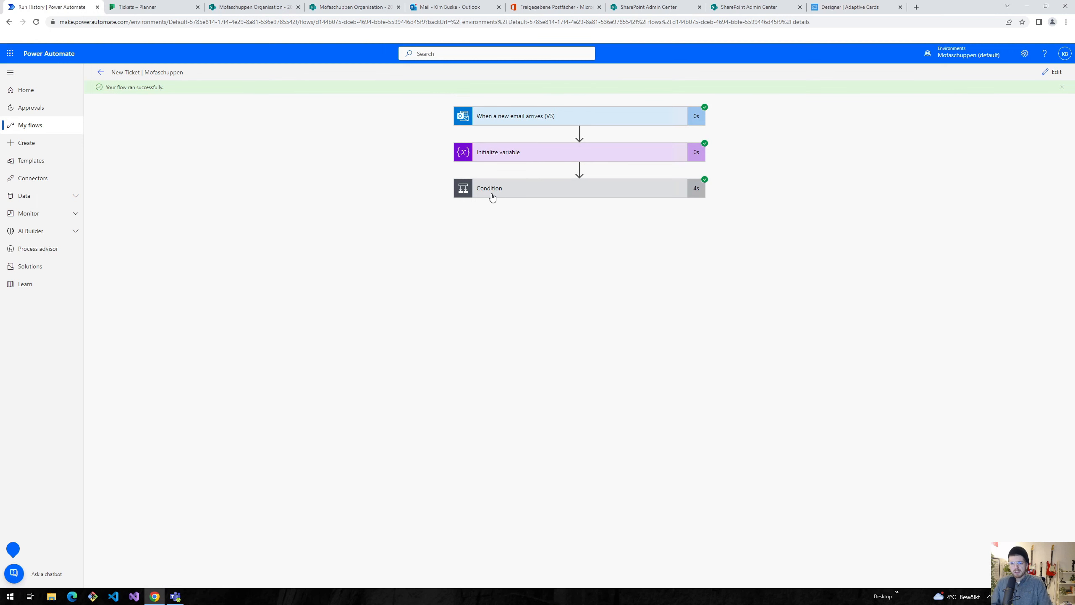
click(492, 190)
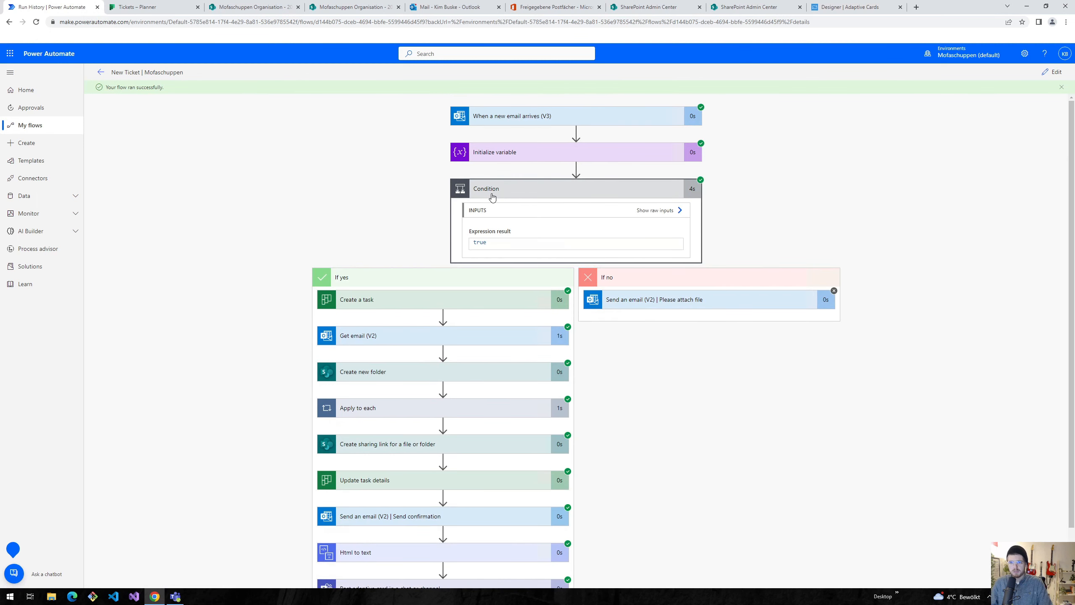